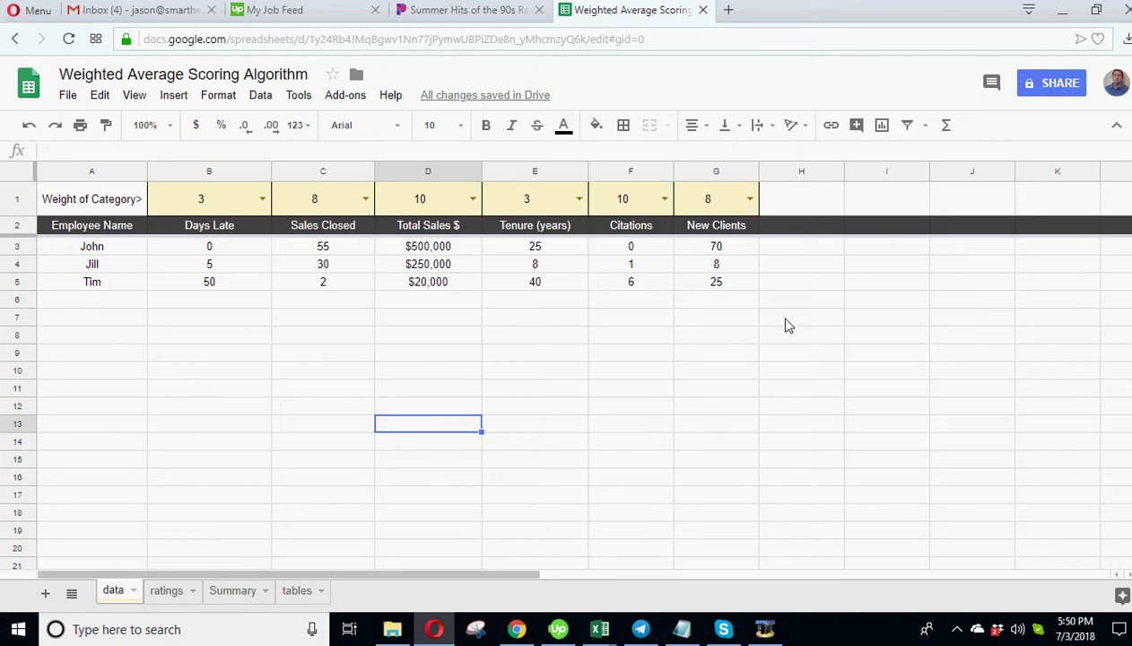
Step: Check the weights for Days Late, Sales Closed and New Clients on the data sheet
click(216, 202)
click(313, 204)
click(227, 205)
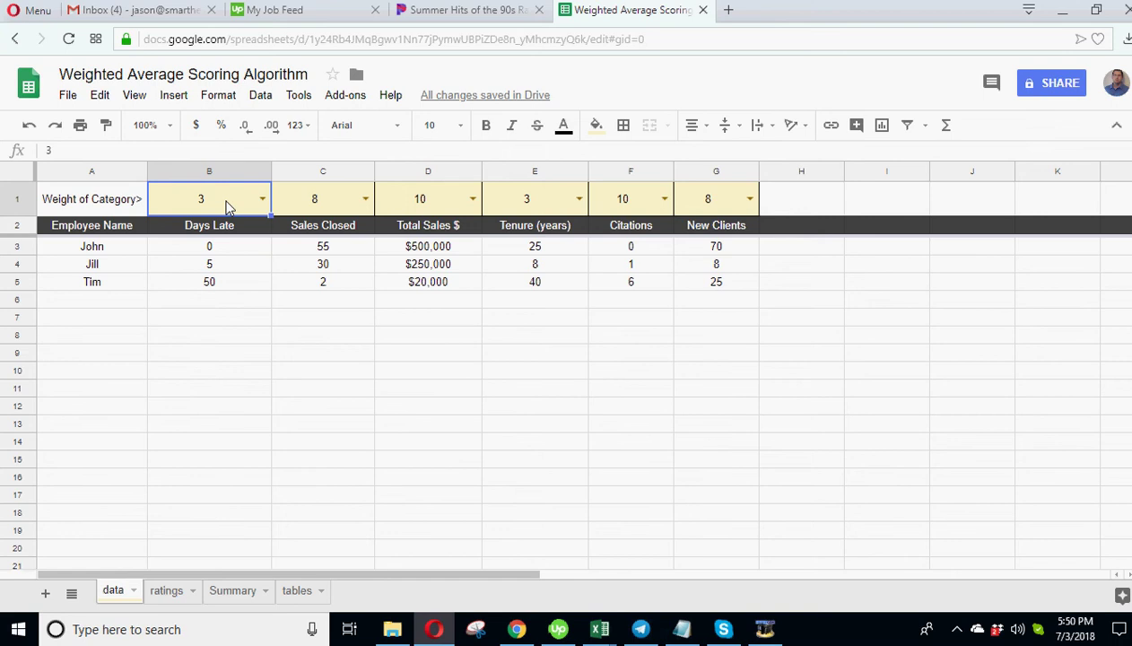
click(716, 194)
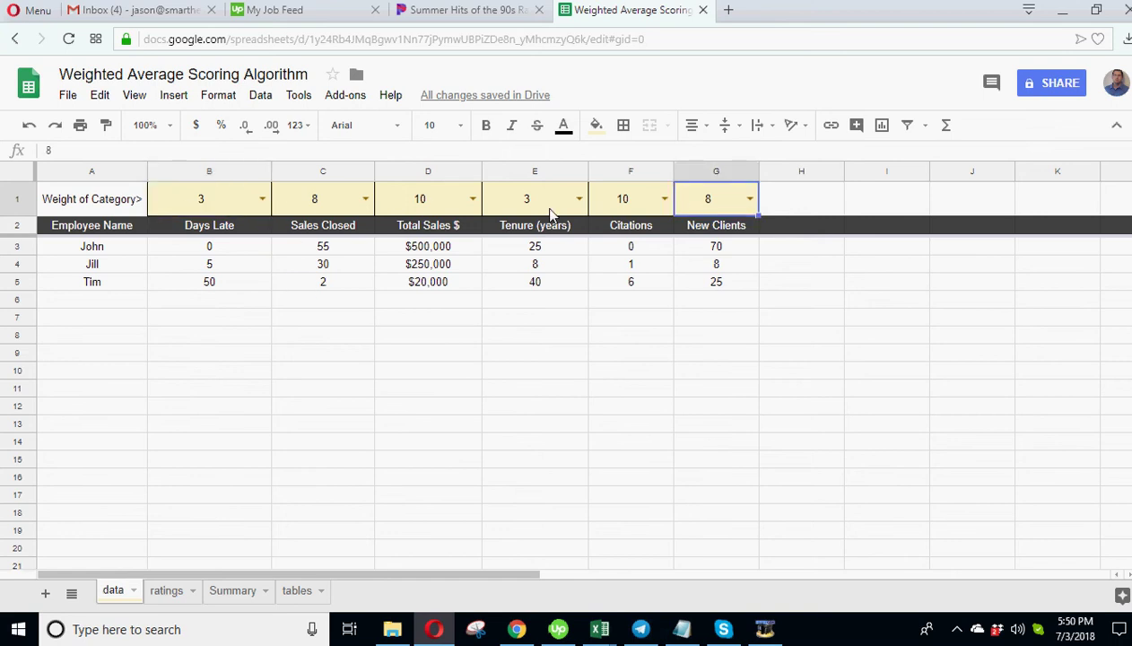
click(890, 343)
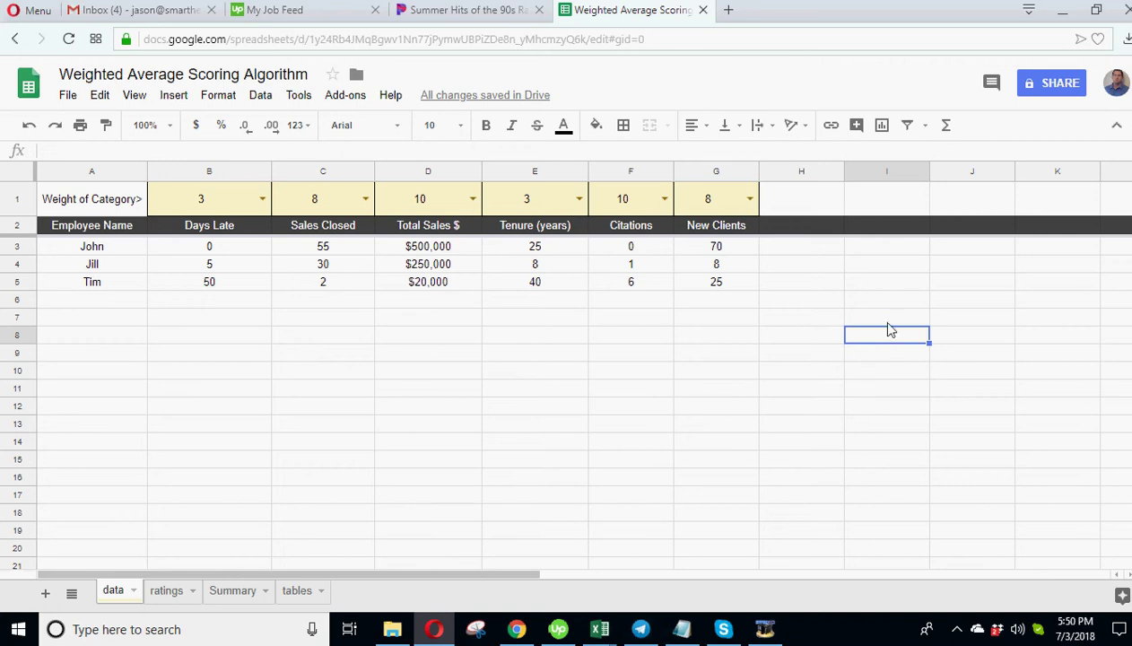
click(885, 320)
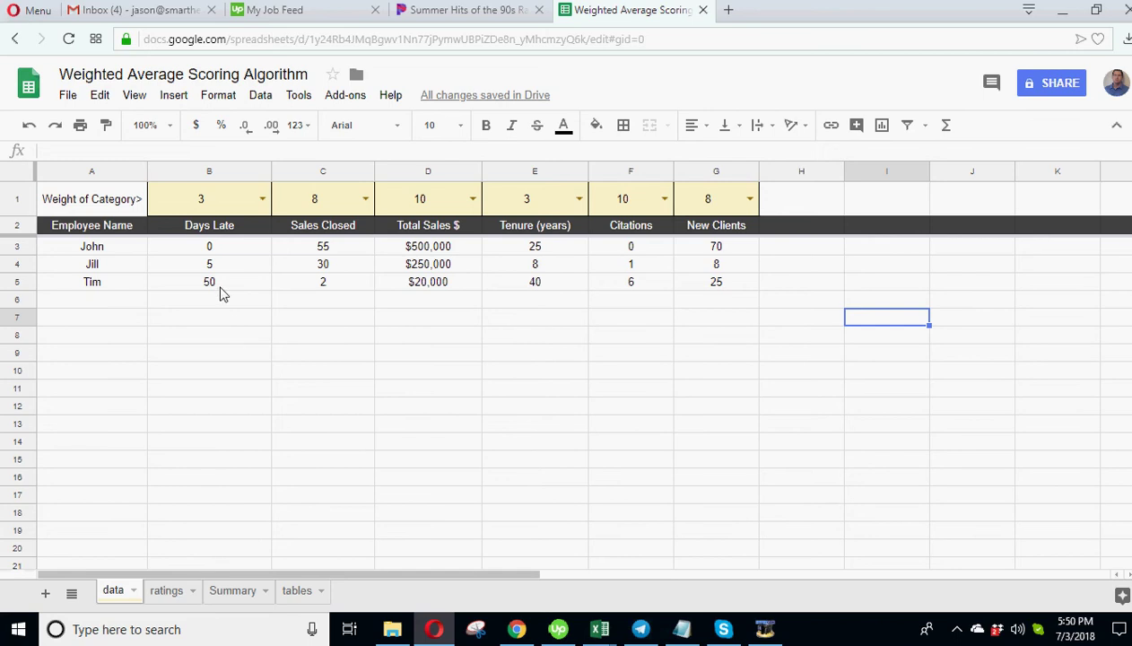
Step: Step through the category headings from Days Late to Citations and New Clients
click(228, 232)
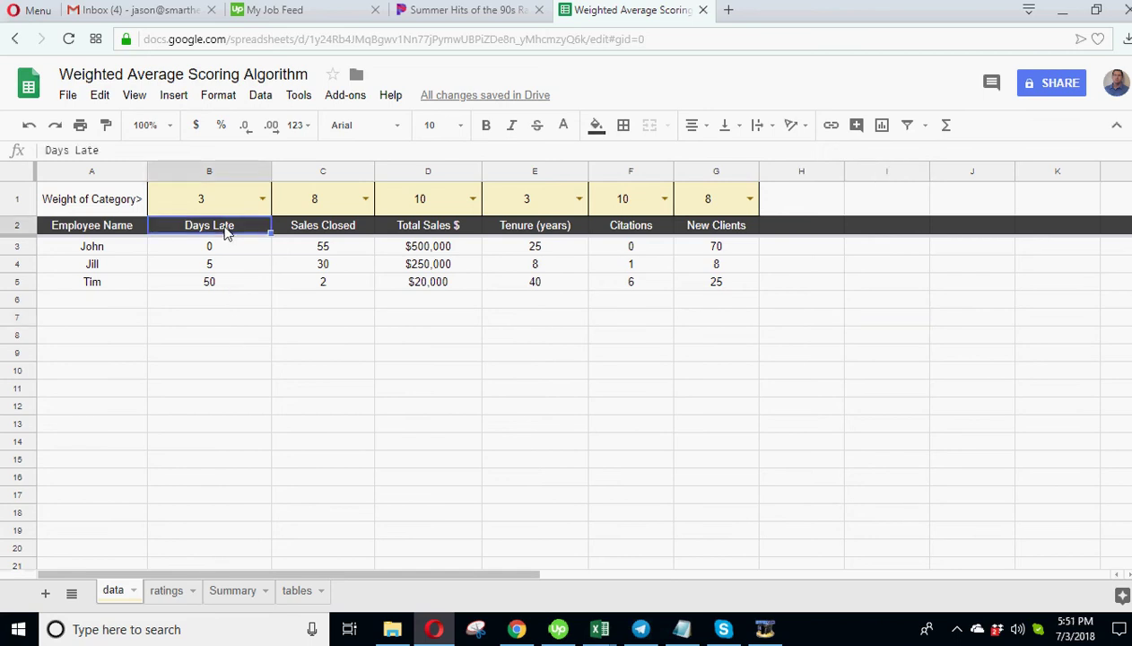
click(311, 230)
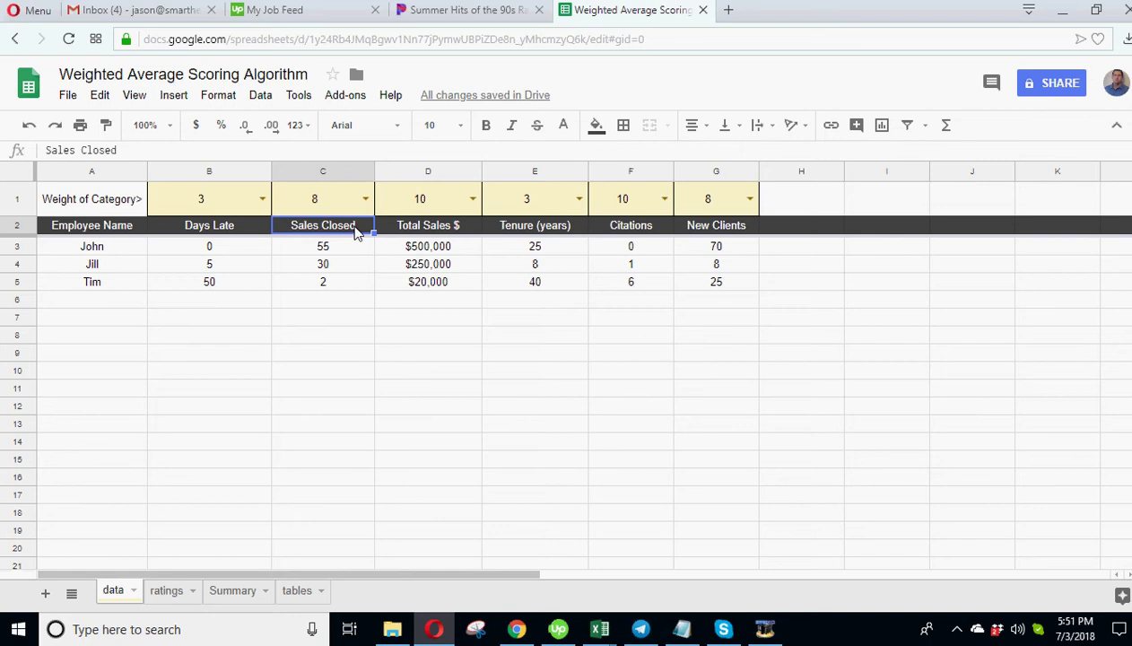
click(236, 228)
click(333, 231)
click(420, 230)
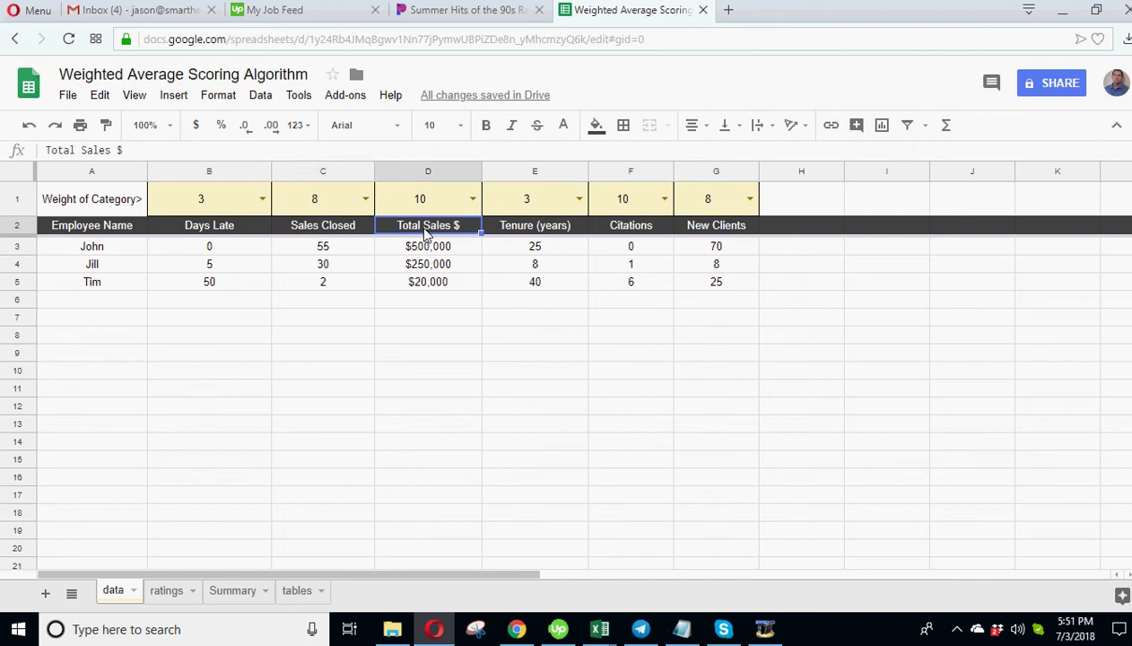
click(550, 233)
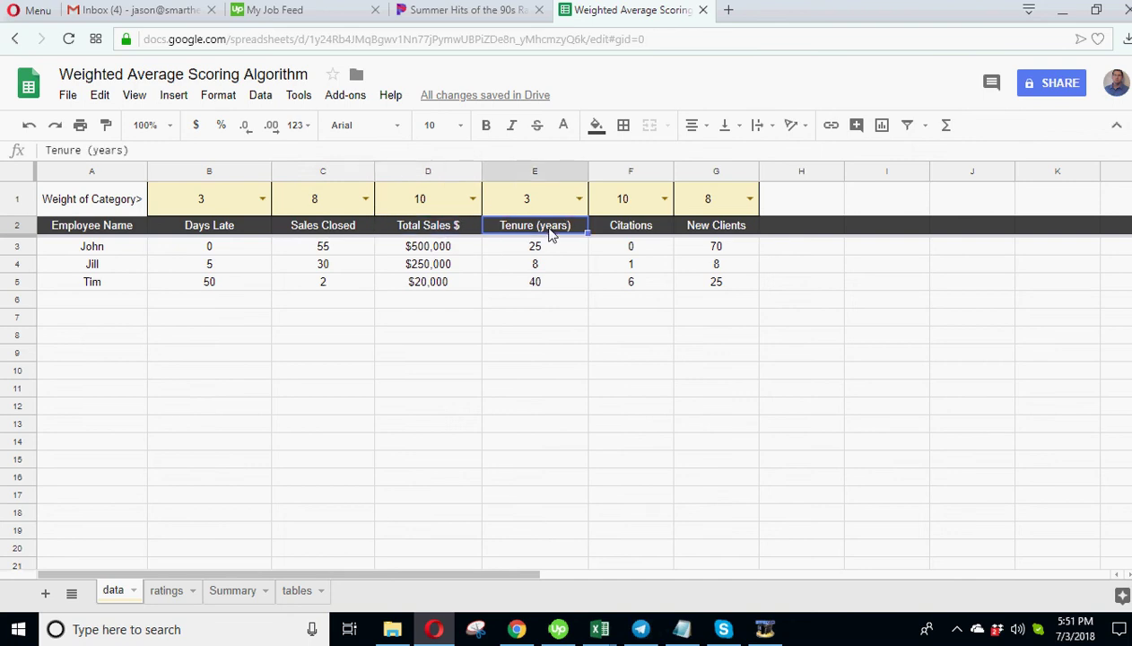
click(634, 230)
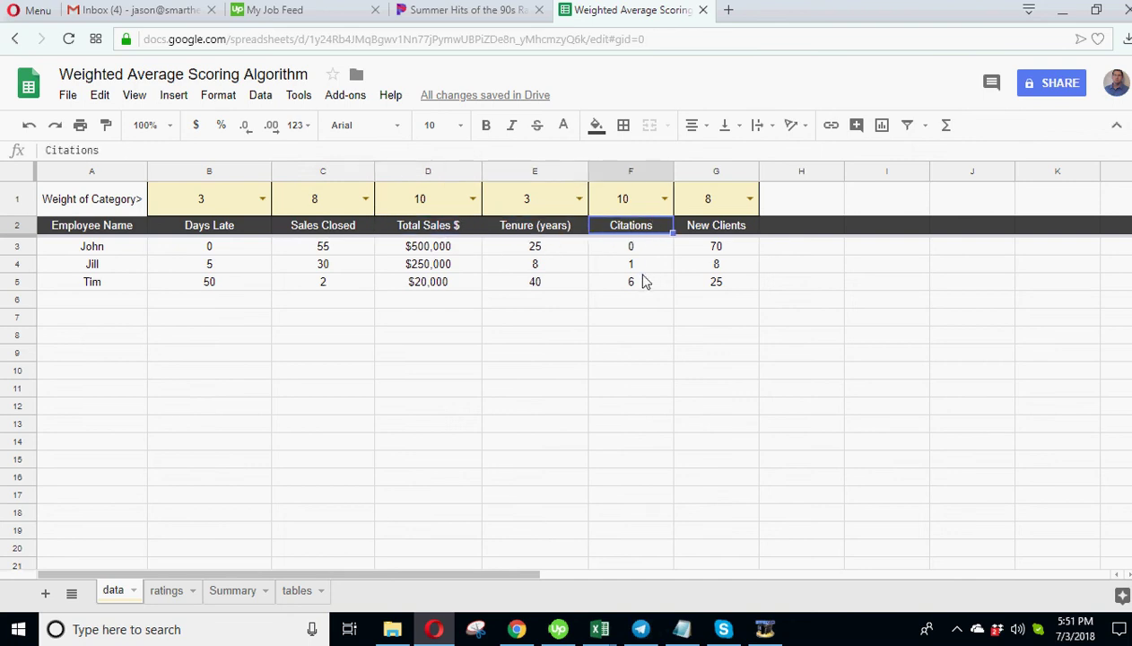
click(715, 230)
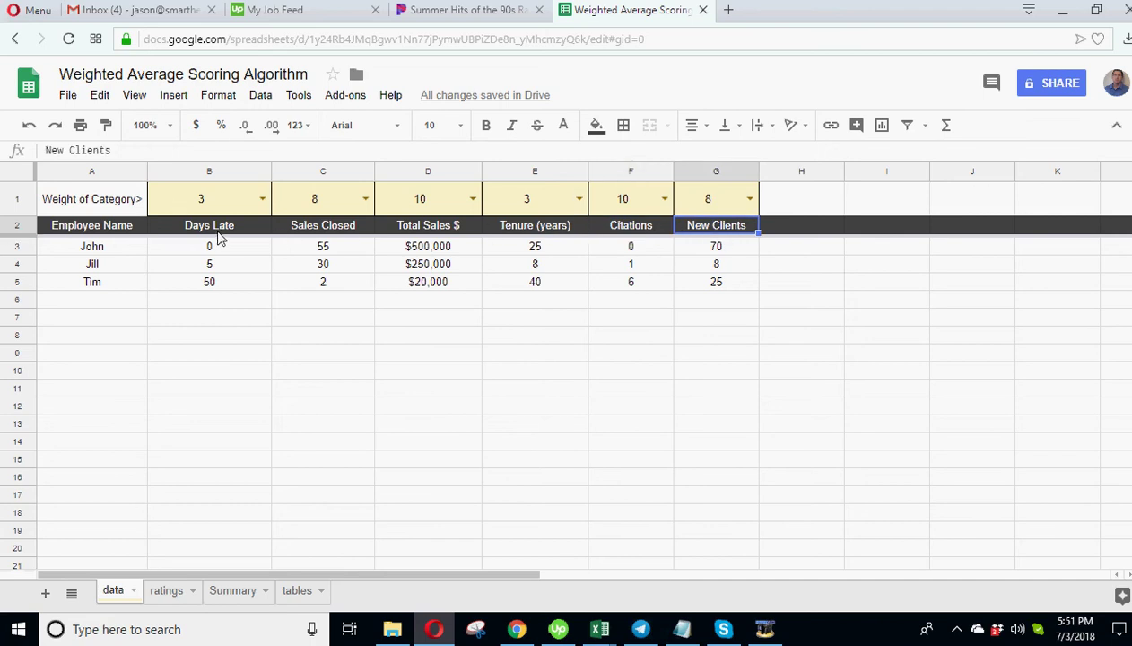
click(825, 269)
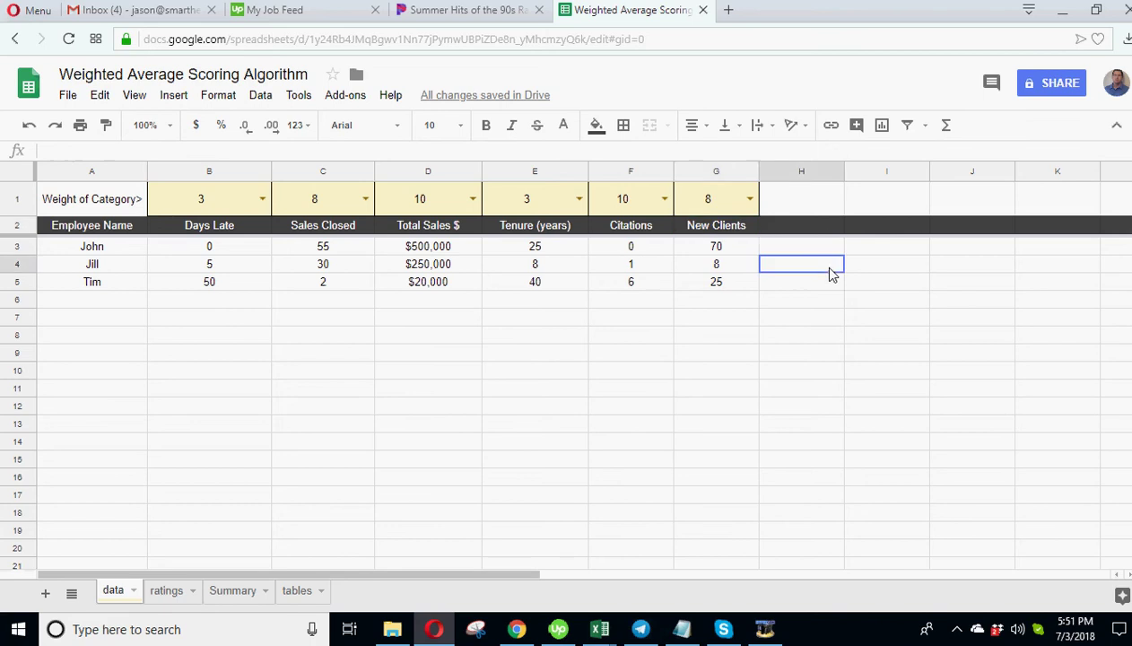
click(879, 274)
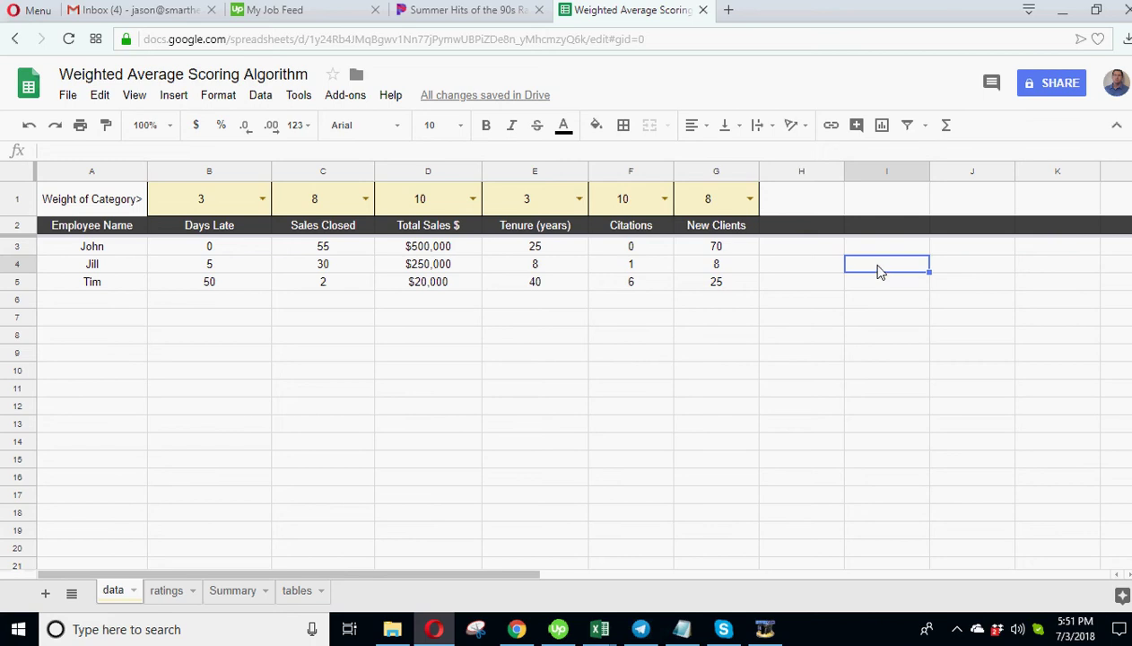
click(960, 272)
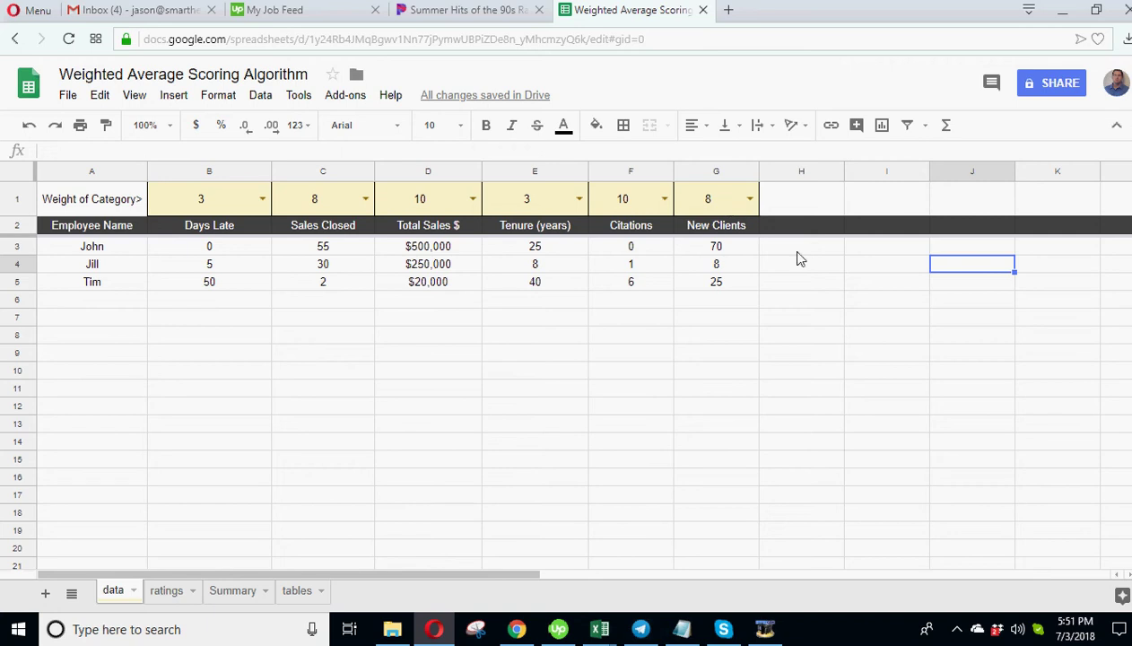
Step: Select the spreadsheet's web link and look at the File menu's Make a copy option, then dismiss it
click(412, 39)
click(927, 353)
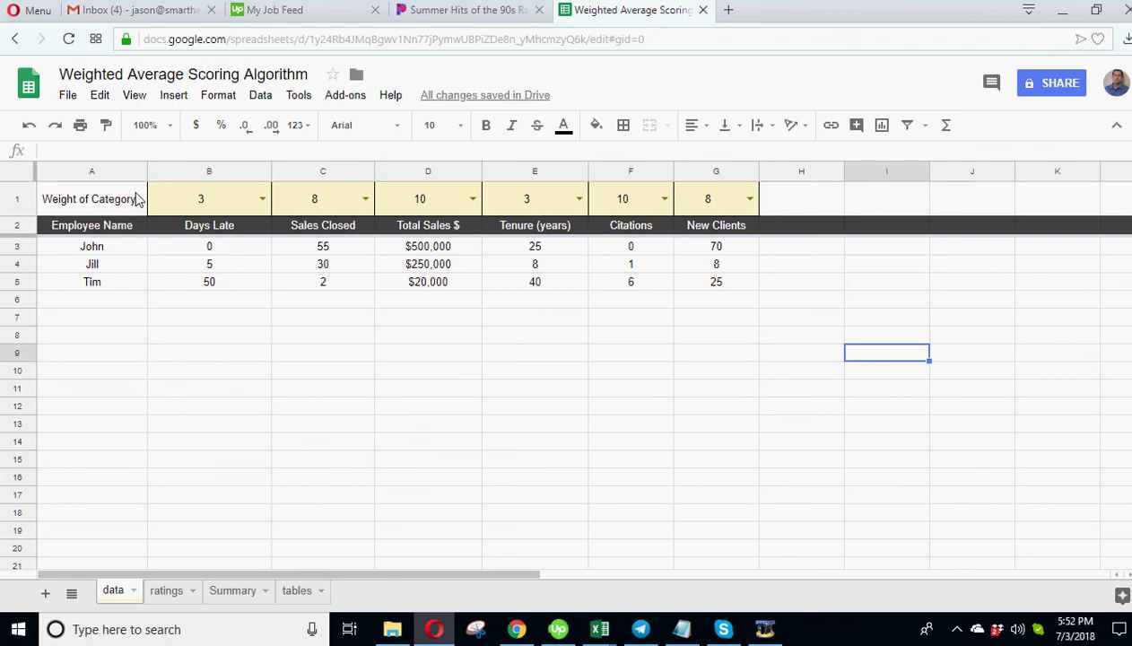
click(68, 96)
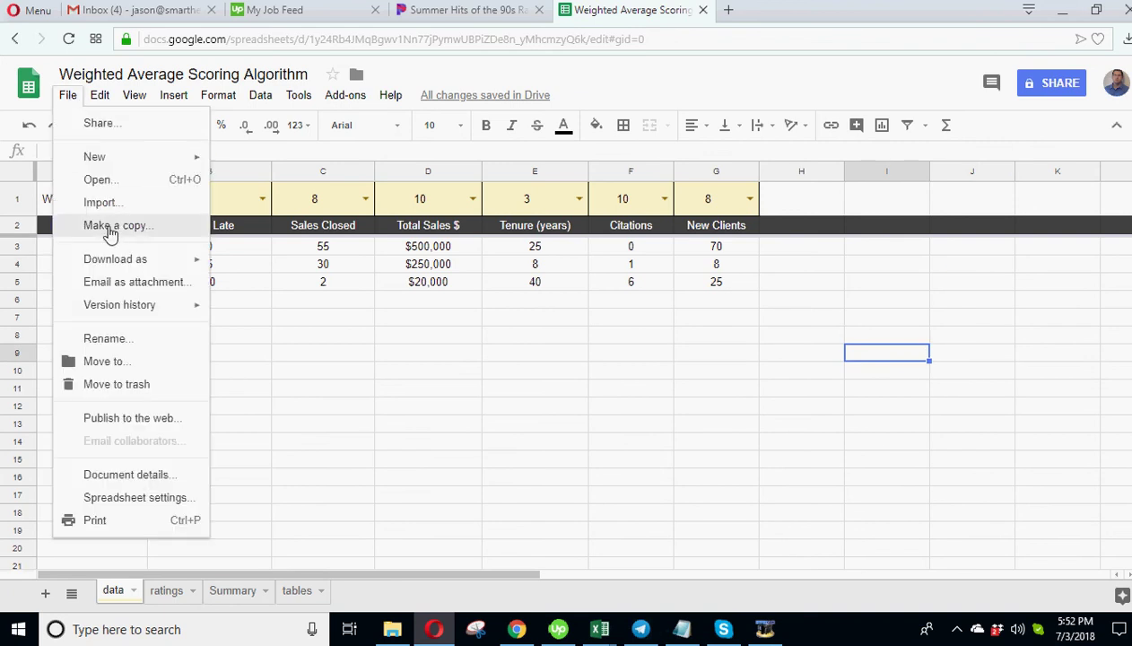
click(891, 305)
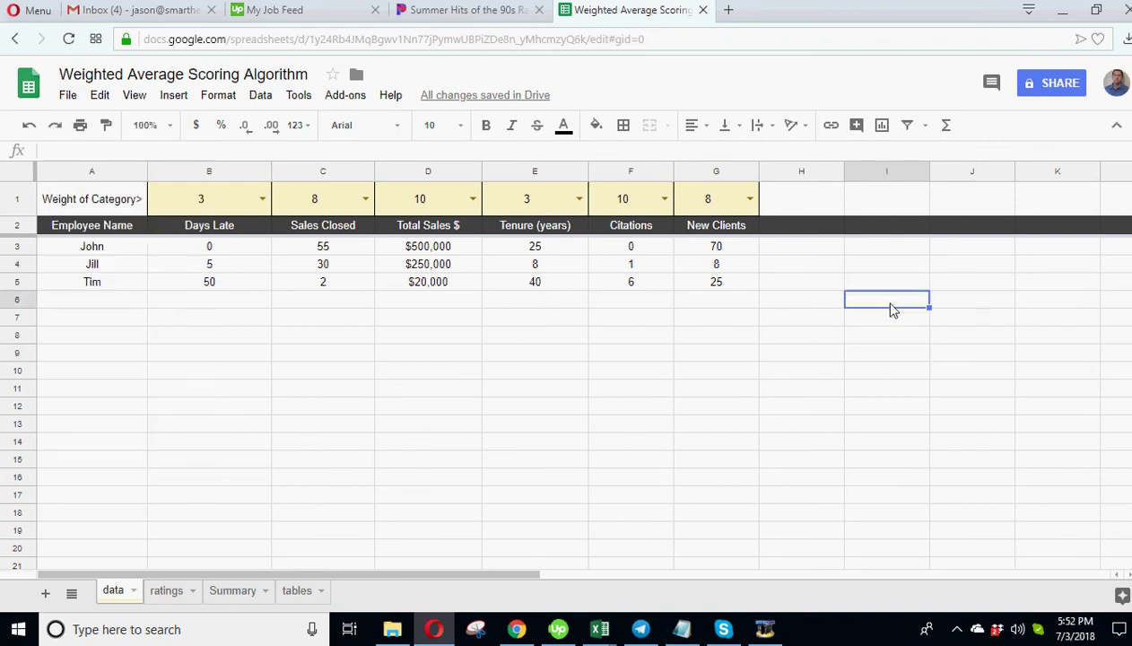
click(956, 323)
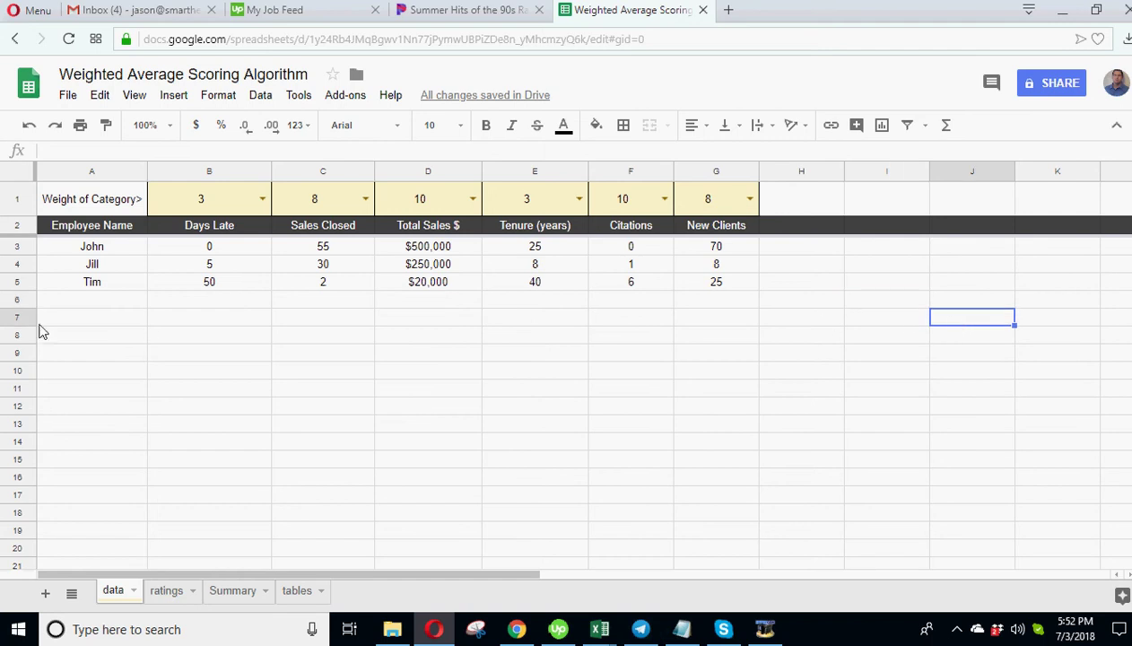
Step: Open the Days Late weight choices, leave it at 3, and check John's Days Late of 0
click(262, 198)
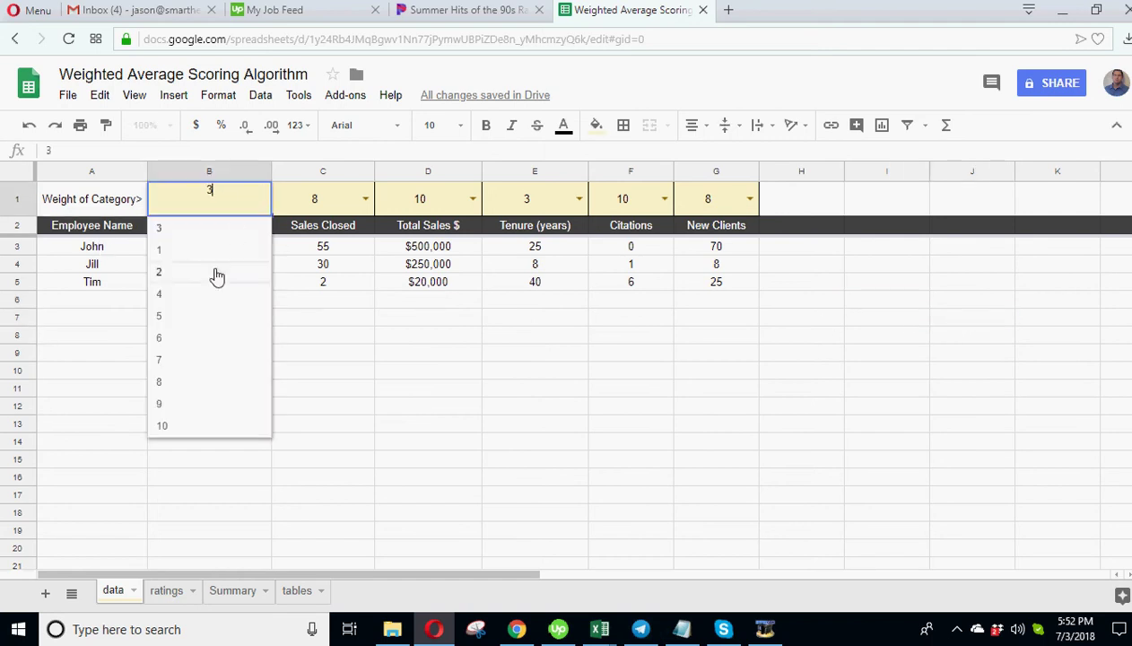
click(408, 413)
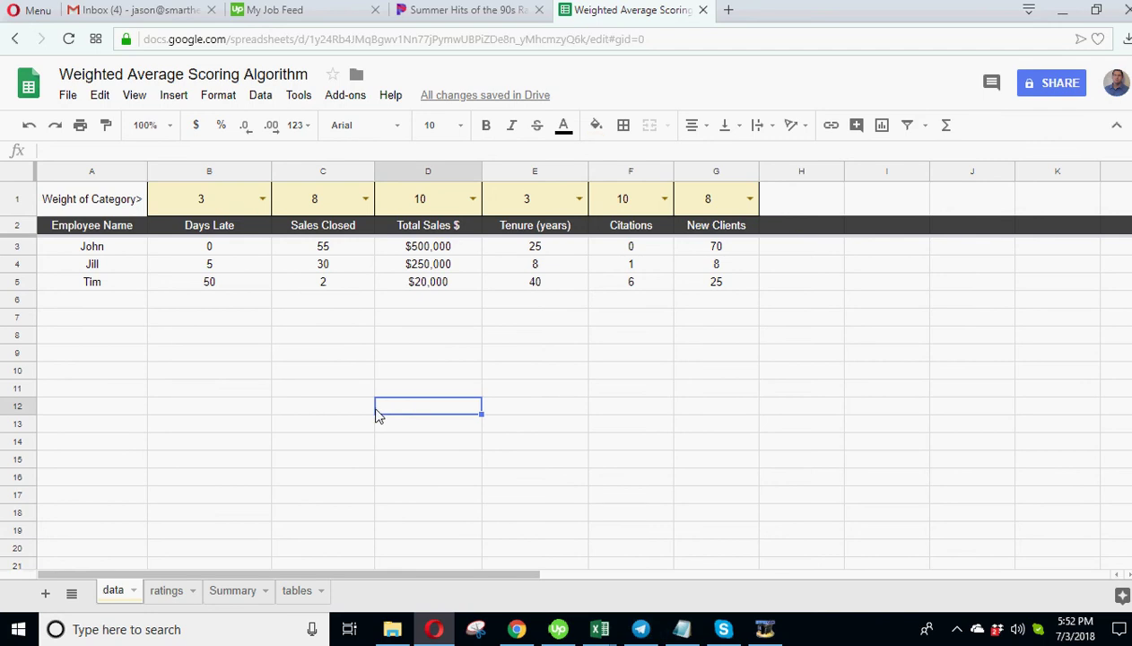
click(225, 249)
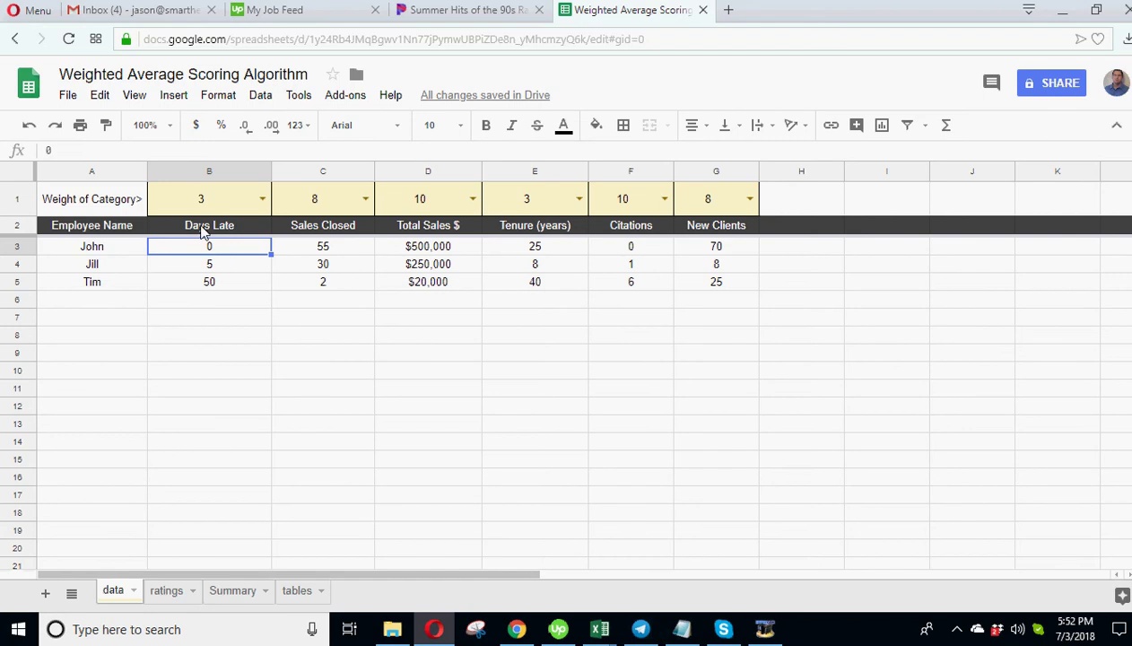
Step: On the tables sheet, read the Days Late thresholds 0, 10 and 20 and their scores 10 and 8
click(296, 590)
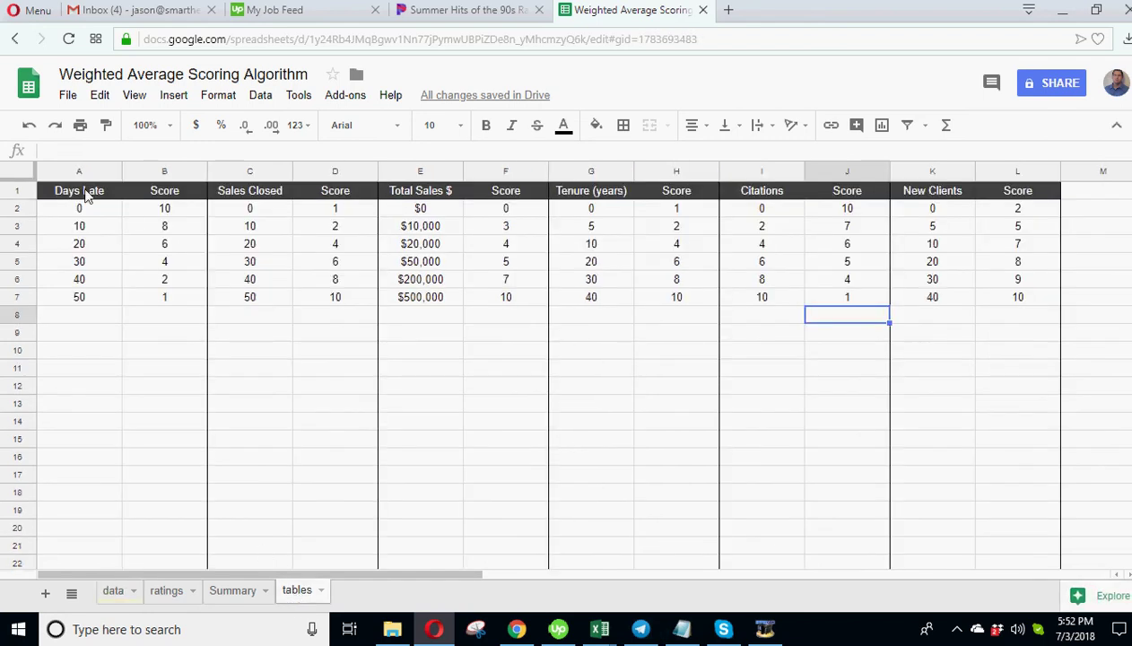
click(144, 192)
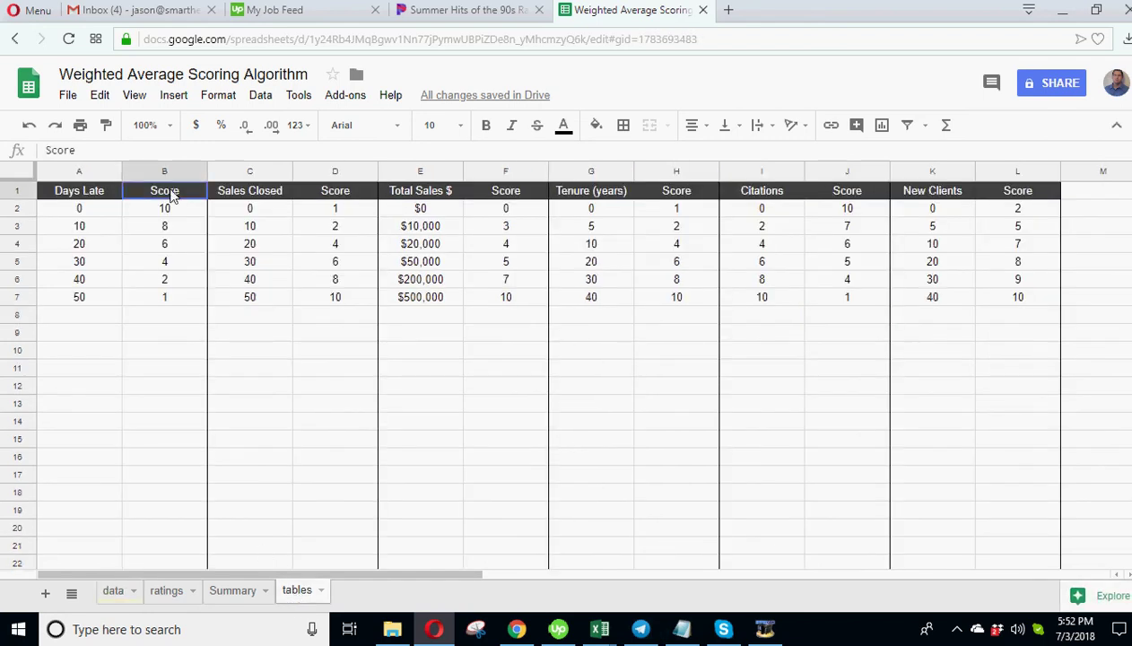
click(93, 215)
click(93, 227)
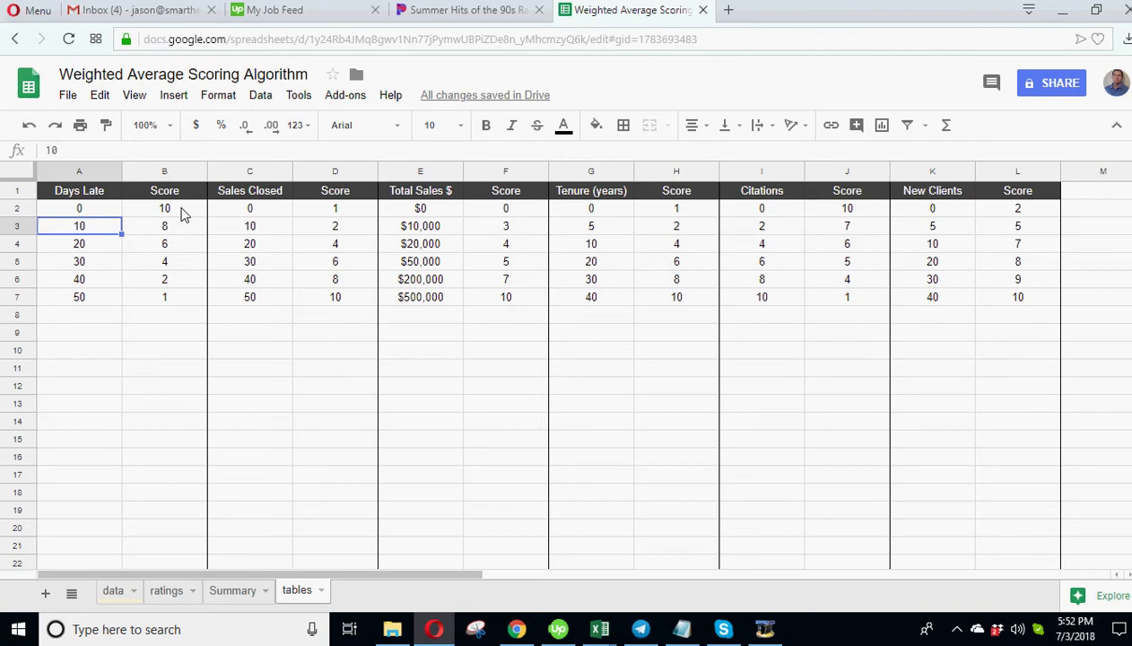
click(182, 213)
click(101, 228)
click(96, 245)
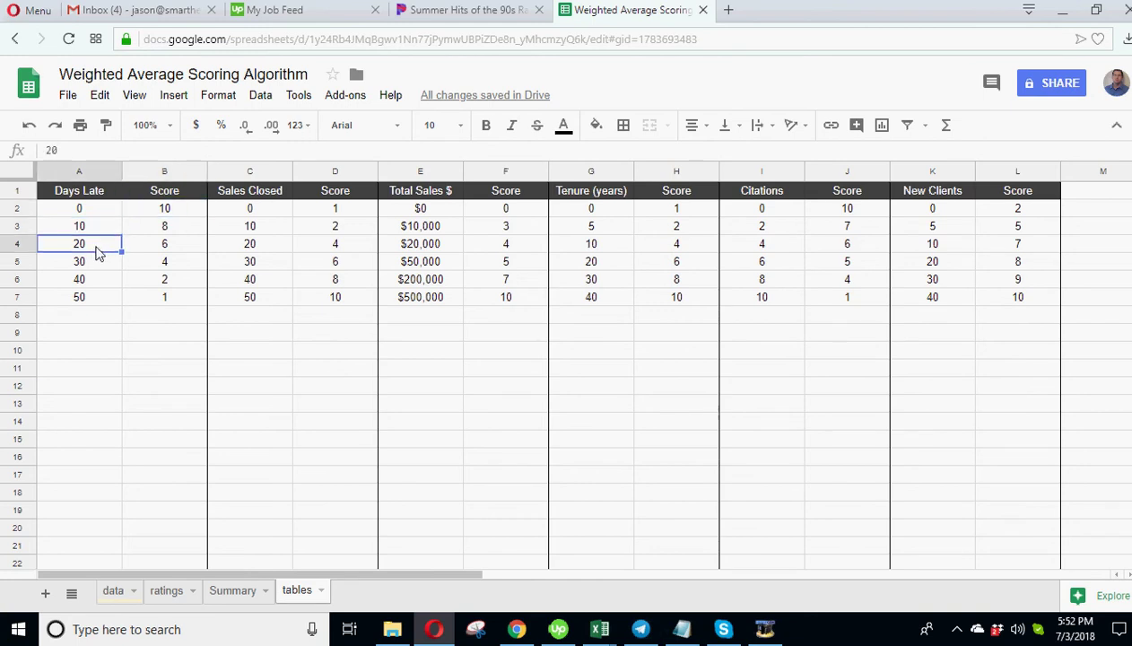
click(154, 228)
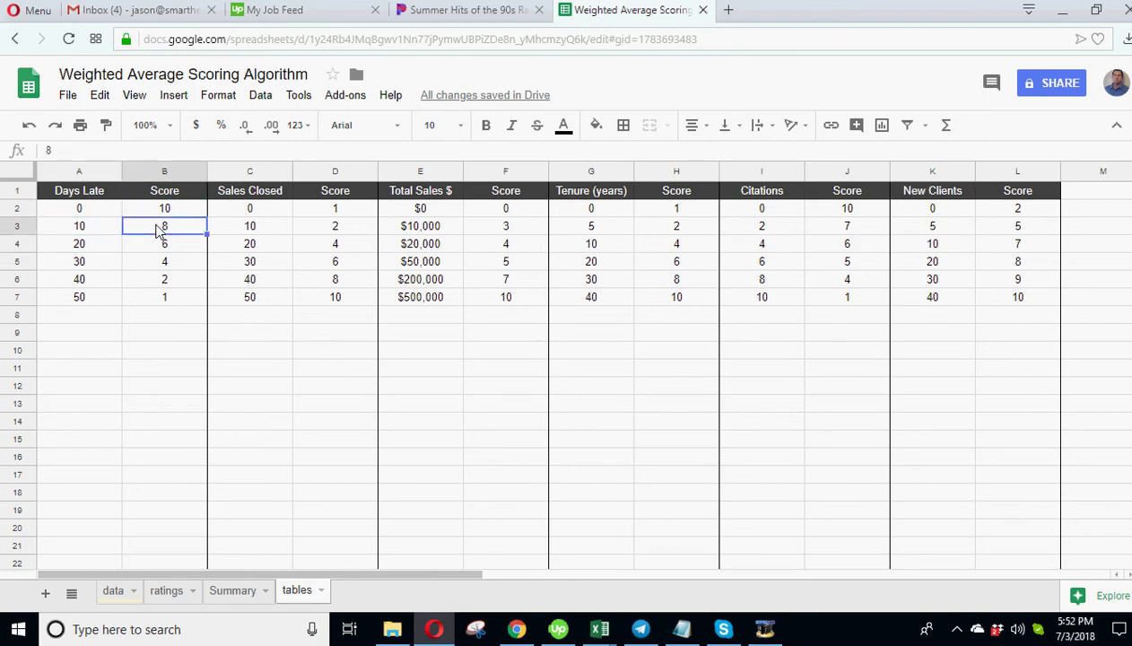
Step: Continue through the 20 to 50 days-late thresholds with scores 6, 4, 2 and 1
click(97, 242)
click(96, 262)
click(161, 251)
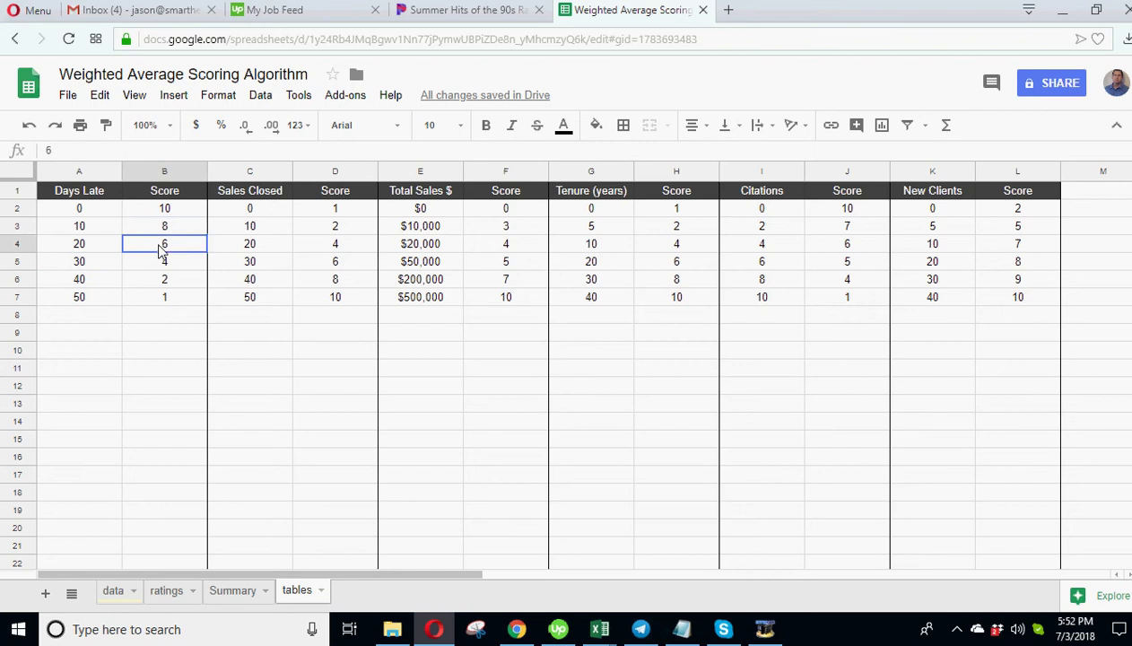
click(86, 262)
click(86, 278)
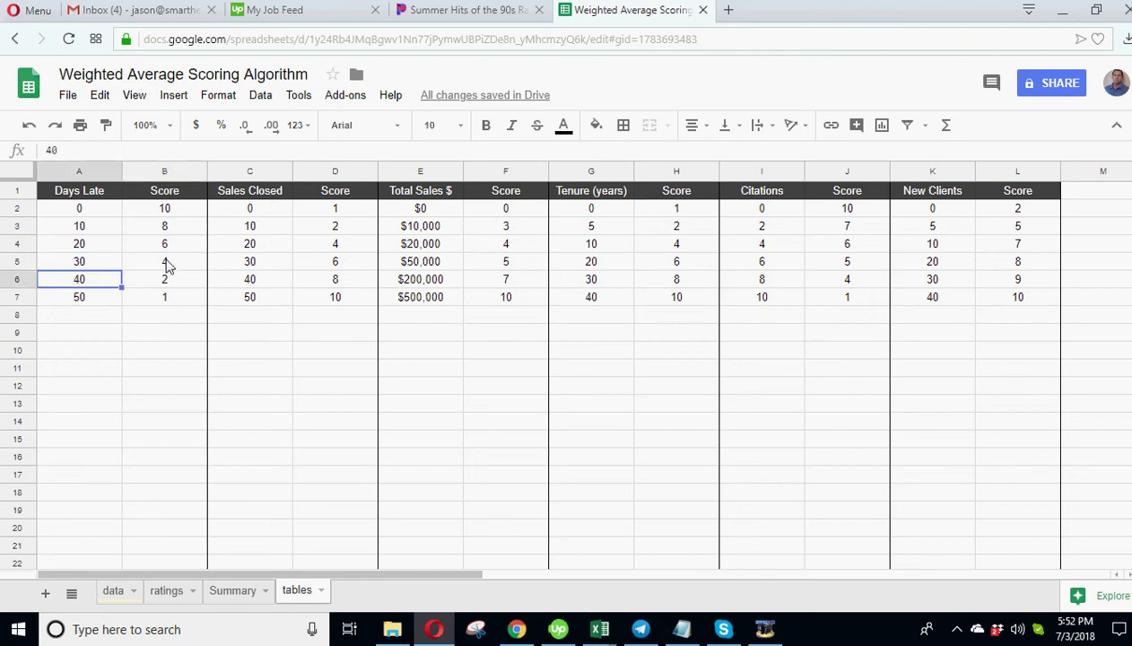
click(166, 265)
click(99, 279)
click(81, 297)
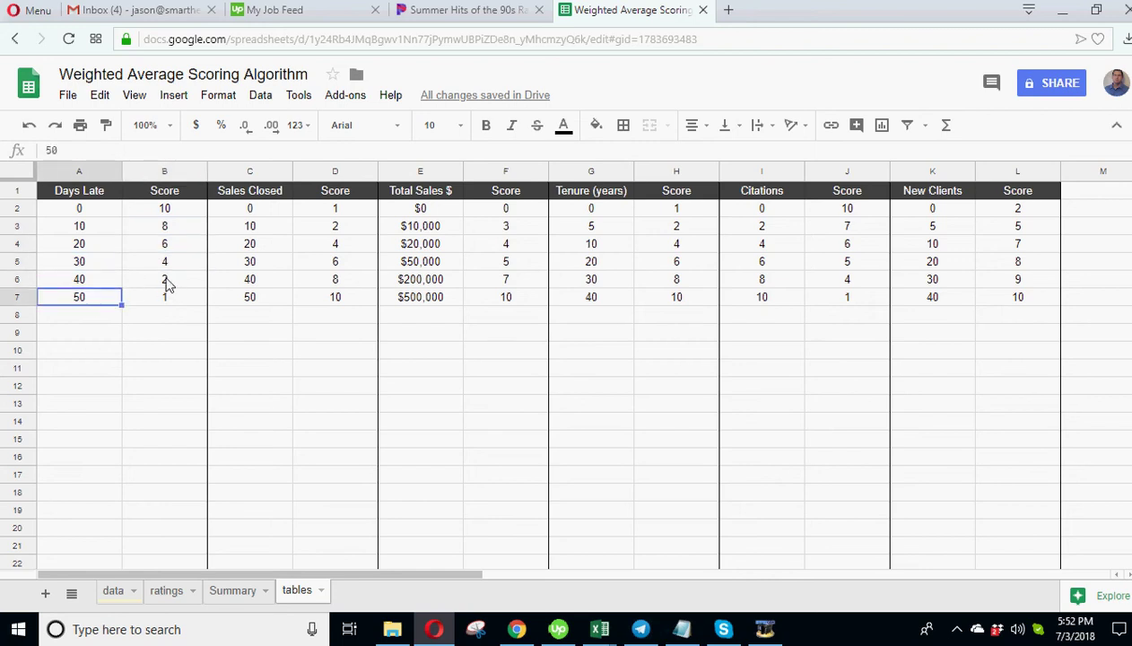
click(166, 281)
click(83, 299)
click(160, 305)
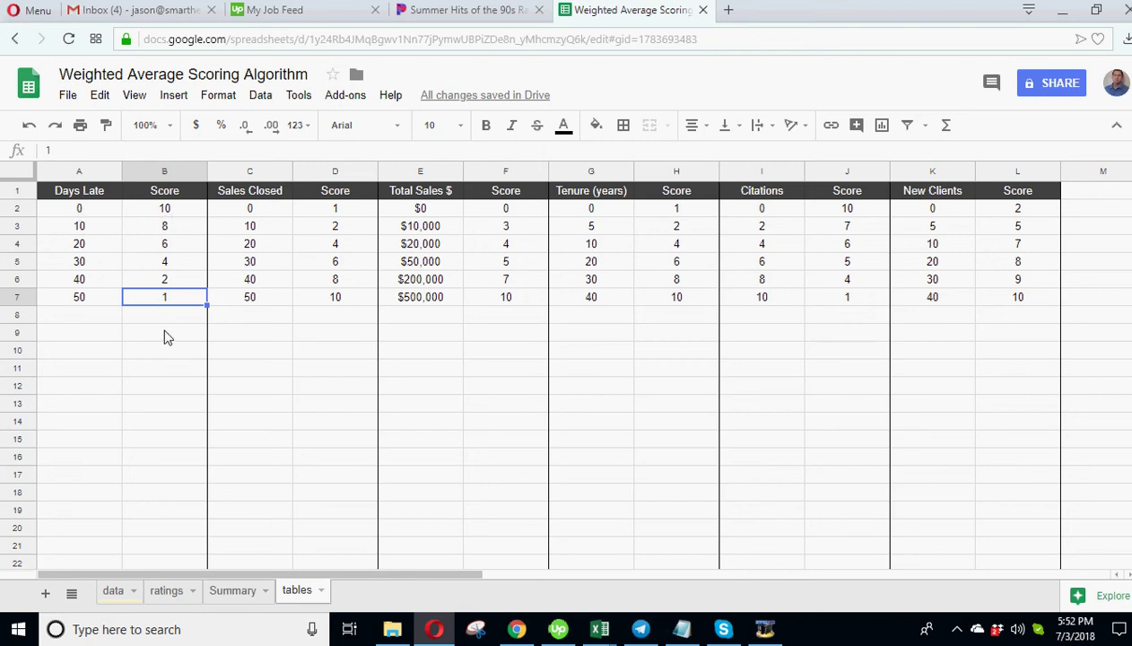
click(172, 217)
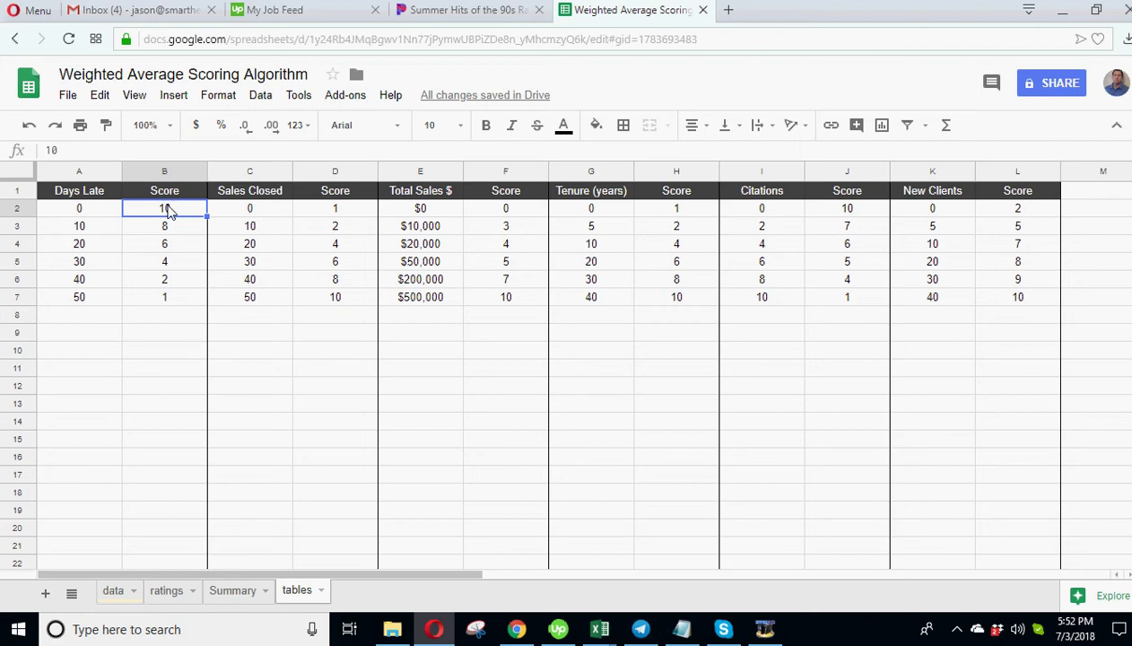
drag(167, 218, 170, 296)
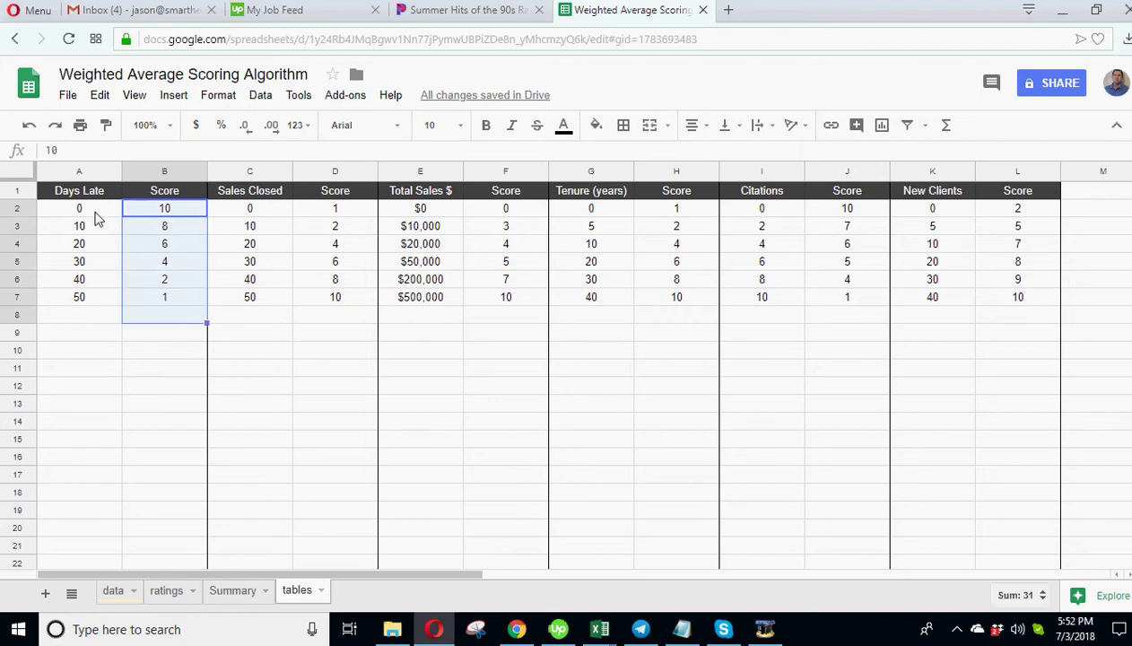
drag(93, 208, 89, 279)
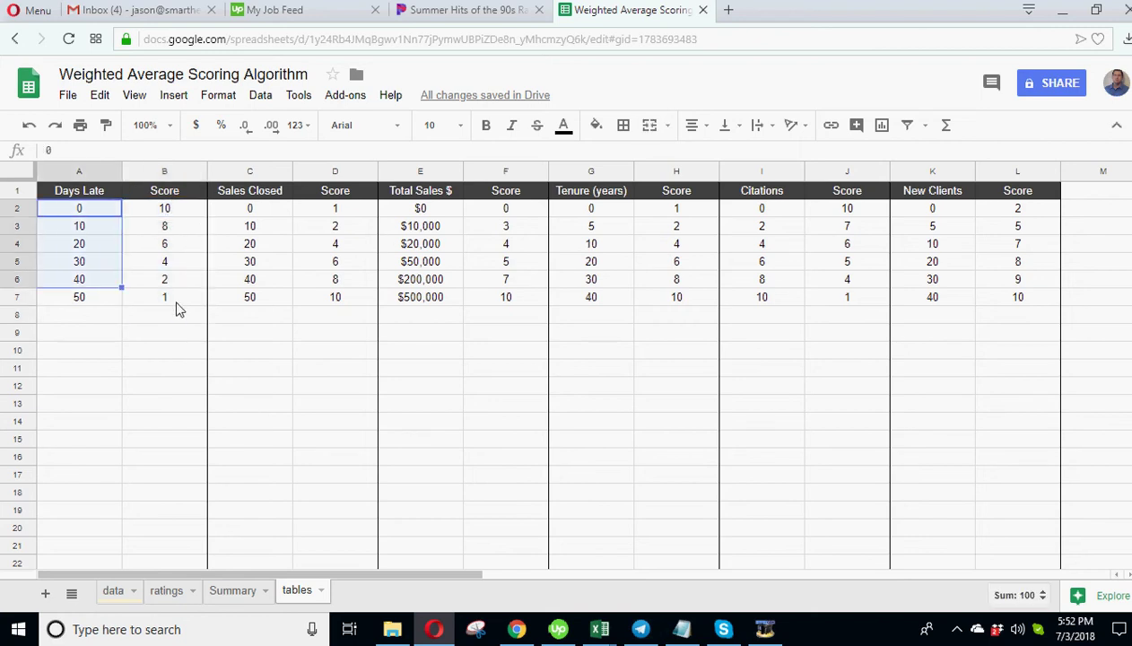
drag(175, 299, 175, 209)
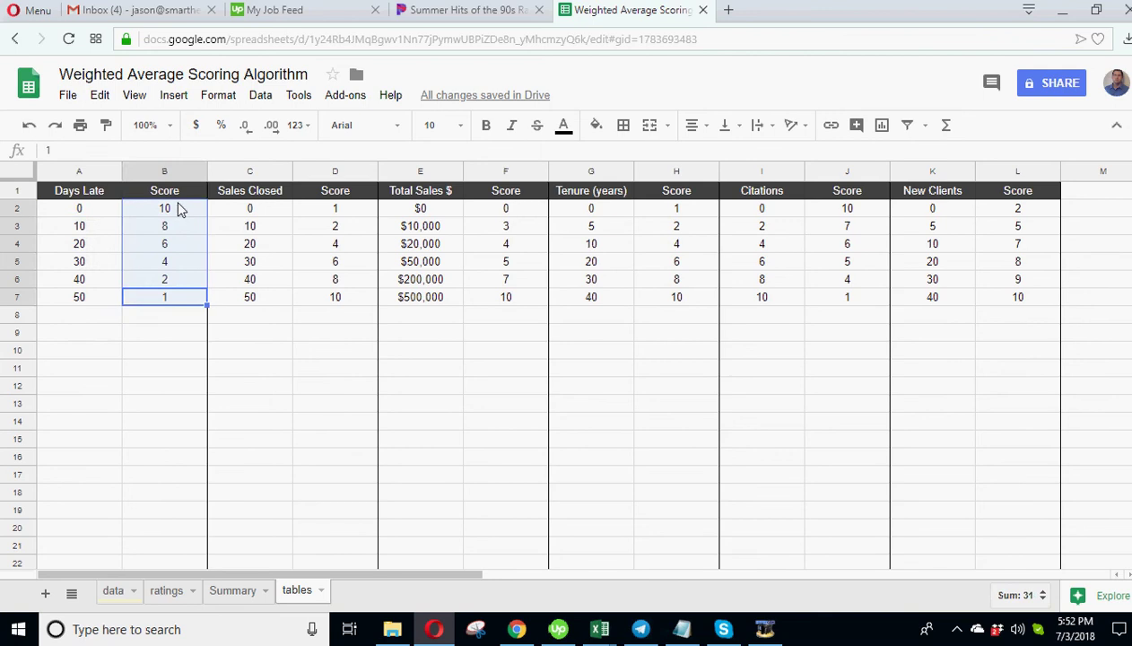
click(174, 210)
click(177, 303)
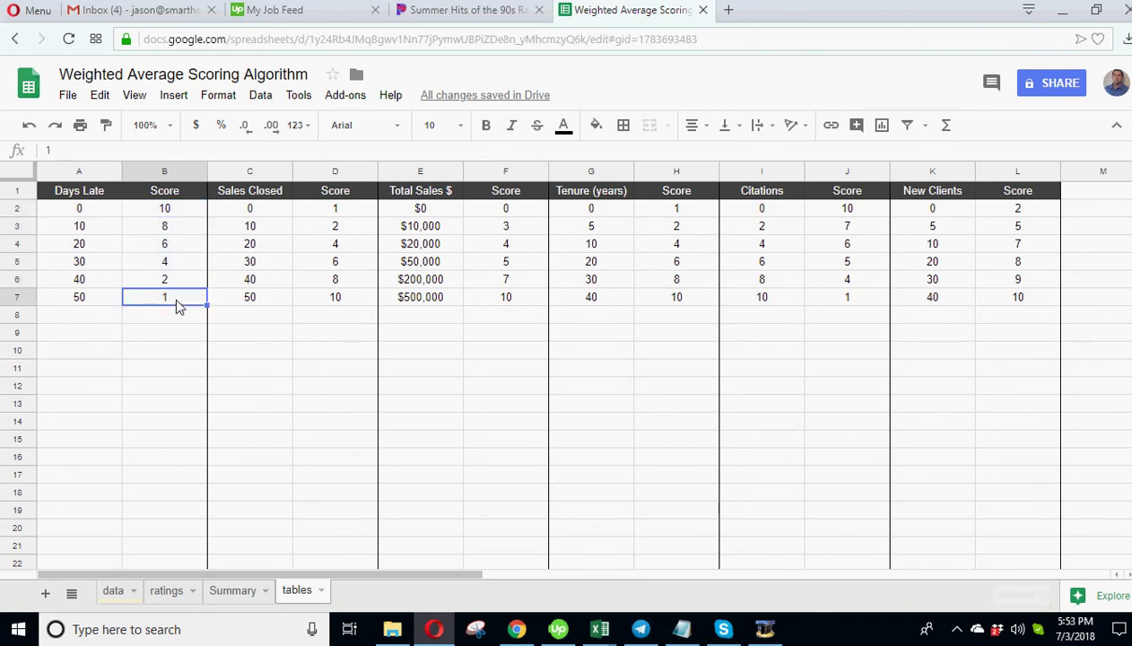
drag(173, 211, 172, 301)
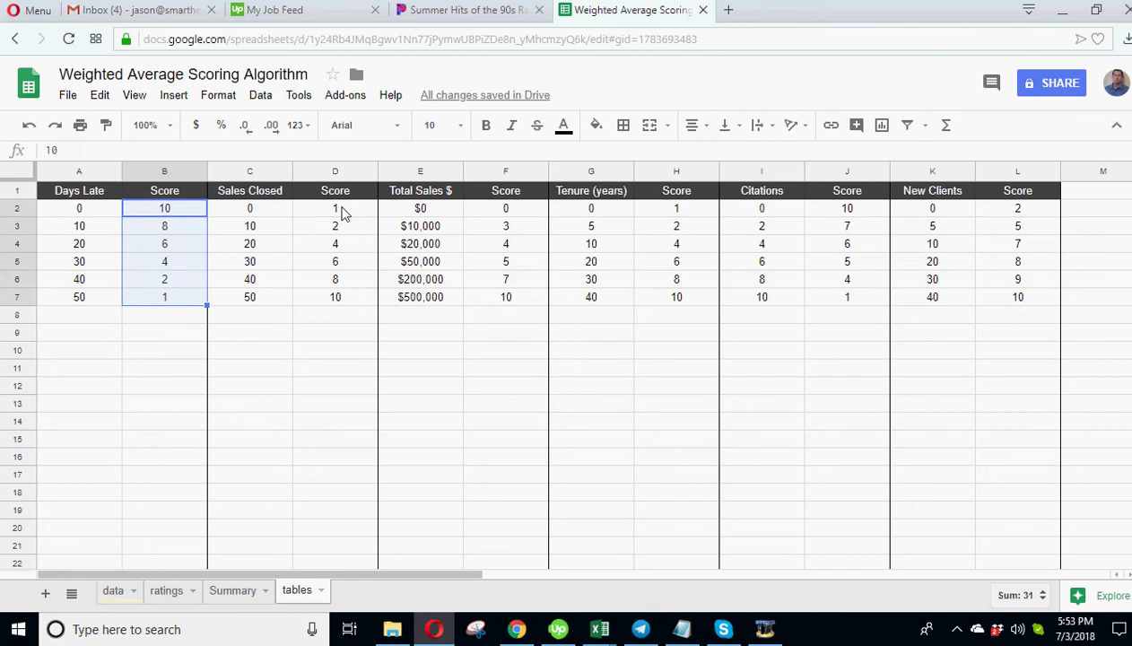
drag(345, 216, 347, 309)
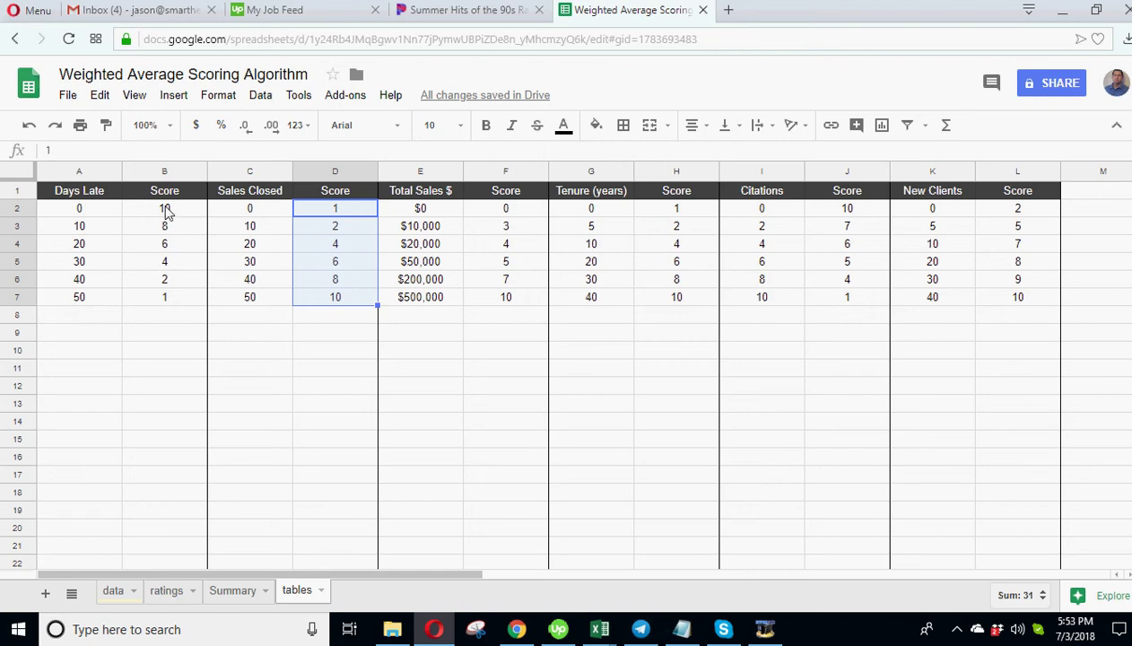
click(240, 194)
click(257, 213)
click(258, 226)
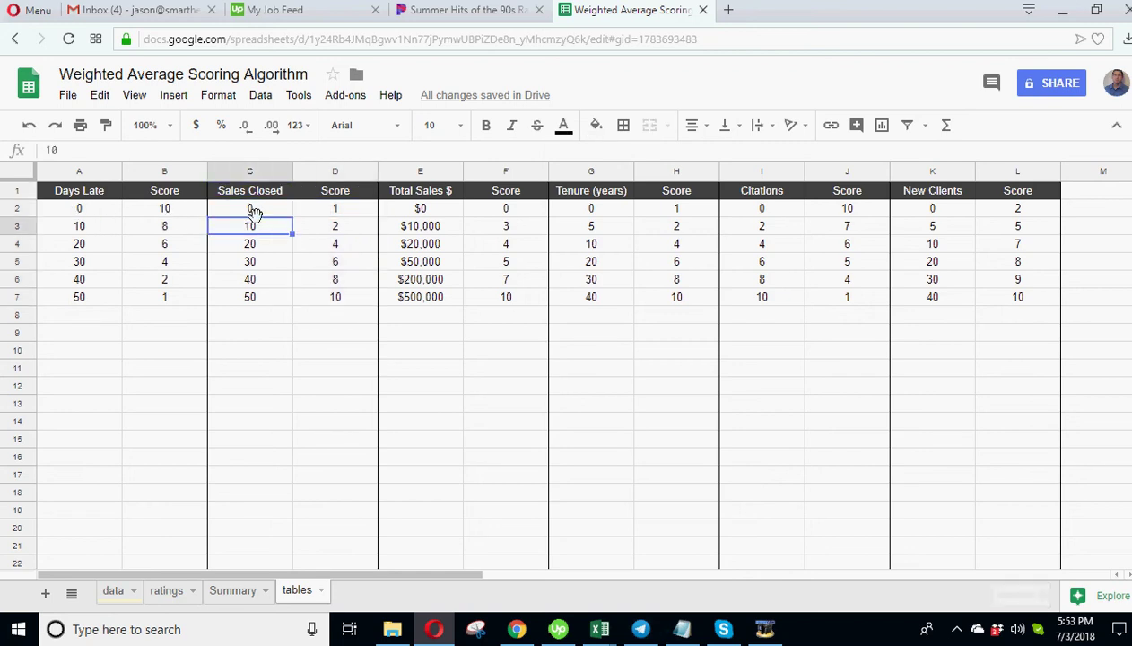
drag(260, 210, 262, 295)
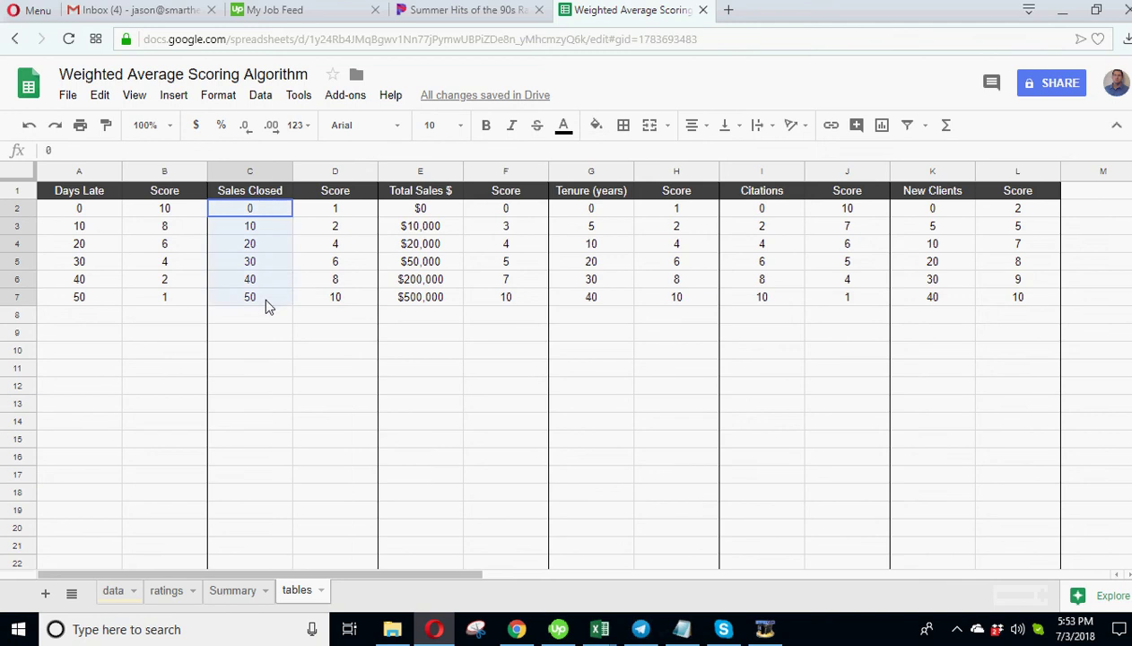
click(272, 227)
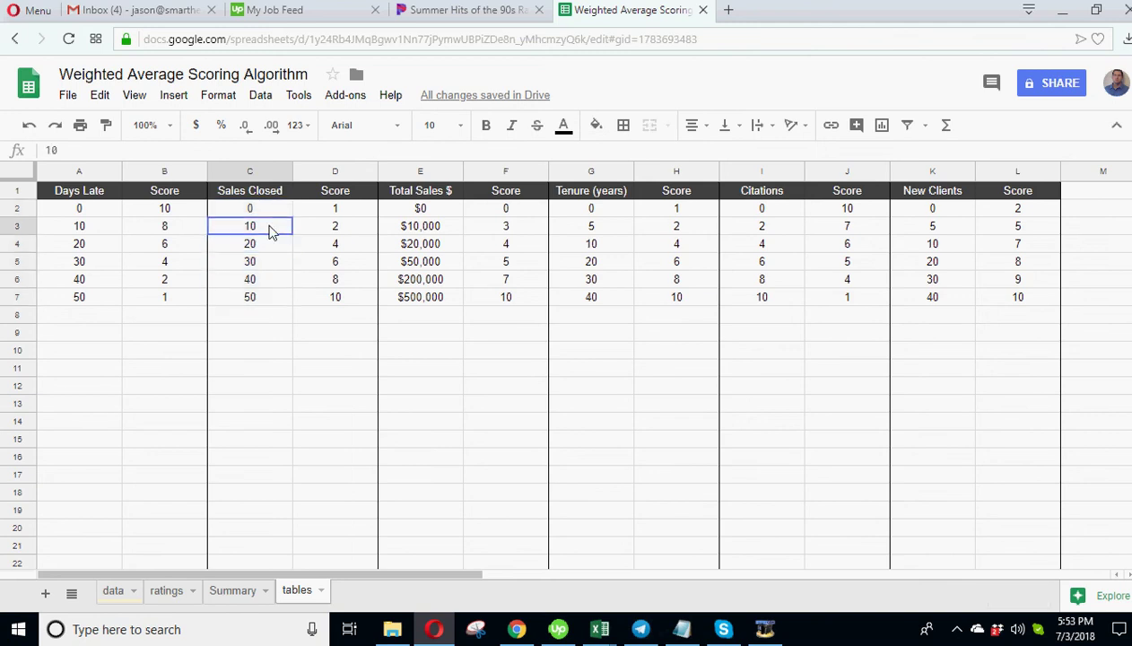
click(330, 208)
click(260, 301)
click(355, 304)
click(263, 305)
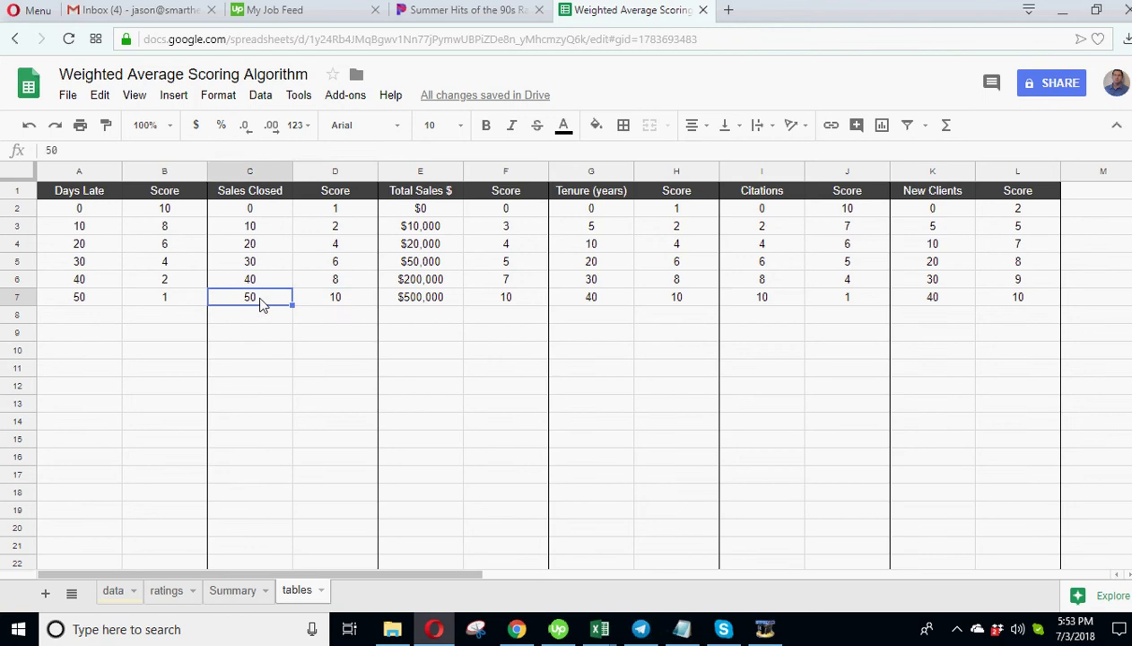
click(336, 304)
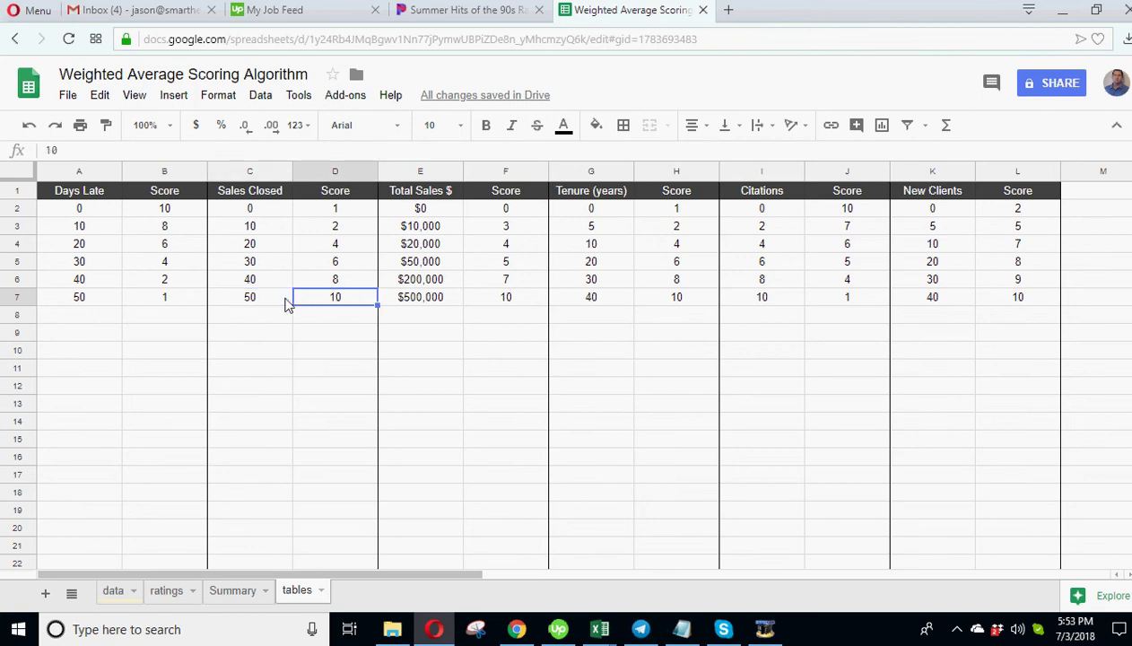
click(427, 210)
click(417, 263)
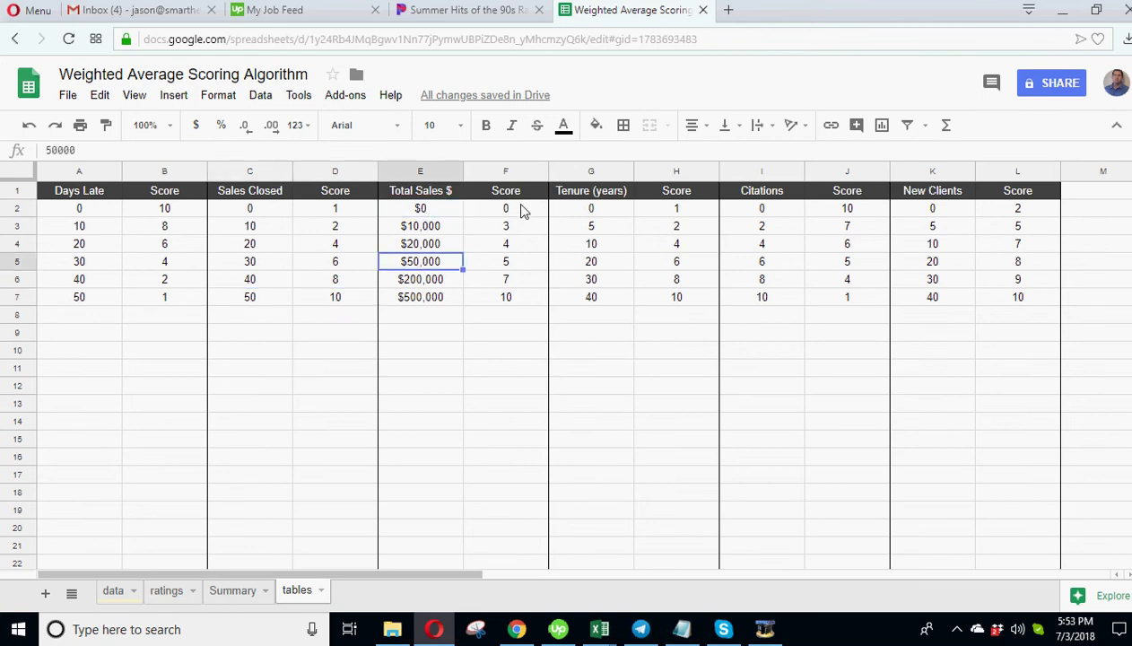
drag(516, 209, 517, 298)
click(425, 299)
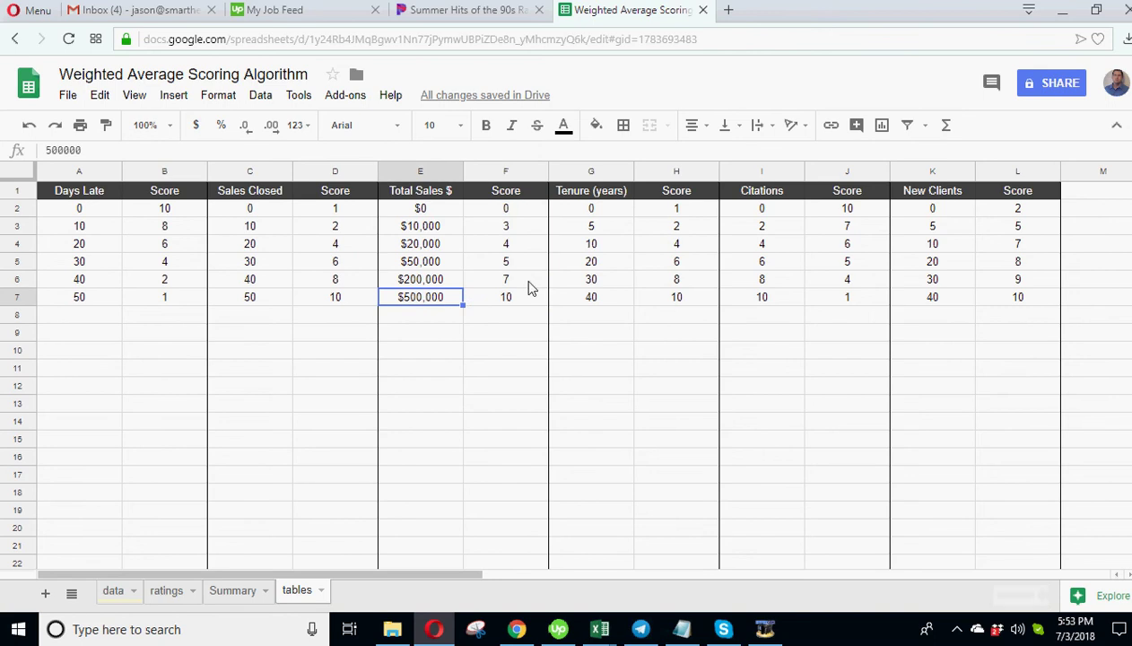
drag(594, 211, 615, 294)
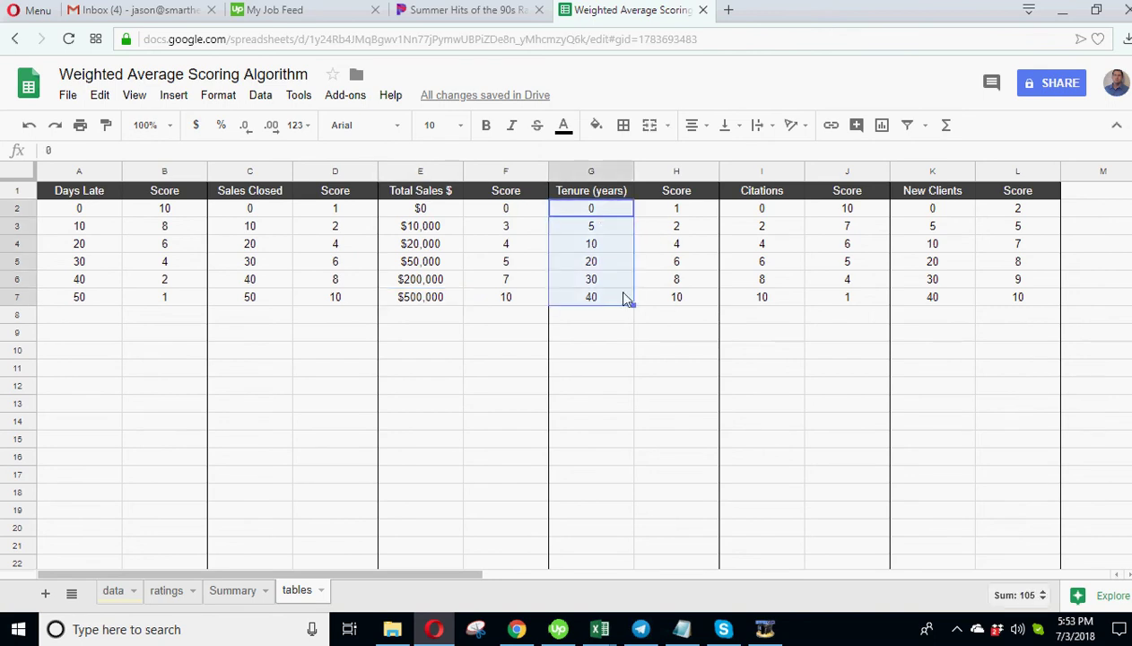
click(777, 219)
drag(777, 219, 771, 296)
drag(859, 210, 862, 282)
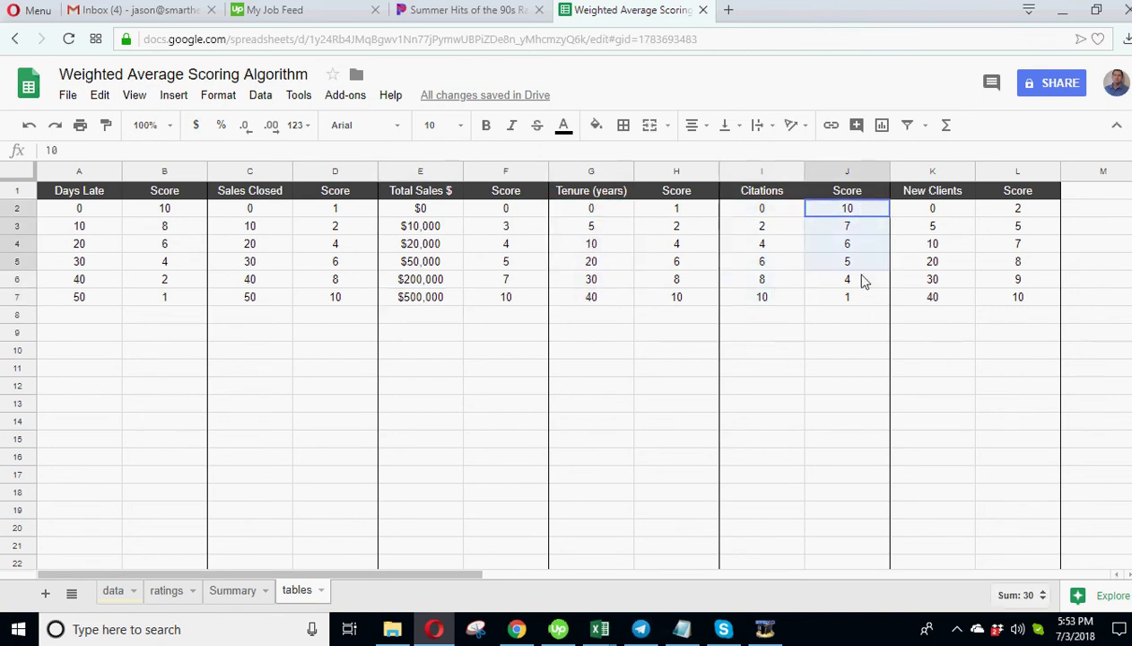
drag(942, 216, 951, 308)
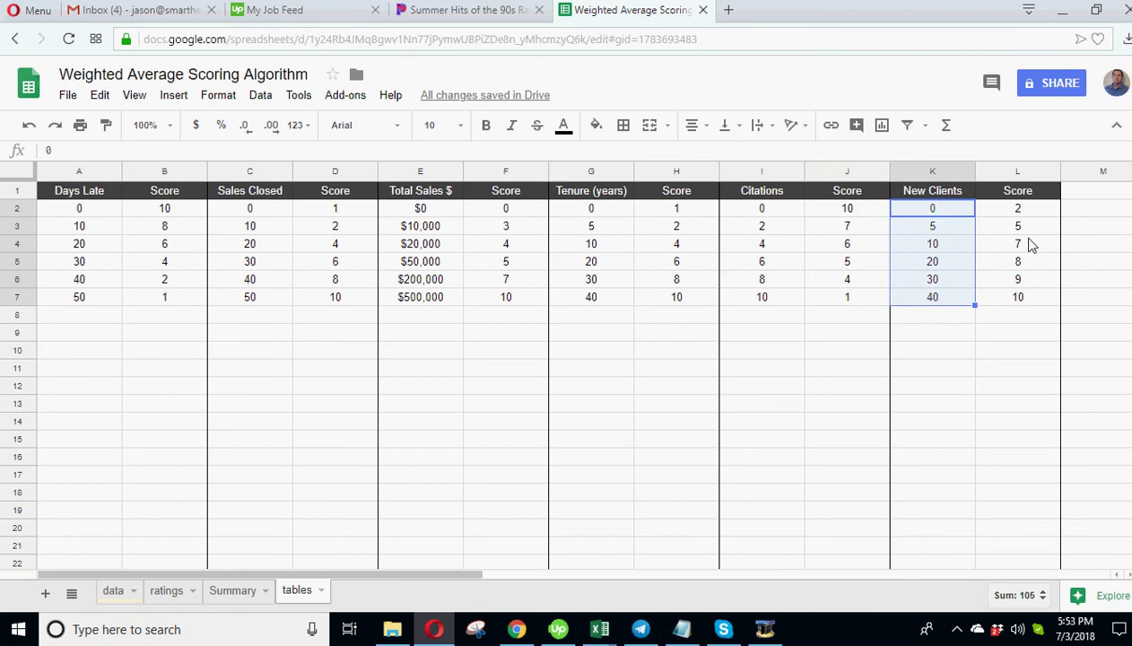
click(1021, 228)
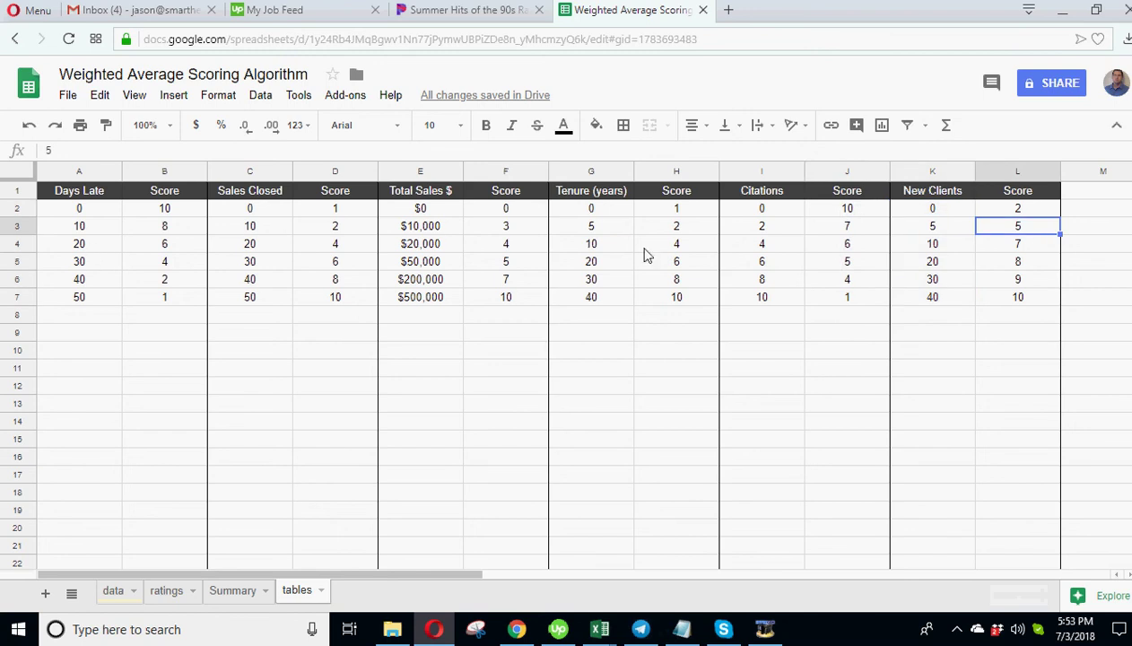
drag(90, 278, 85, 385)
drag(115, 213, 90, 306)
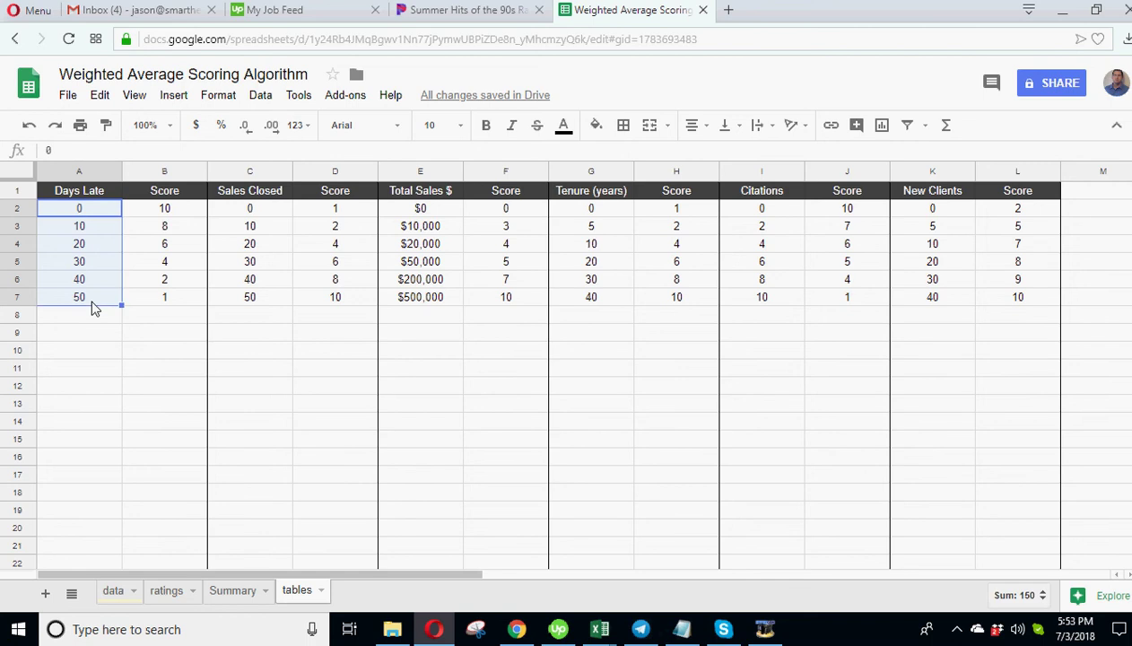
click(90, 332)
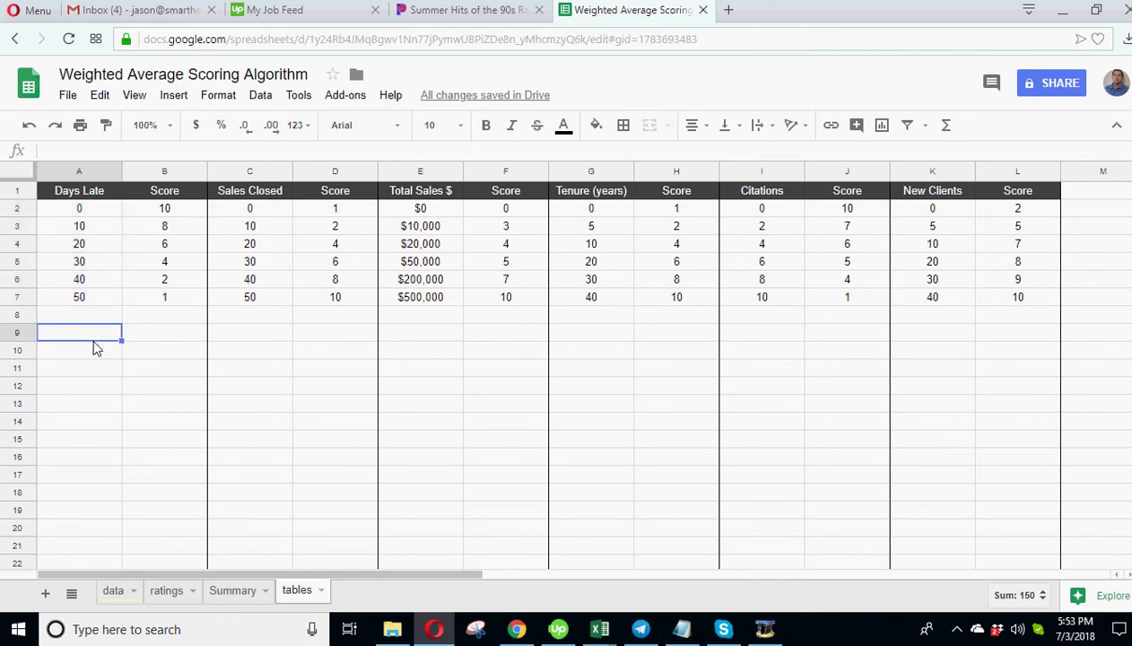
Step: On the data sheet, select the employee names John, Jill and Tim in column A
click(114, 591)
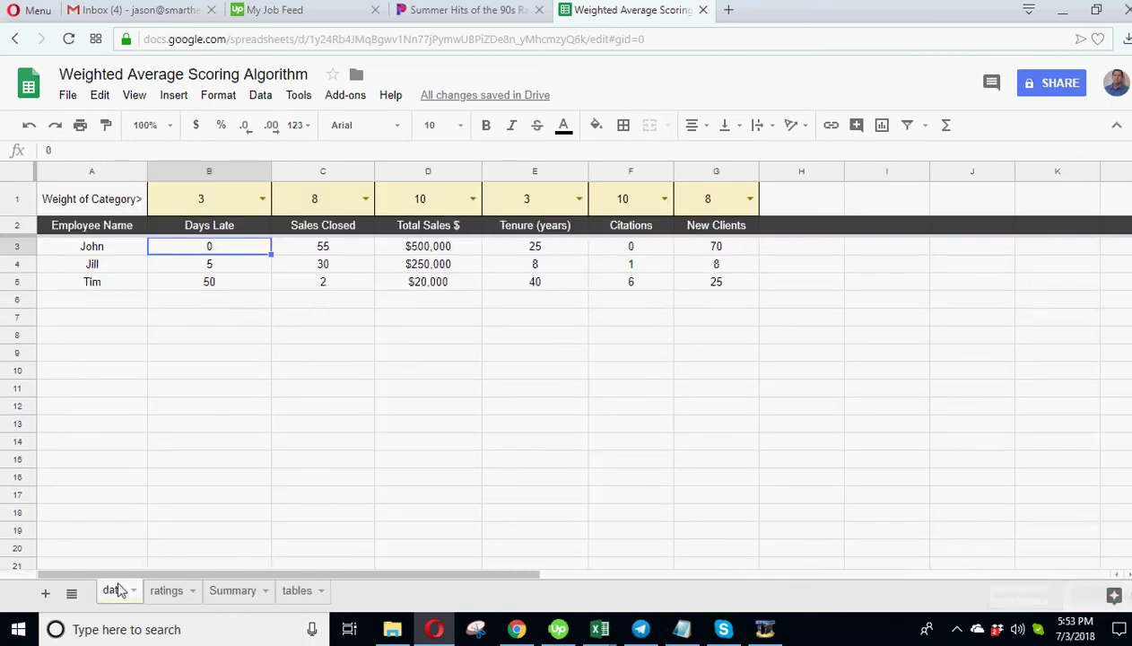
drag(105, 252, 94, 465)
click(348, 333)
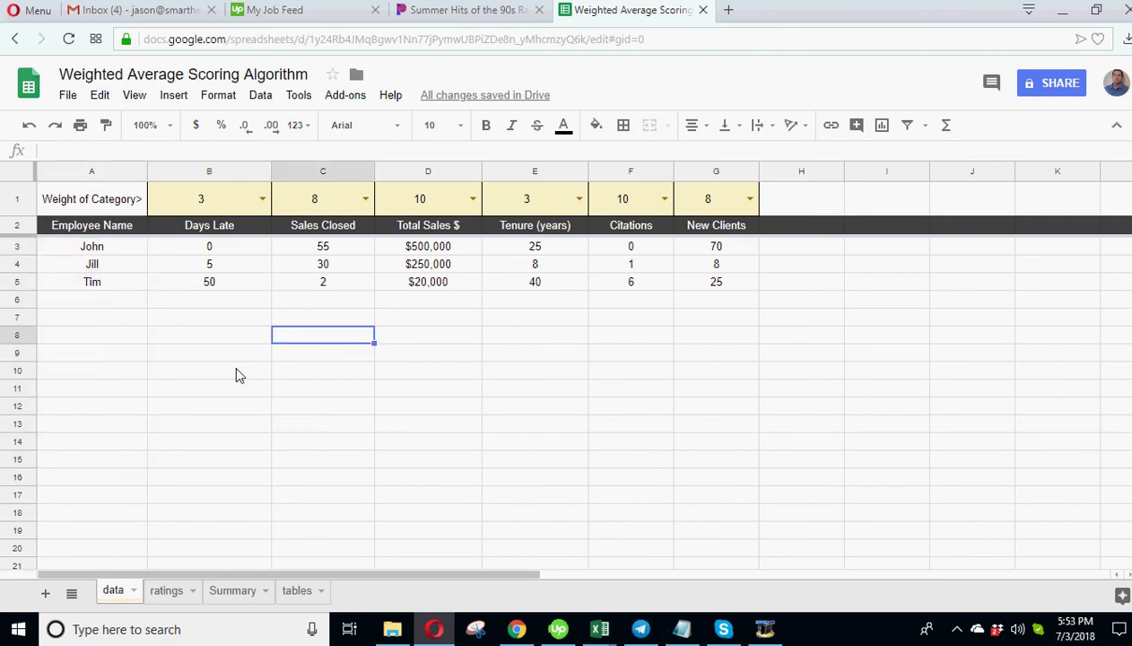
click(225, 378)
drag(93, 285, 96, 445)
click(94, 230)
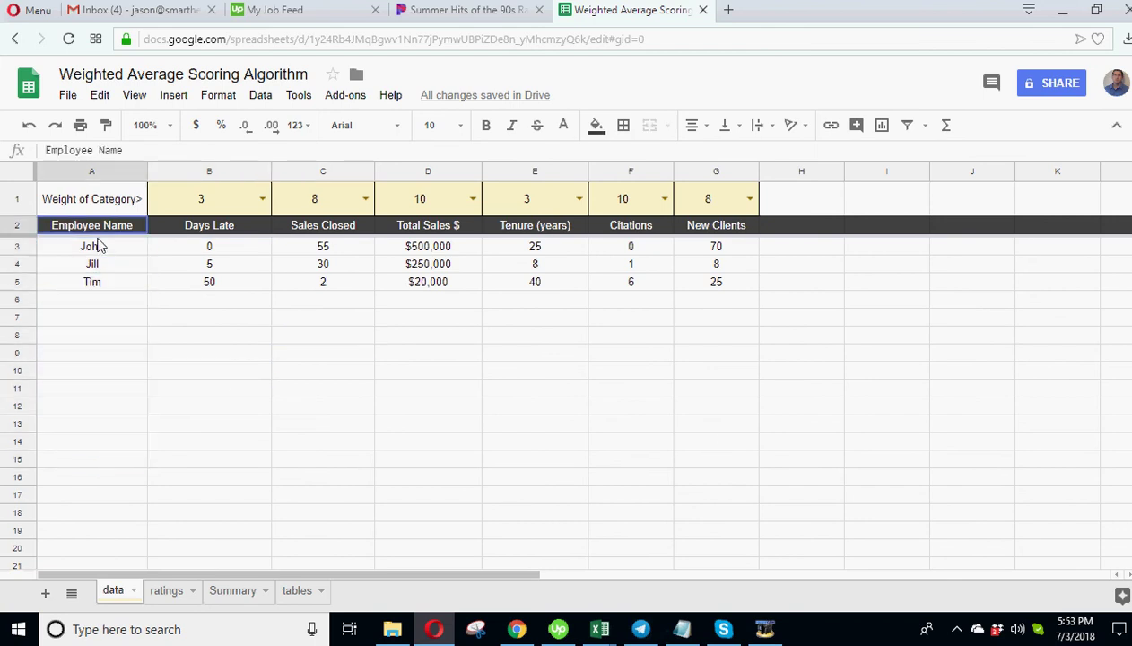
drag(93, 262, 96, 443)
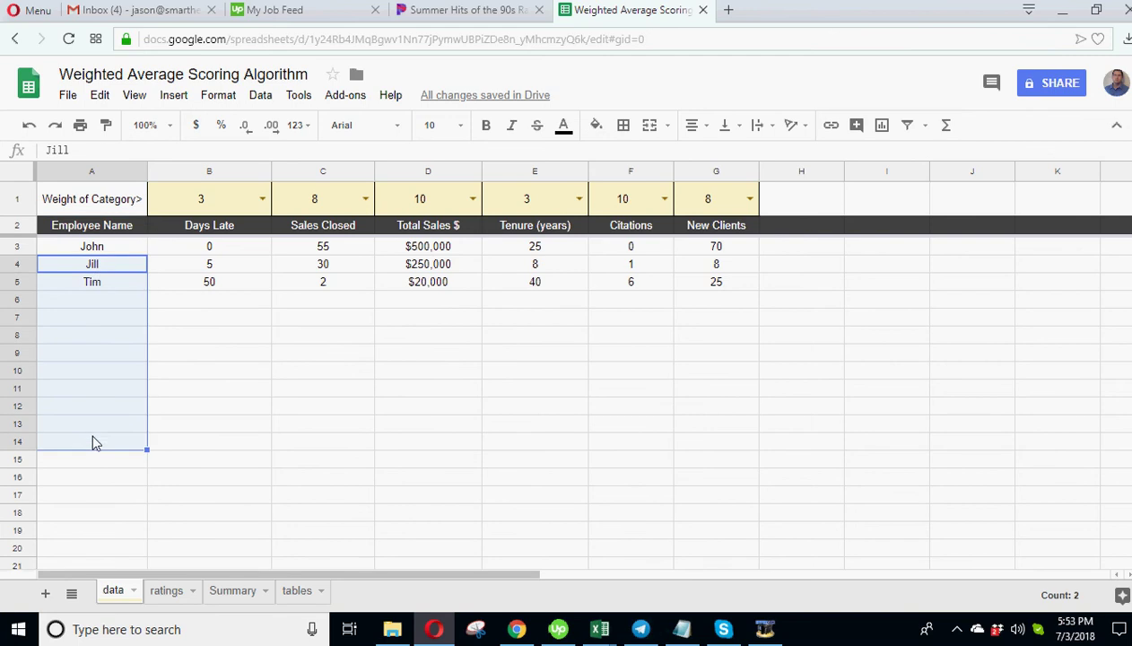
click(208, 395)
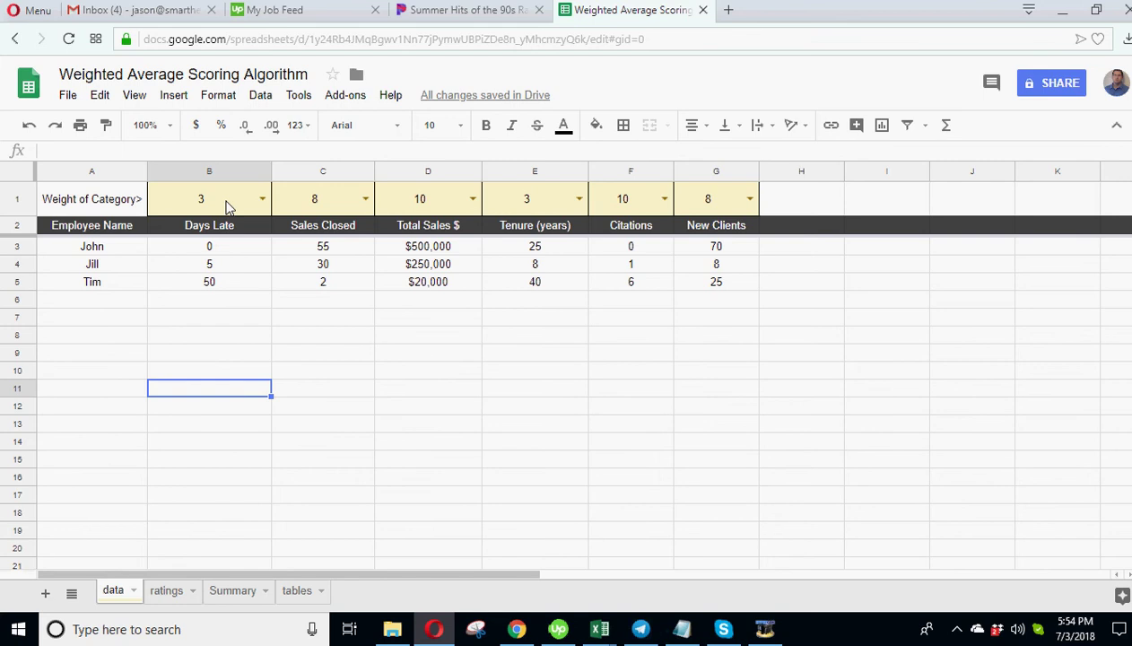
Step: Keep the Total Sales weight at 10, then check John's tenure of 25 and the Citations weight of 10
click(442, 206)
click(444, 232)
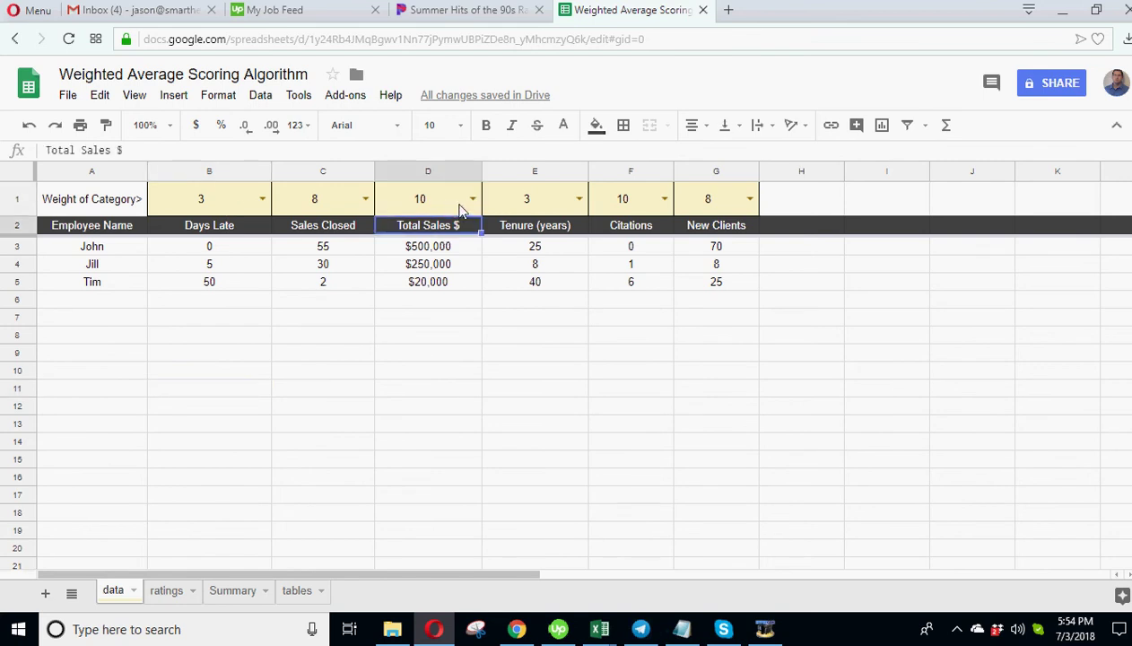
click(472, 198)
click(417, 229)
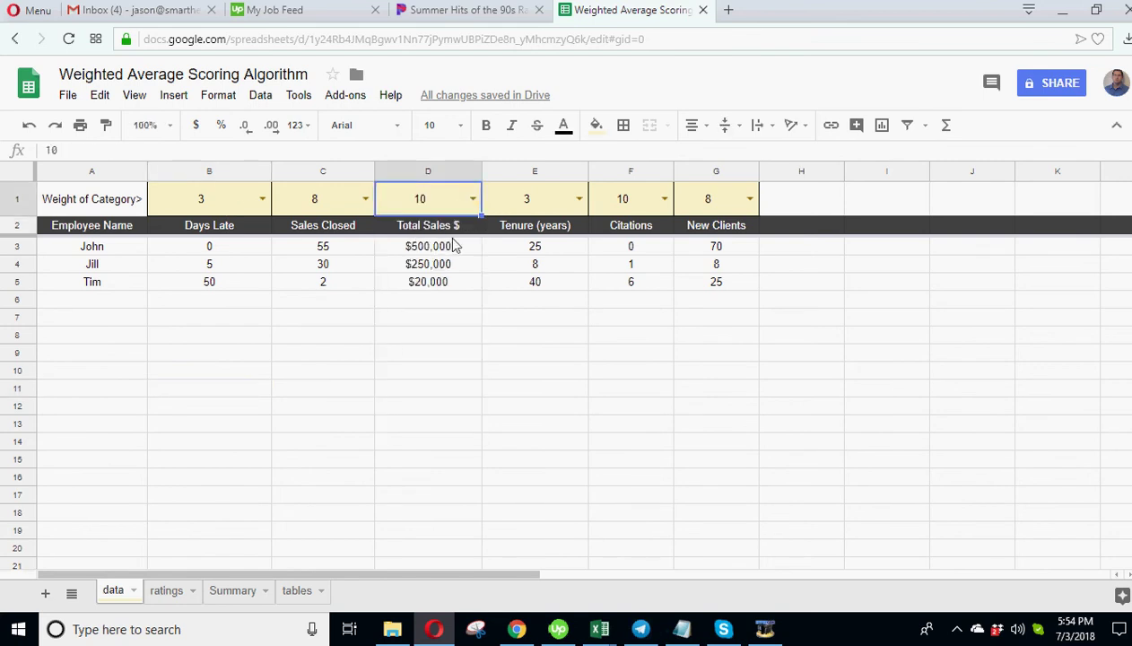
click(428, 232)
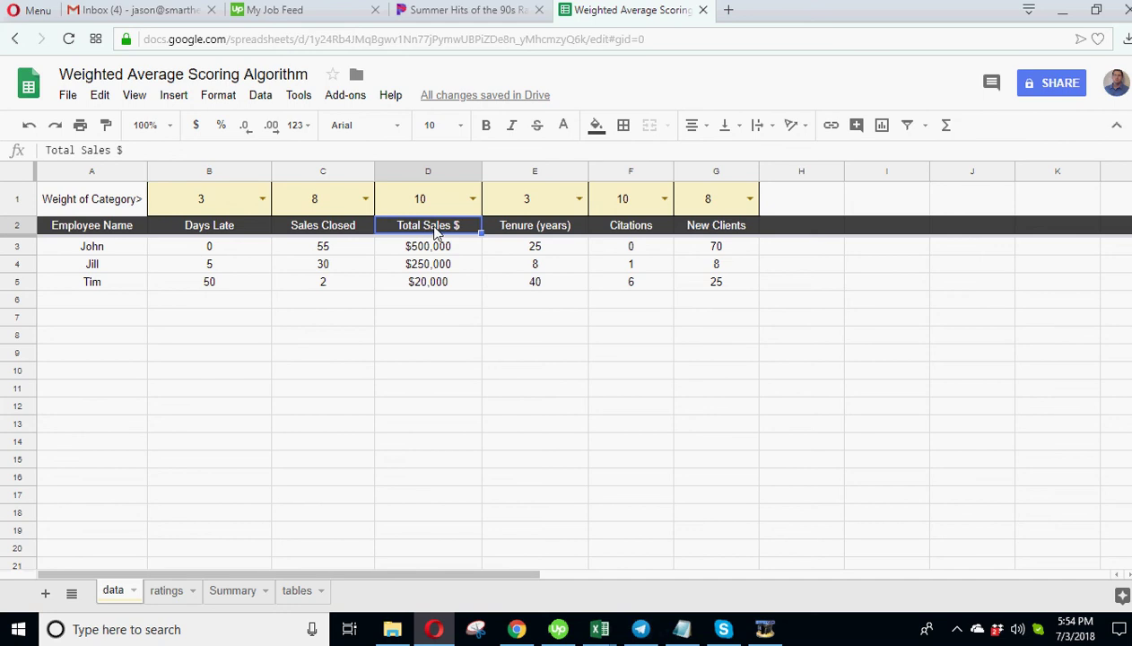
click(548, 255)
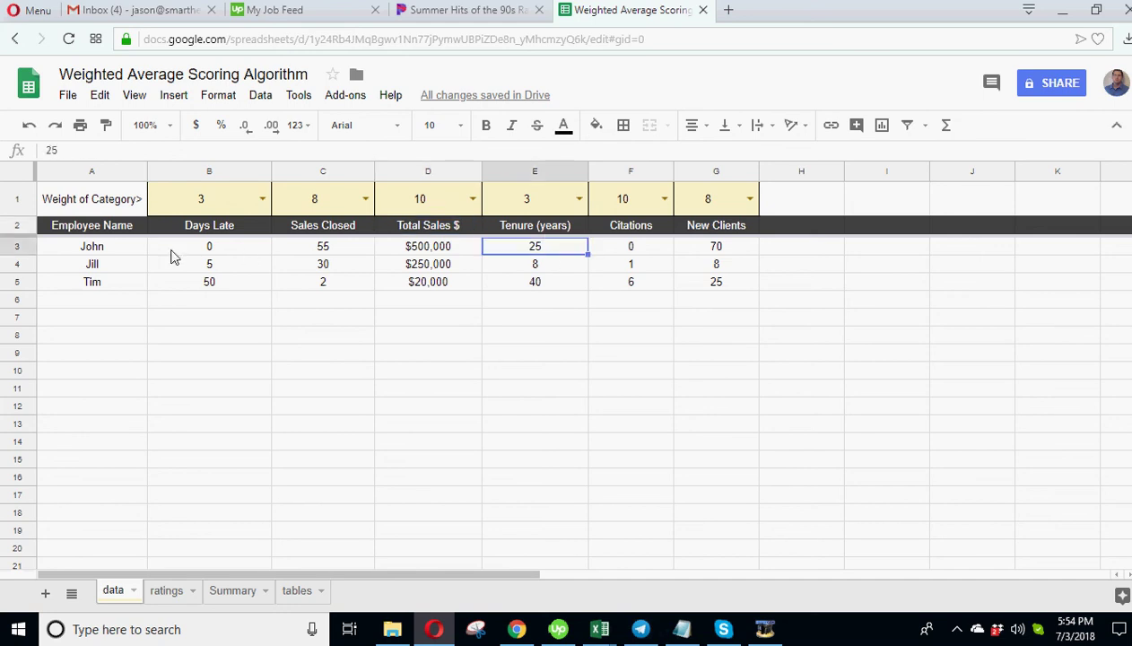
click(216, 253)
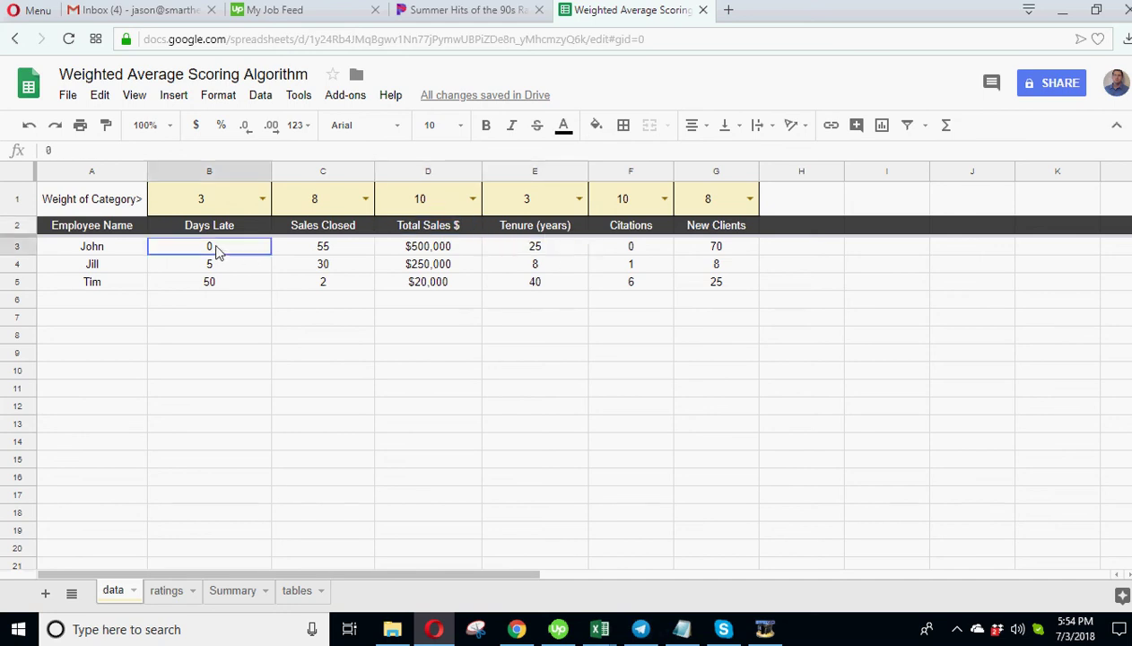
click(641, 224)
click(633, 202)
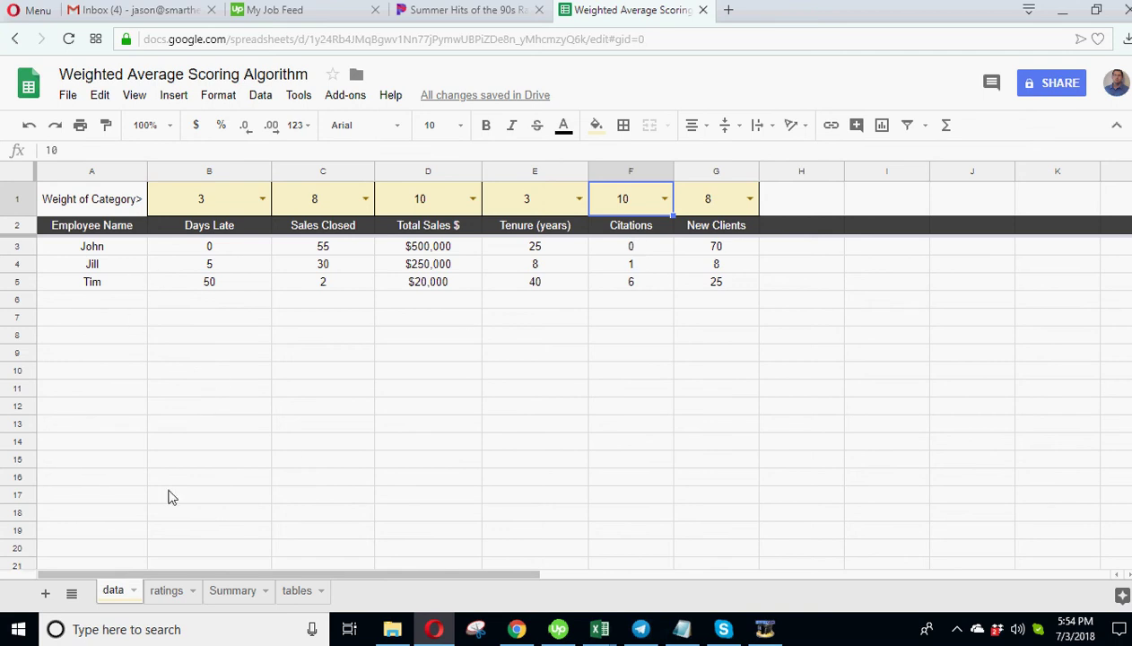
Step: Inspect the rating lookup formulas for John and Jill's Total Sales on the ratings sheet, leaving them unchanged
click(245, 591)
click(167, 594)
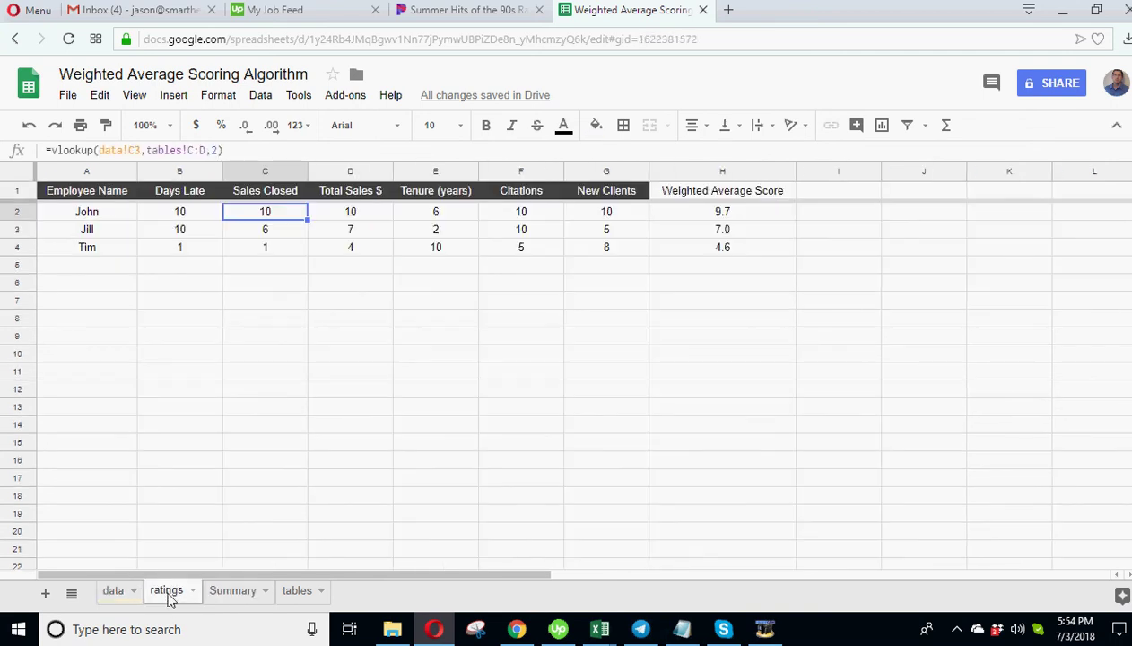
click(190, 214)
click(257, 215)
click(335, 215)
click(359, 232)
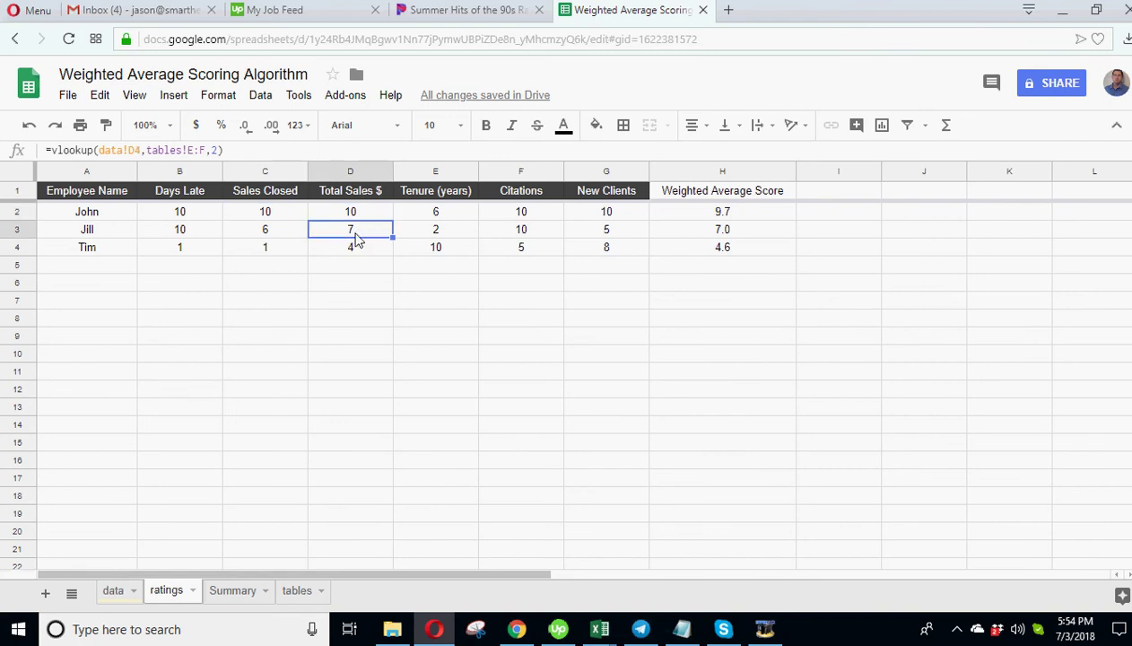
double_click(357, 235)
key(Return)
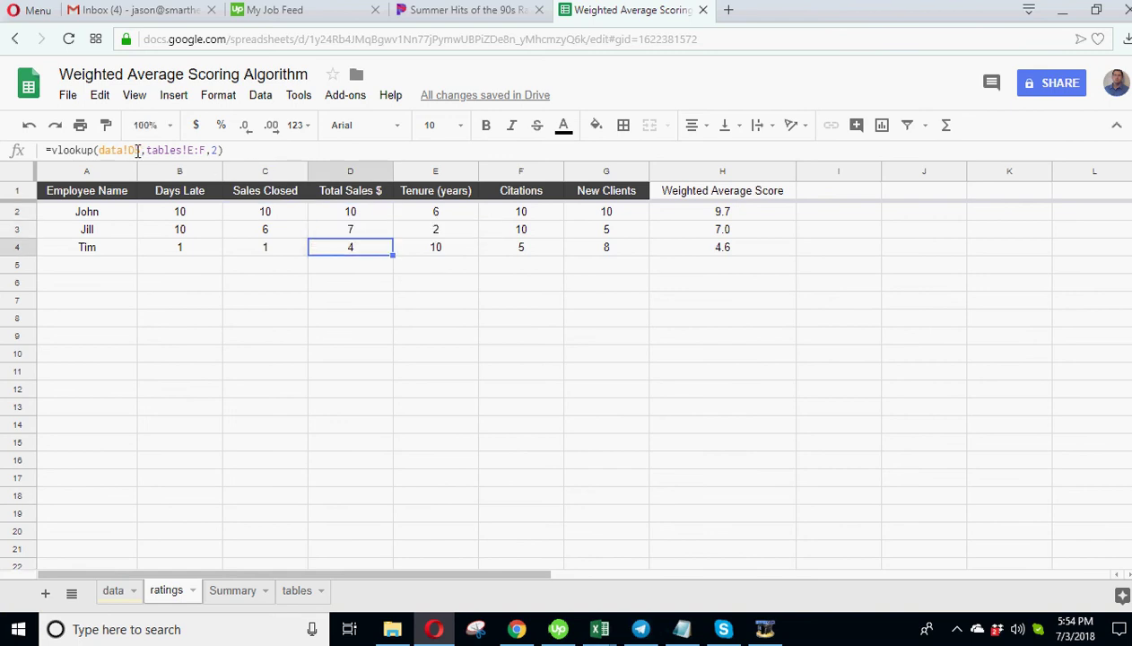
Step: Compare Jill's $250,000 total sales with the $50,000-$500,000 Total Sales thresholds and her rating of 7
click(113, 591)
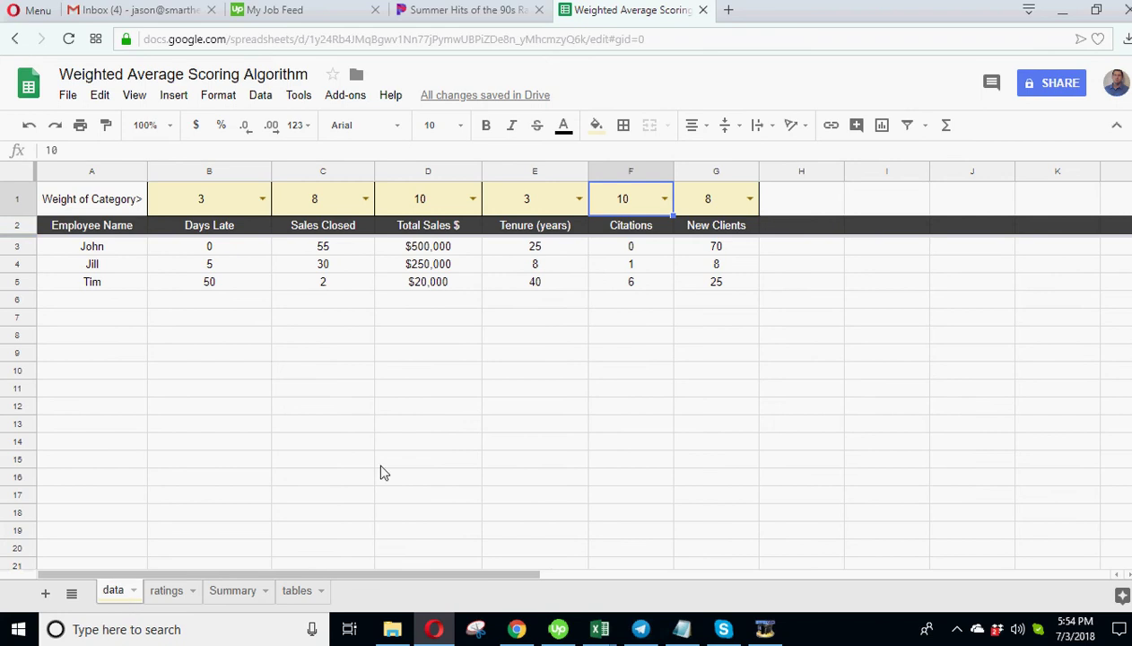
click(418, 268)
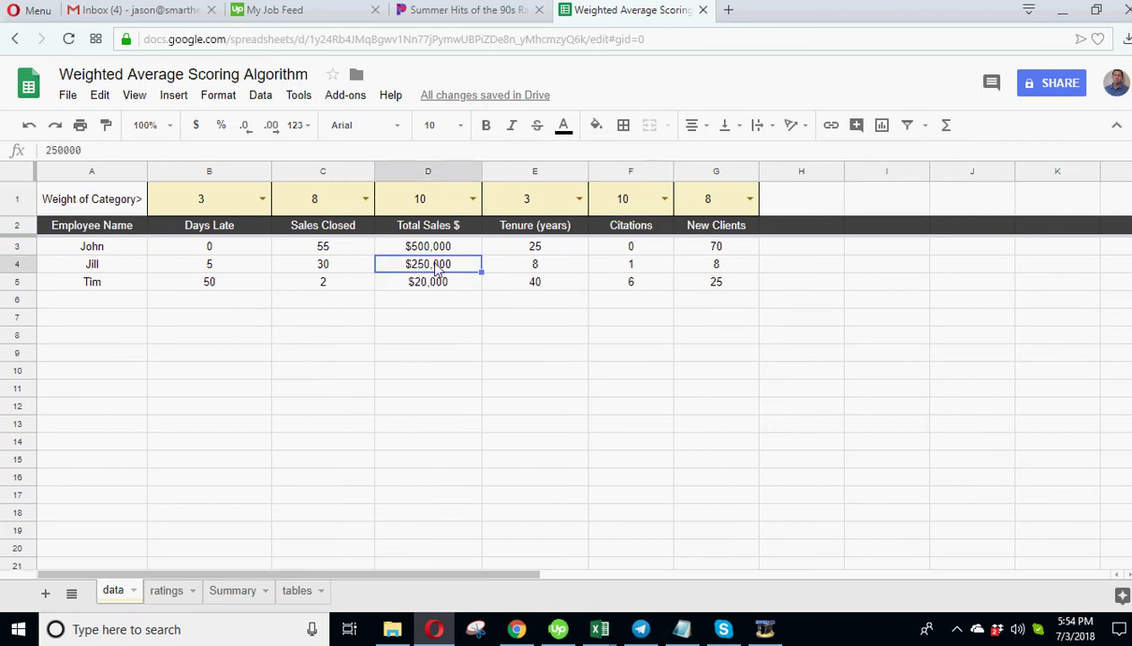
click(297, 590)
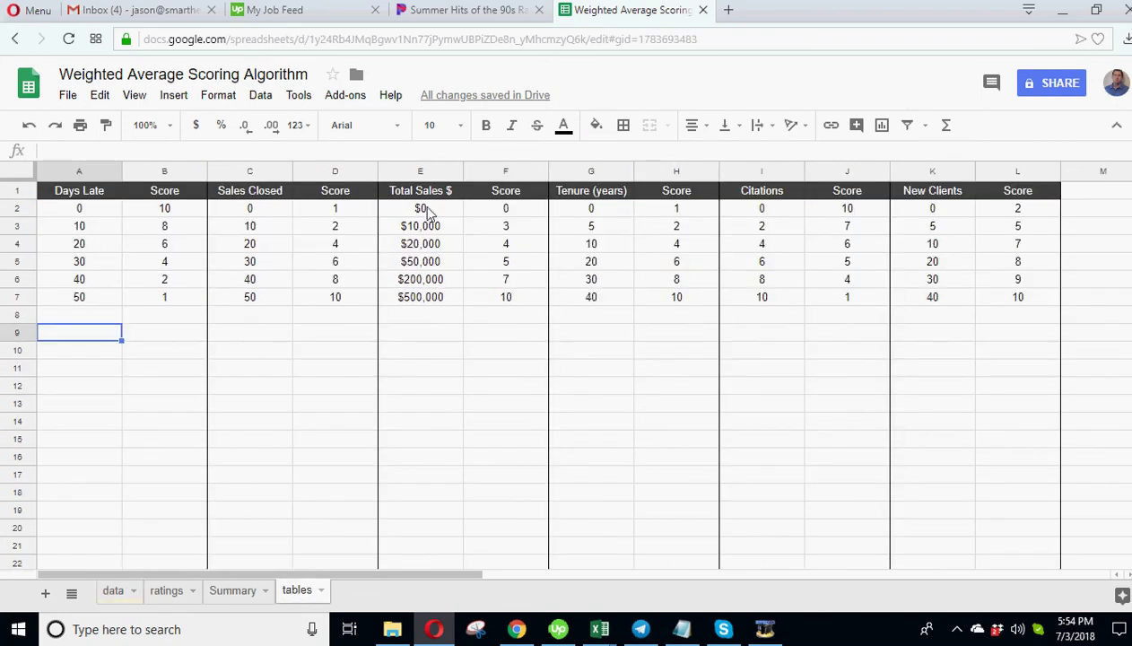
click(432, 294)
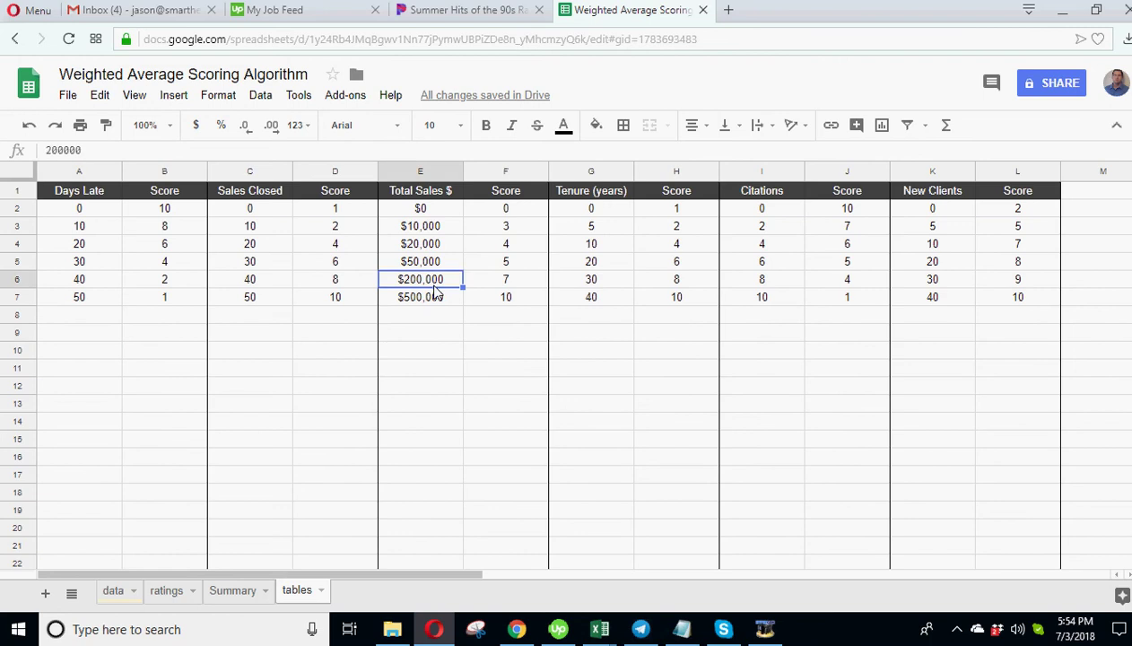
click(502, 280)
click(418, 281)
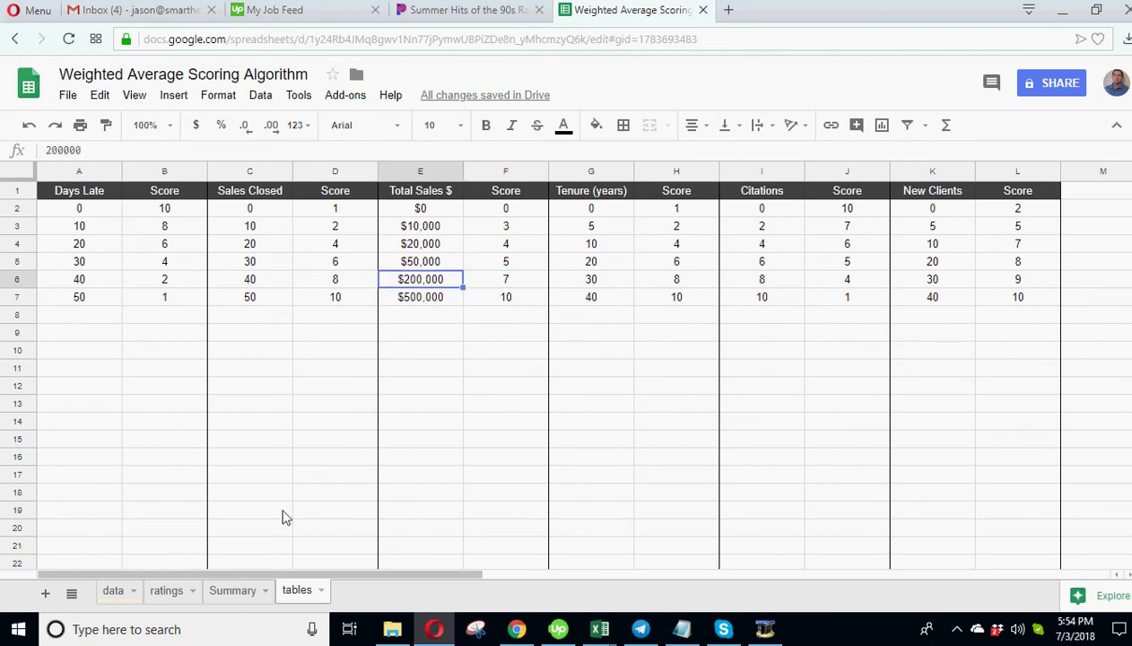
click(166, 590)
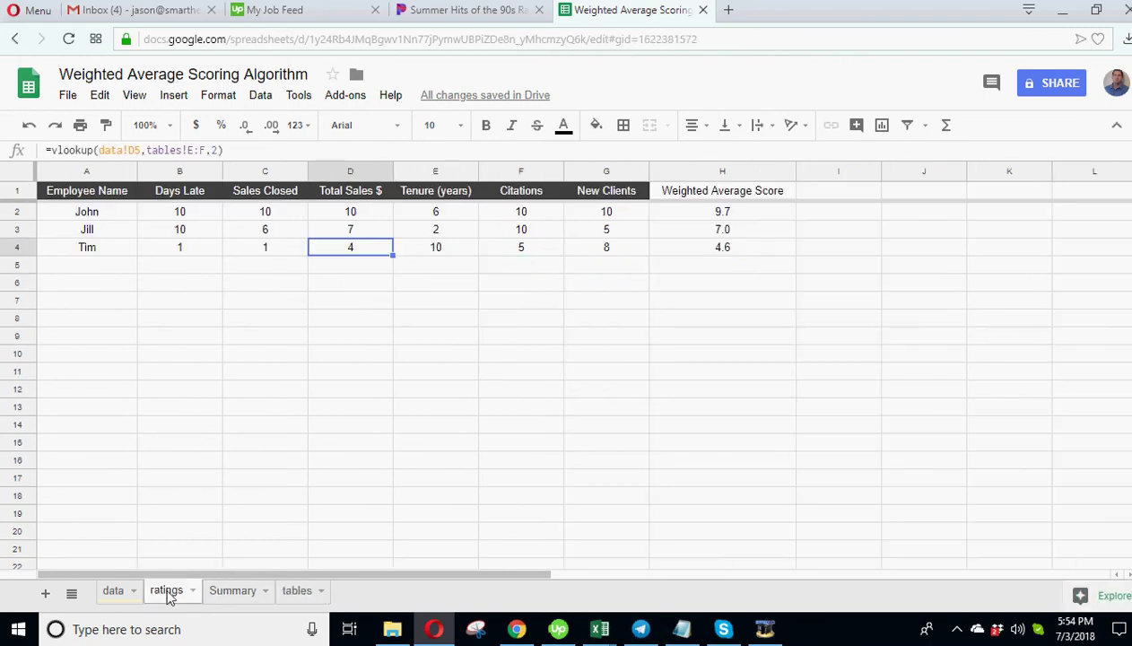
click(362, 235)
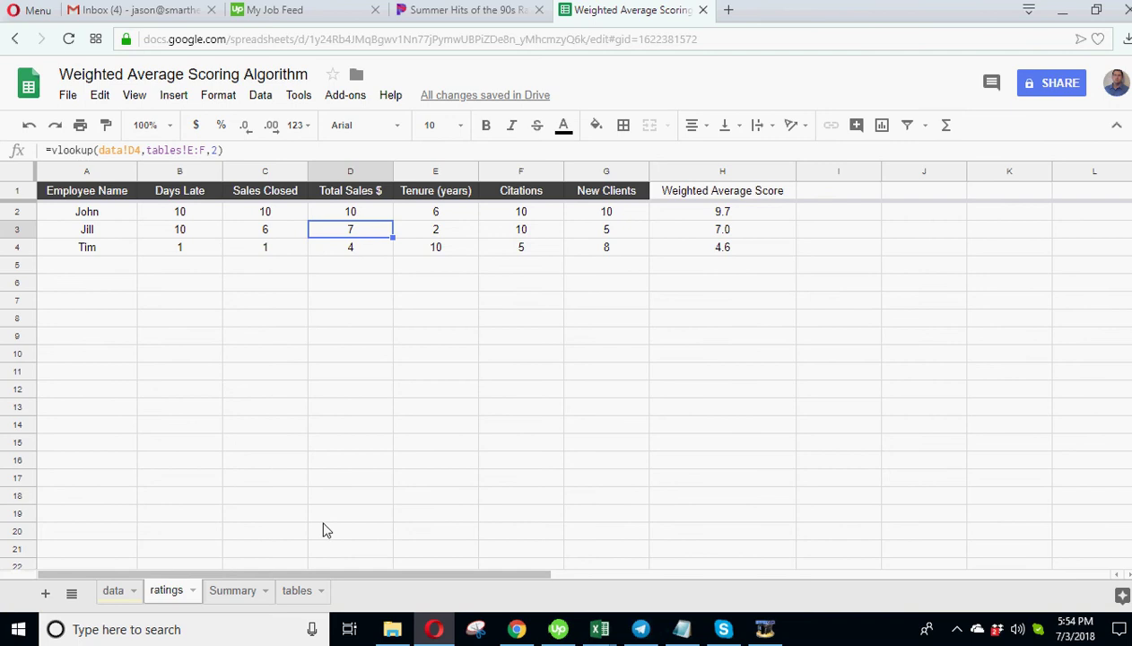
click(296, 590)
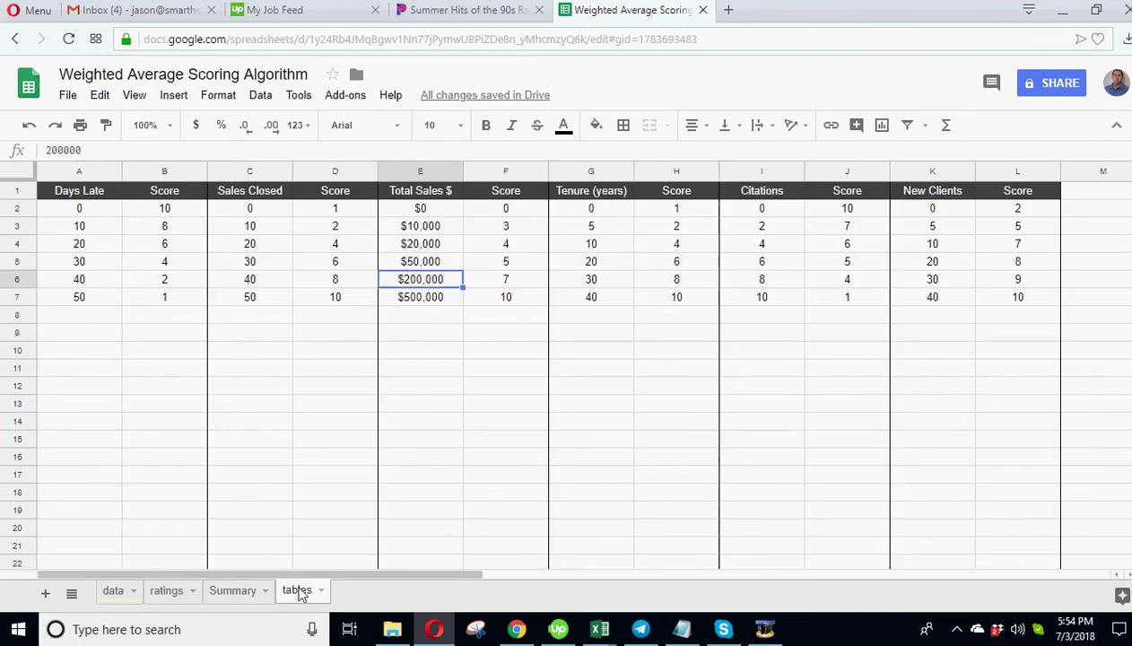
click(427, 263)
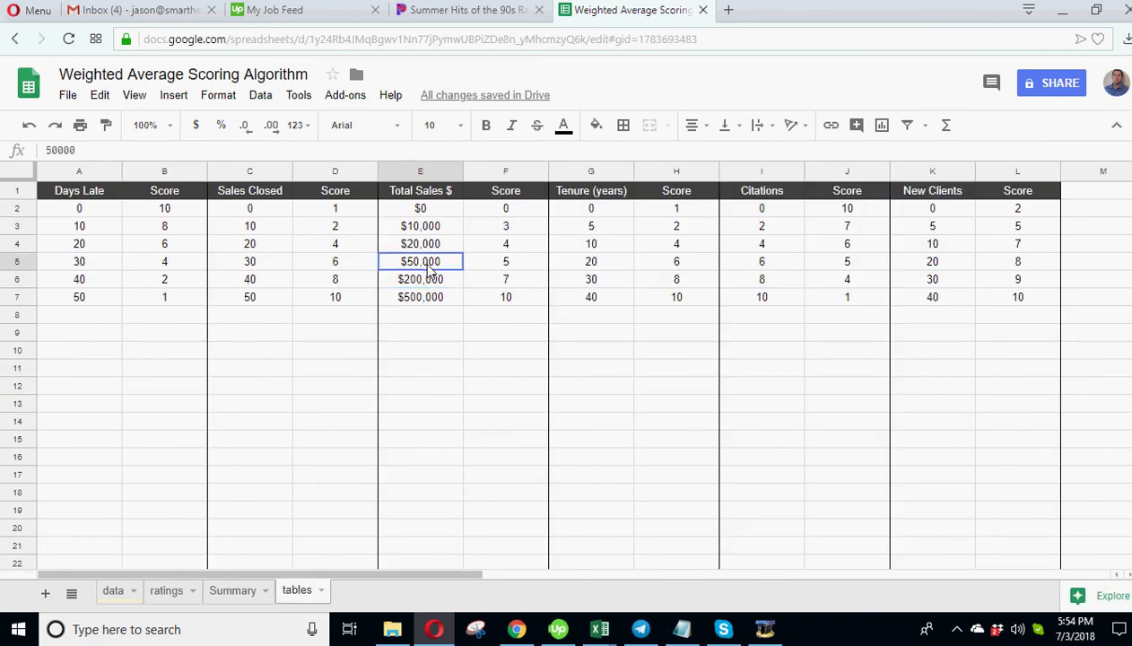
Step: Change Jill's total sales to 45000, view her new rating, then undo the change
click(494, 250)
click(113, 590)
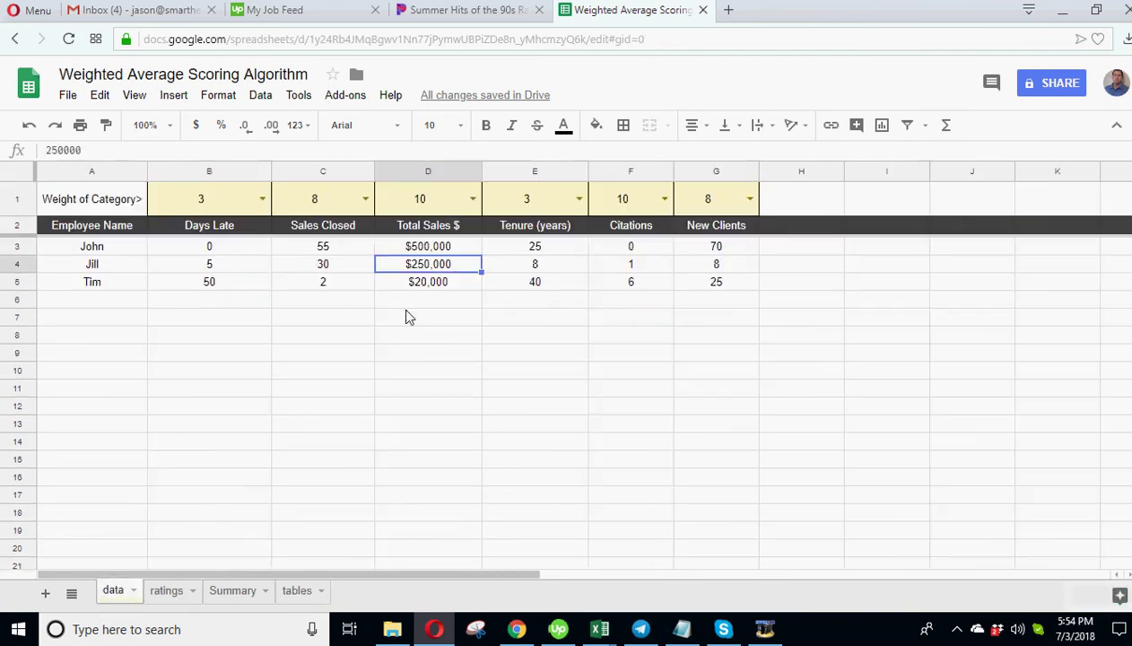
text(45000)
key(Return)
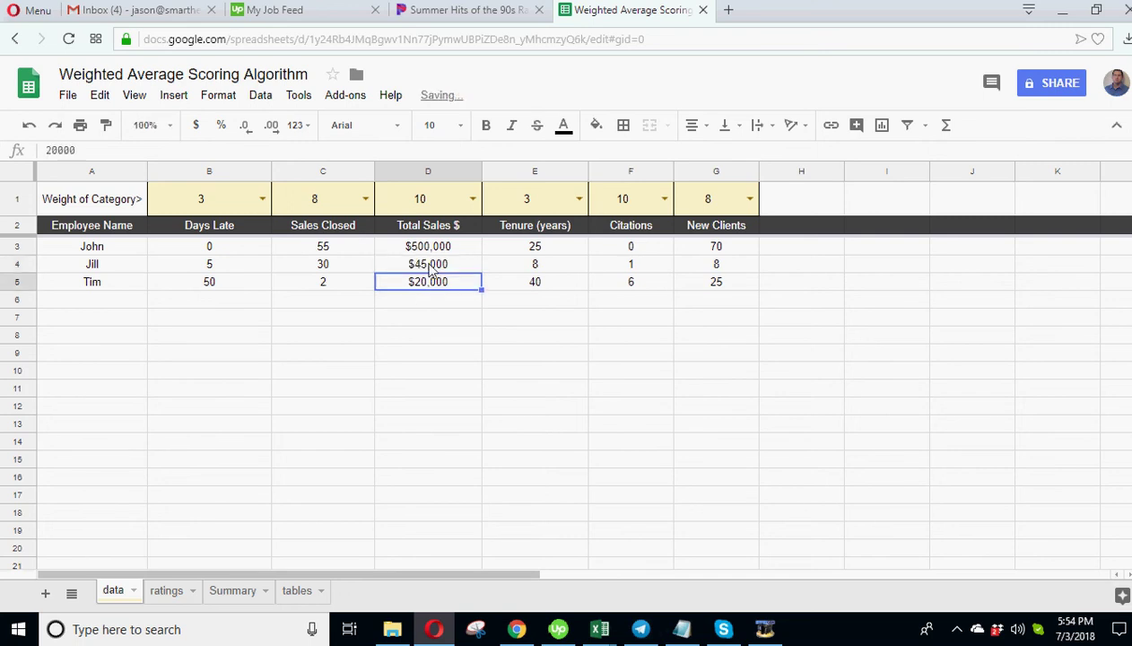
click(171, 594)
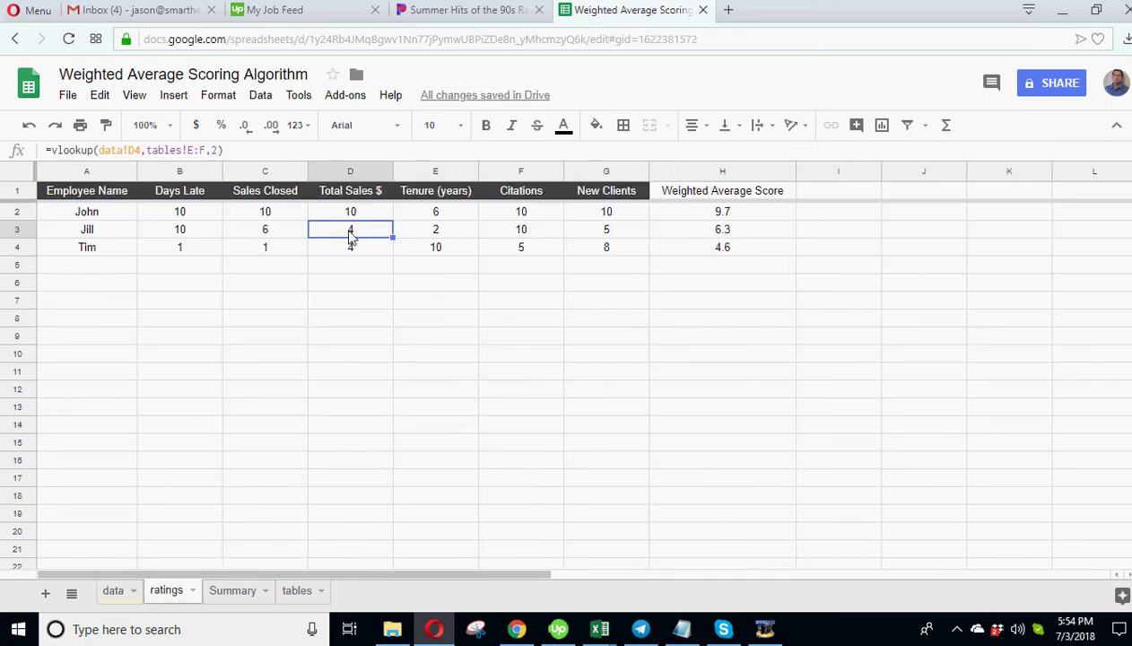
click(29, 127)
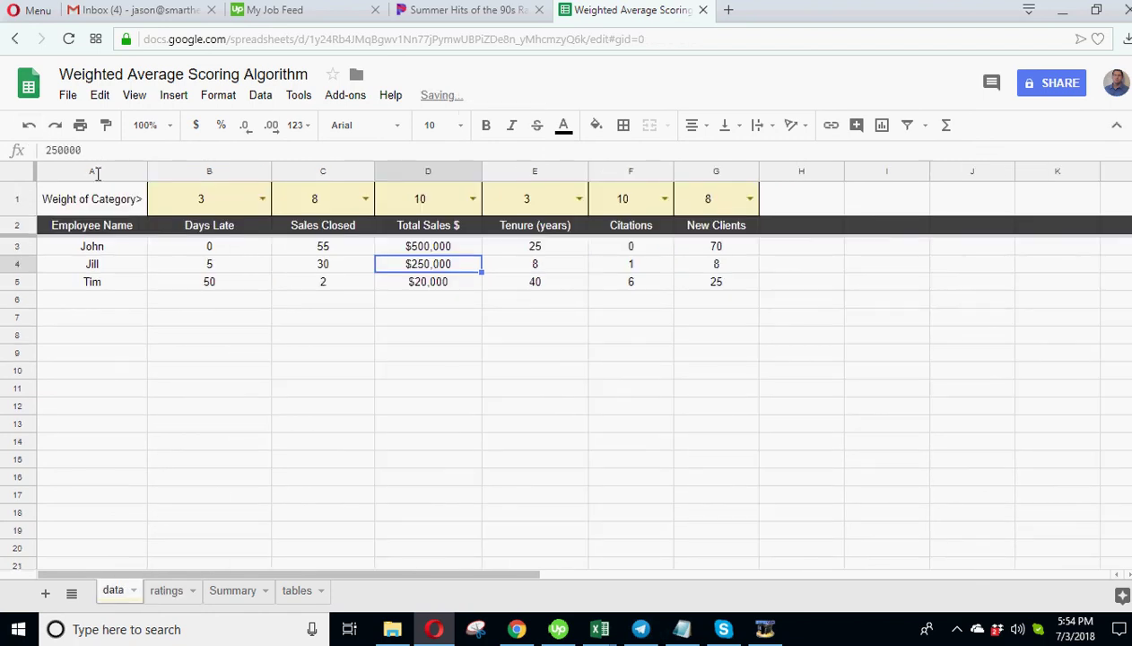
click(167, 592)
Step: Inspect the Total Sales, Days Late and Sales Closed ratings for John, Jill and Tim
click(366, 214)
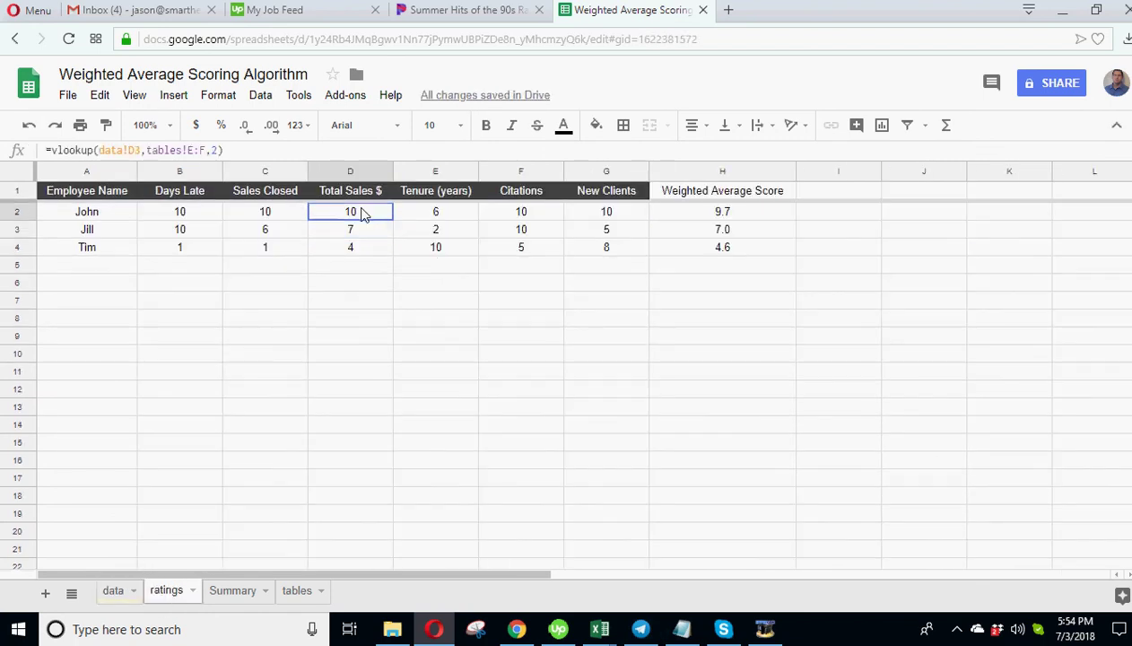
click(359, 235)
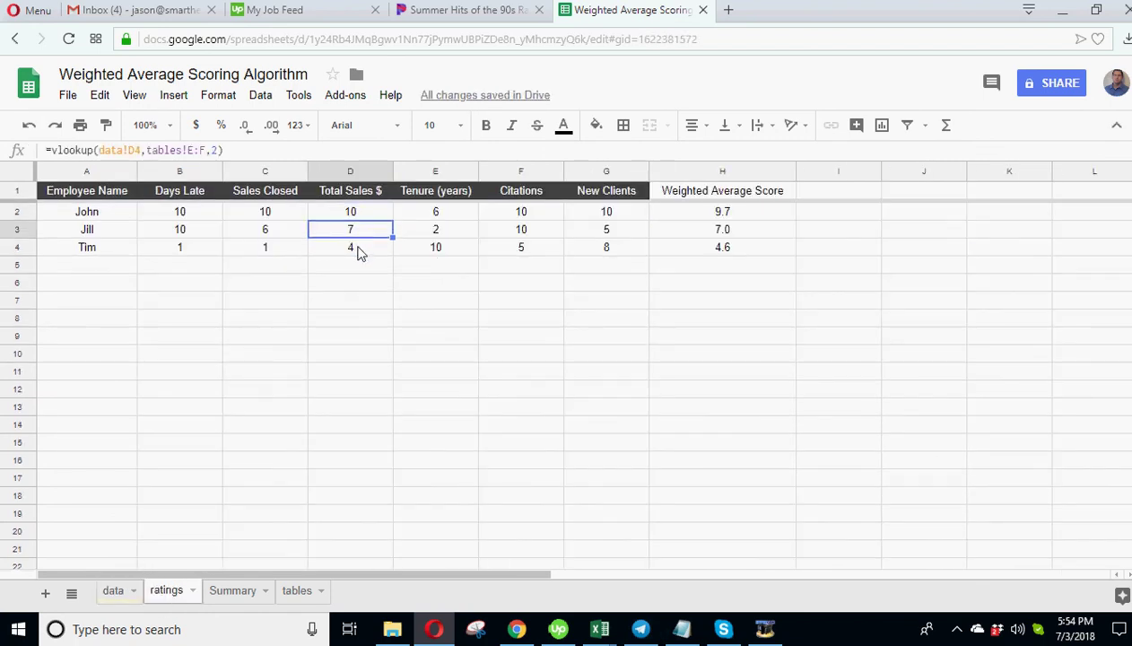
drag(186, 213, 192, 260)
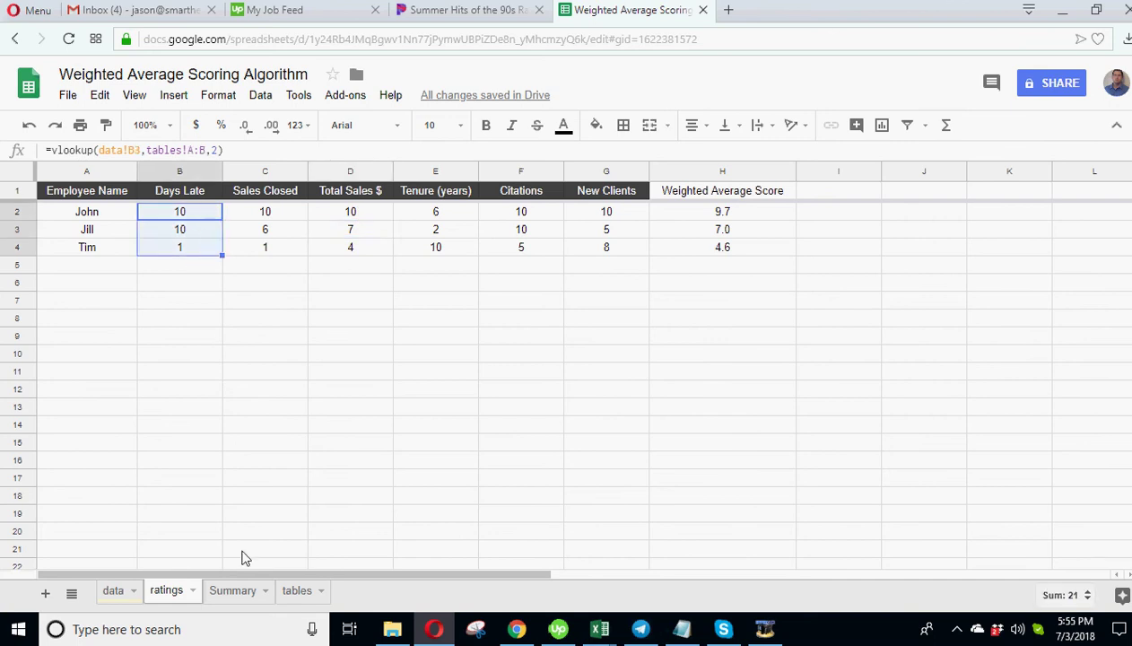
click(290, 442)
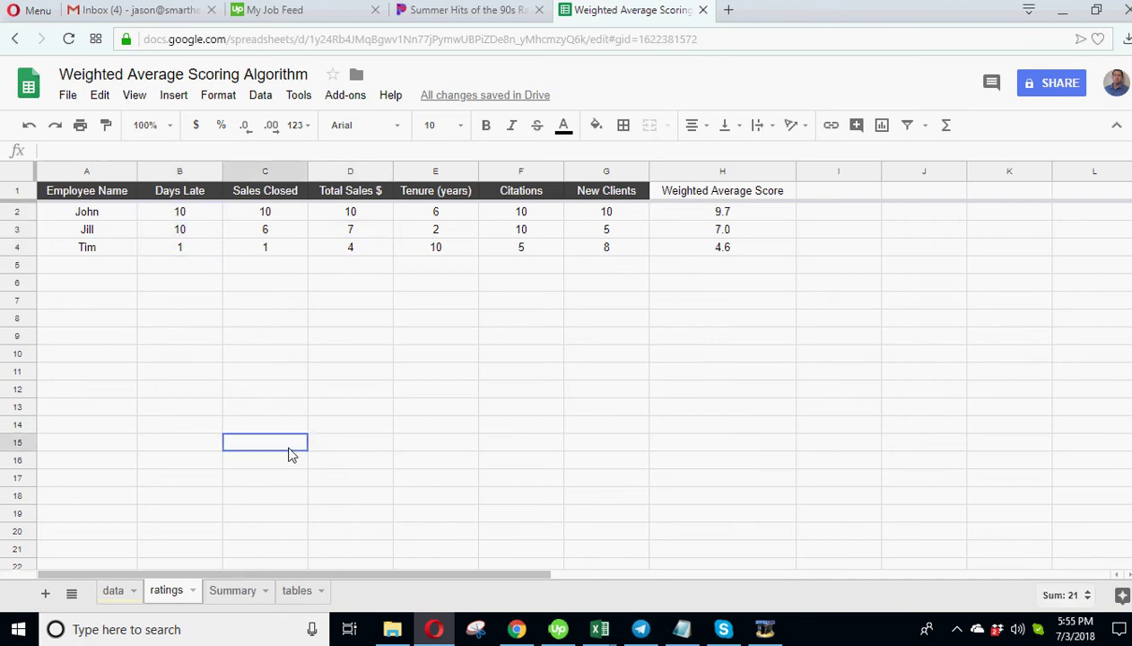
click(195, 217)
click(201, 236)
click(202, 252)
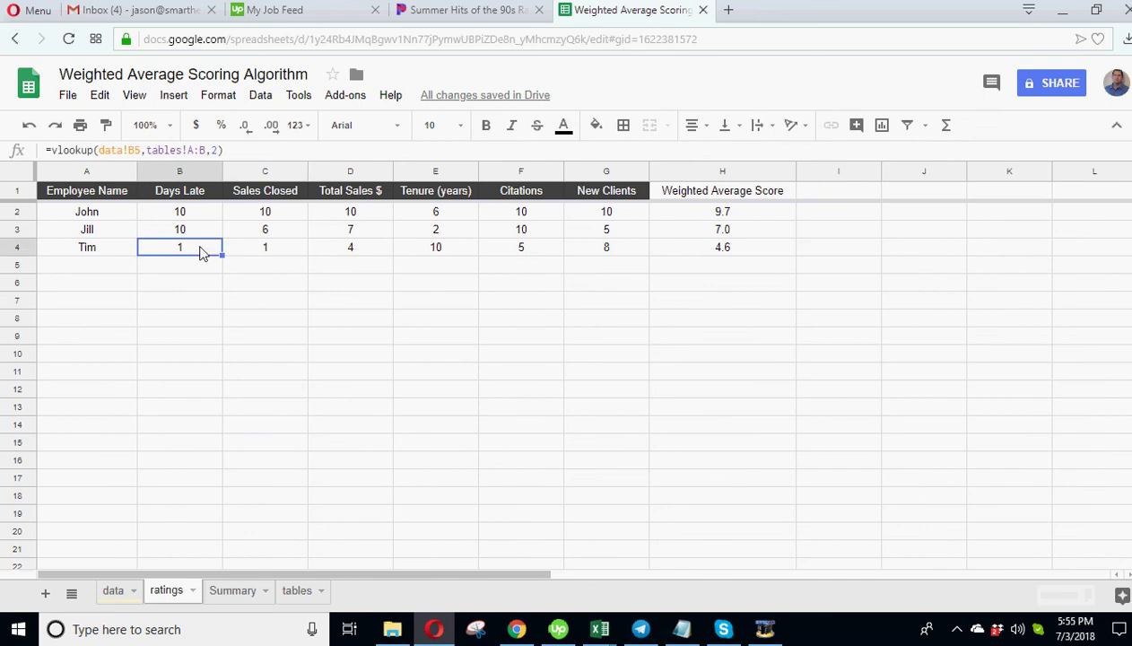
click(198, 215)
click(269, 215)
click(269, 235)
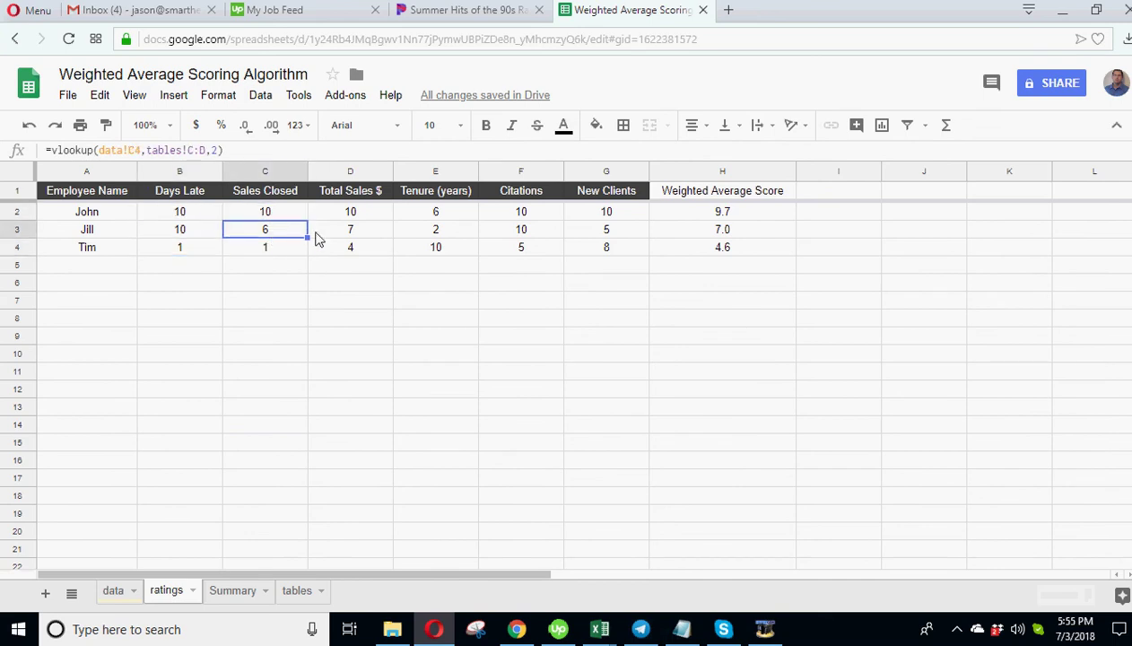
click(353, 235)
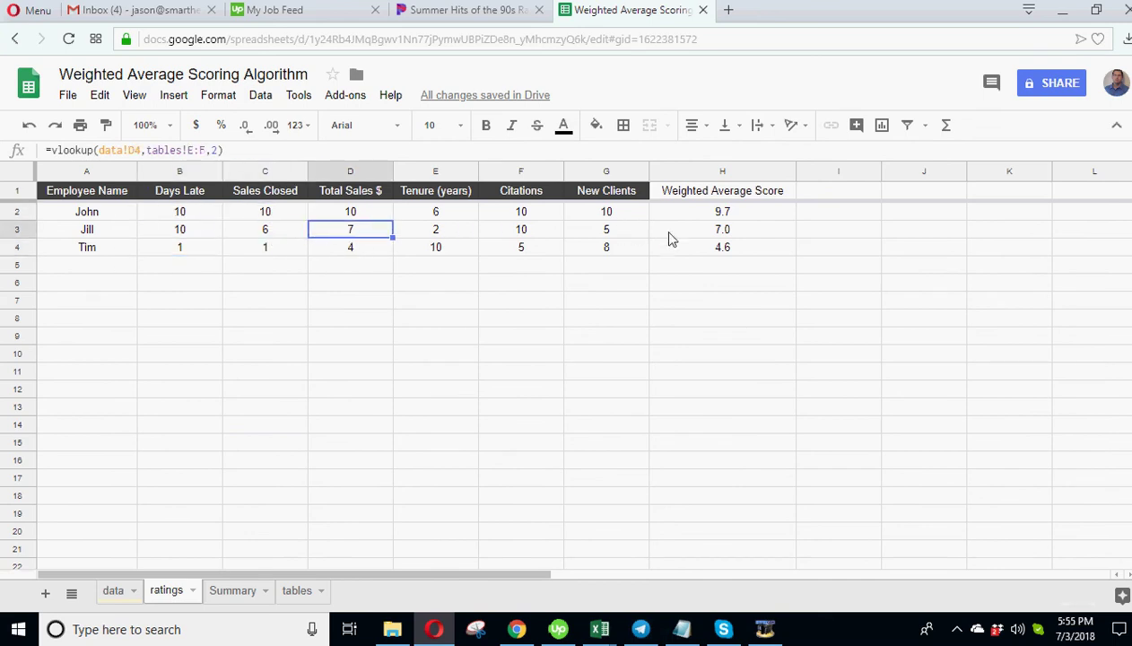
click(773, 199)
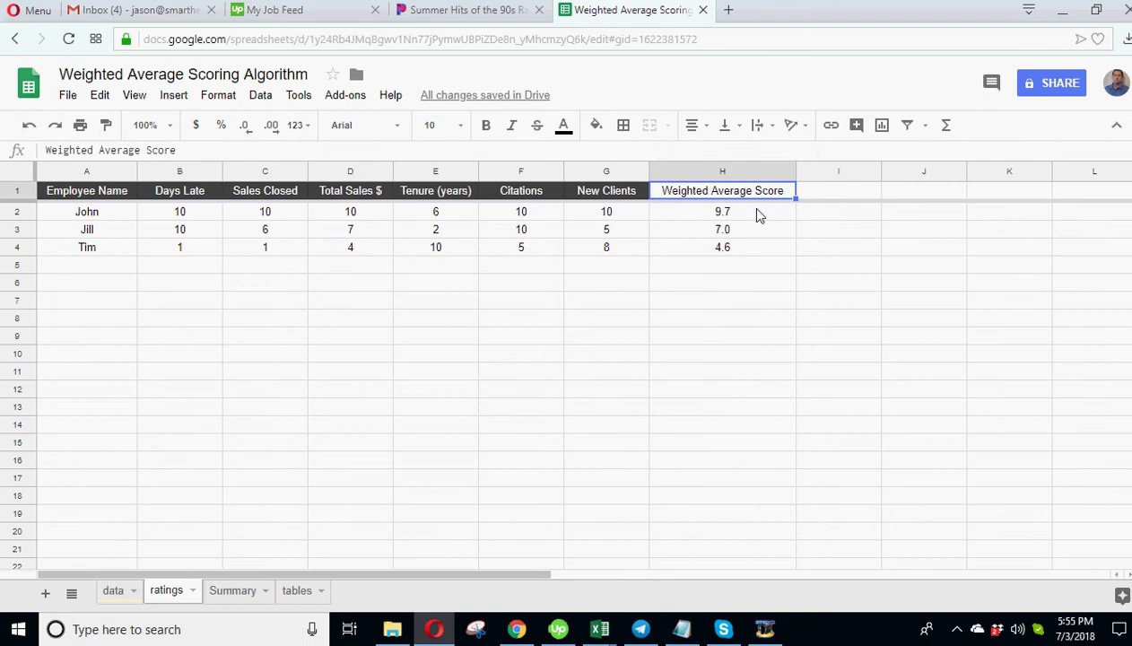
click(755, 220)
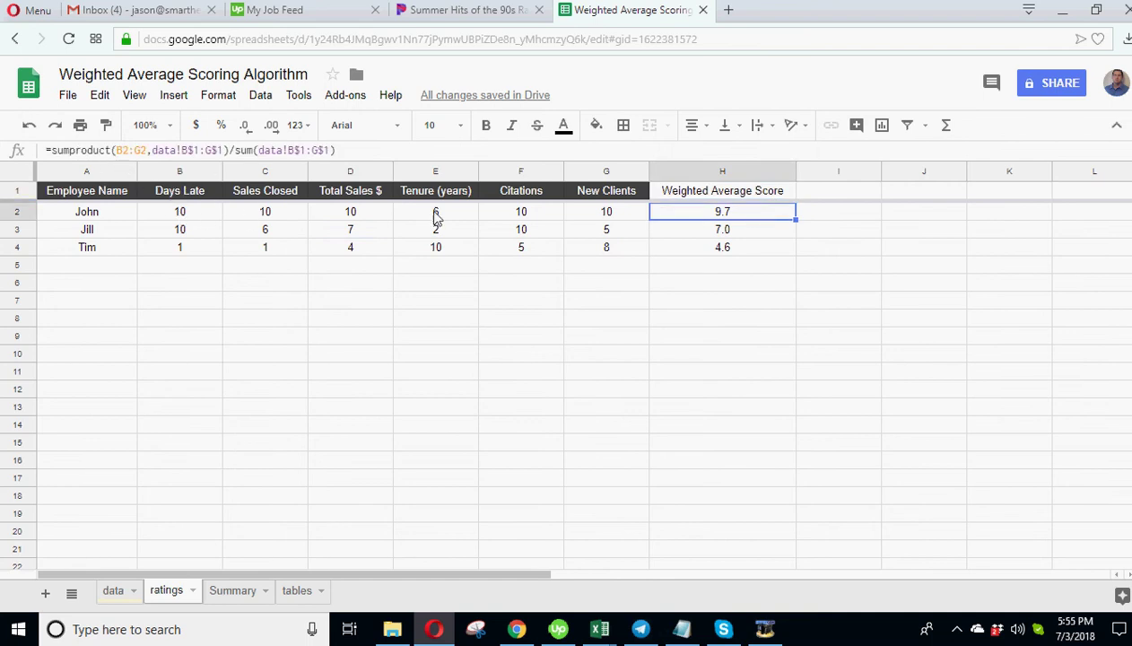
mouse_move(608, 220)
mouse_down()
mouse_move(191, 219)
mouse_move(602, 221)
mouse_up()
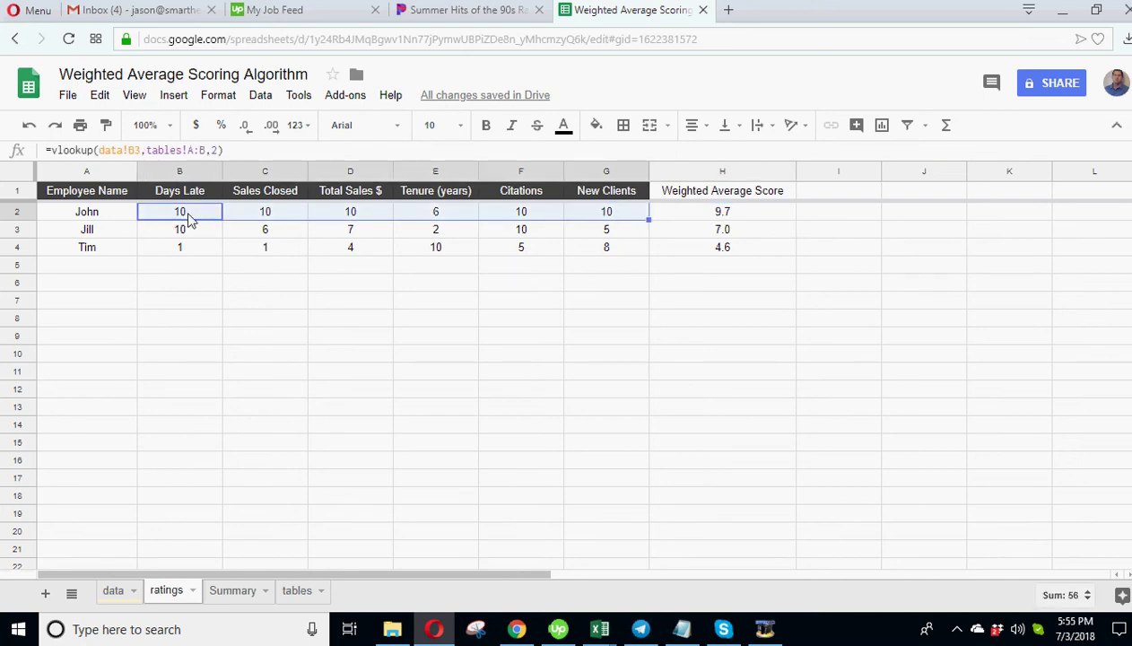
click(713, 218)
drag(606, 222, 209, 218)
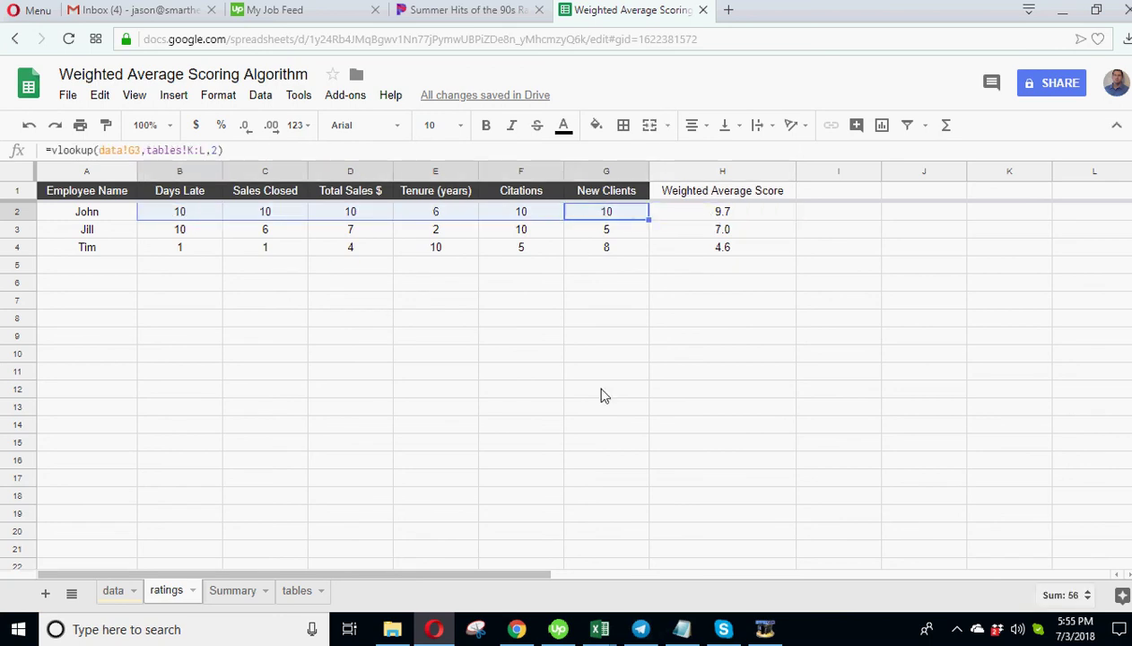
click(908, 389)
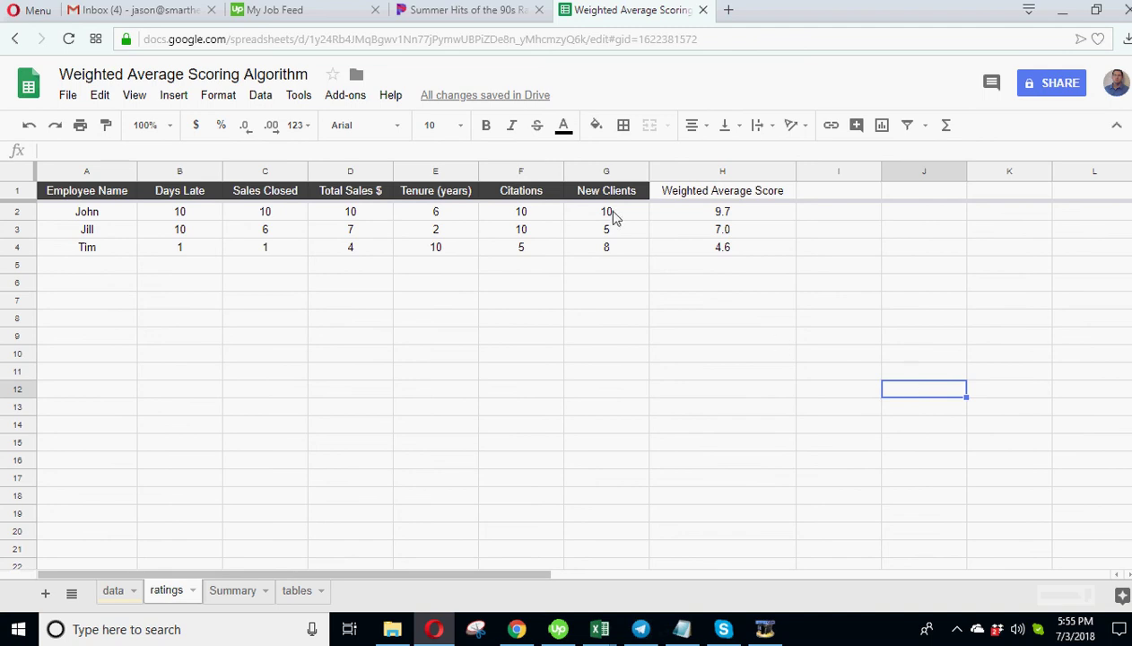
drag(609, 220, 216, 220)
click(346, 220)
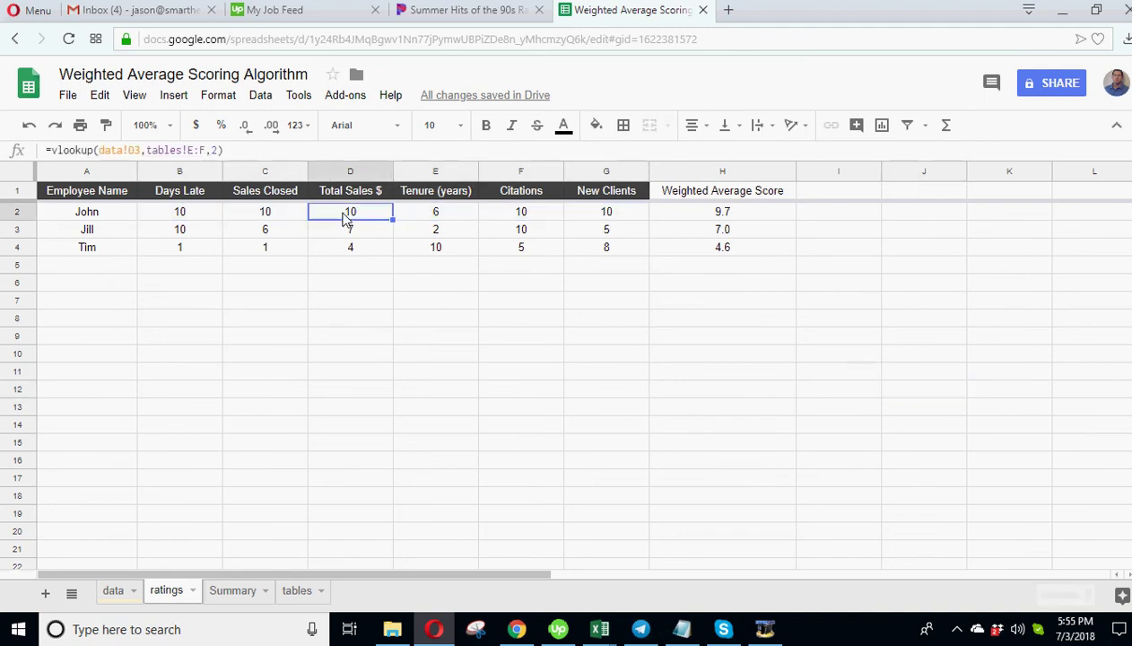
click(268, 219)
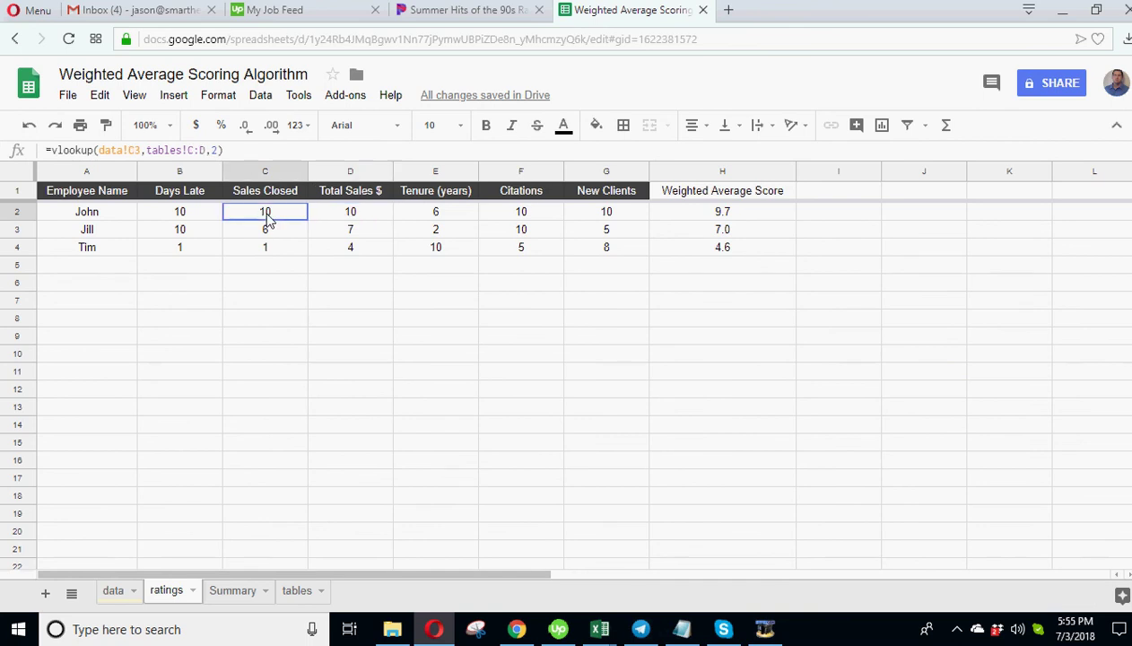
click(352, 219)
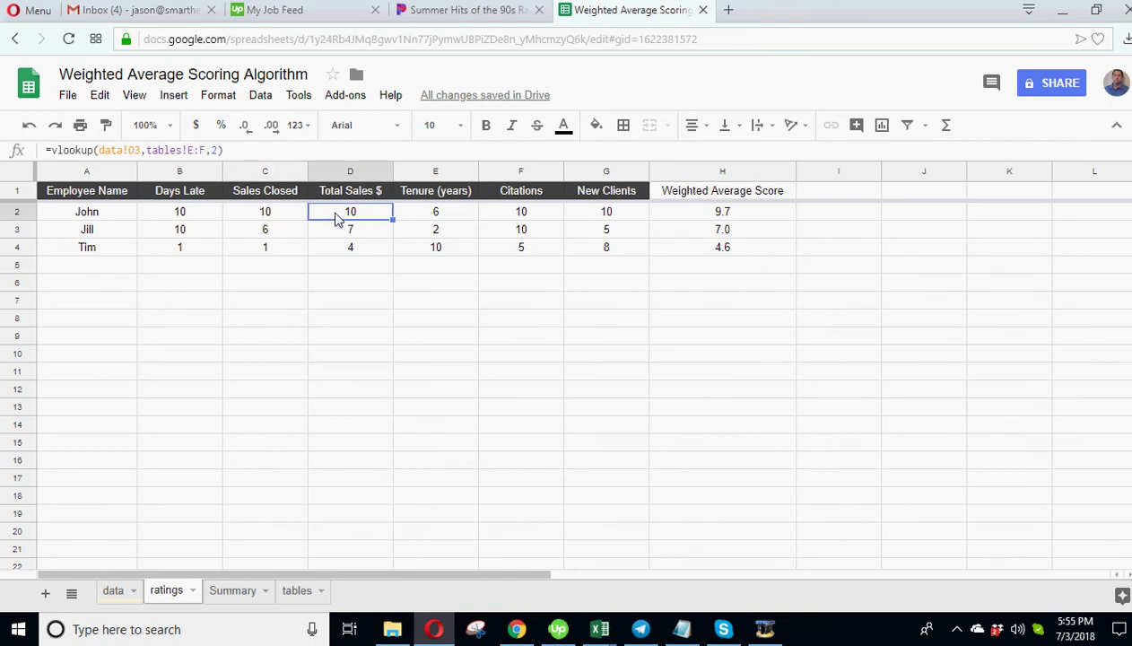
click(278, 219)
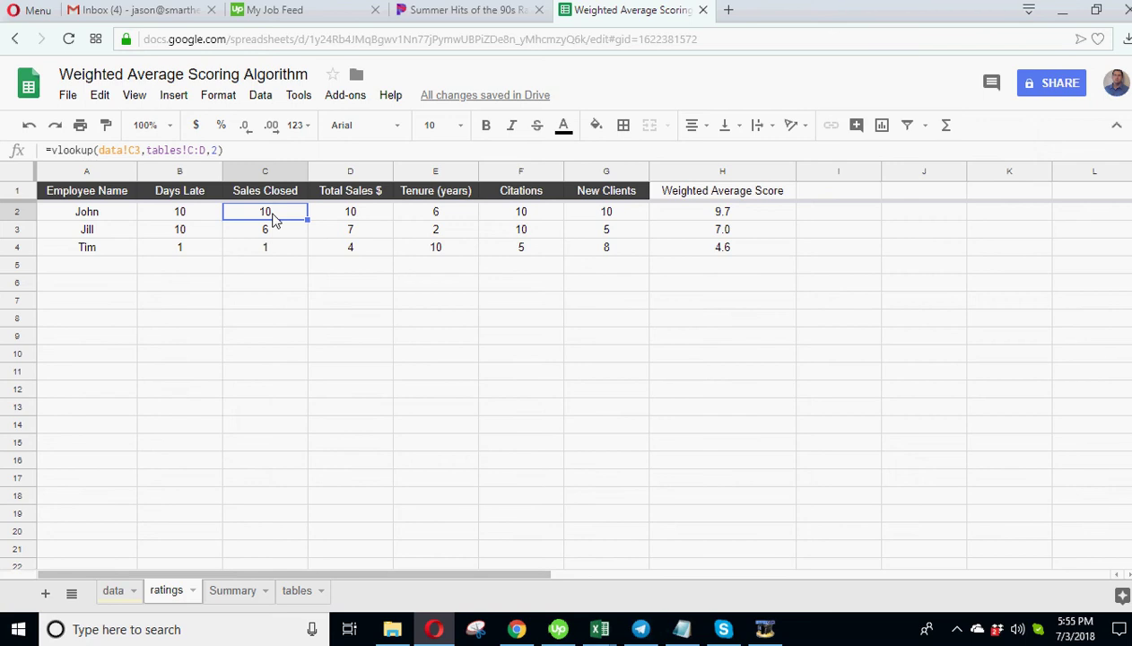
click(731, 219)
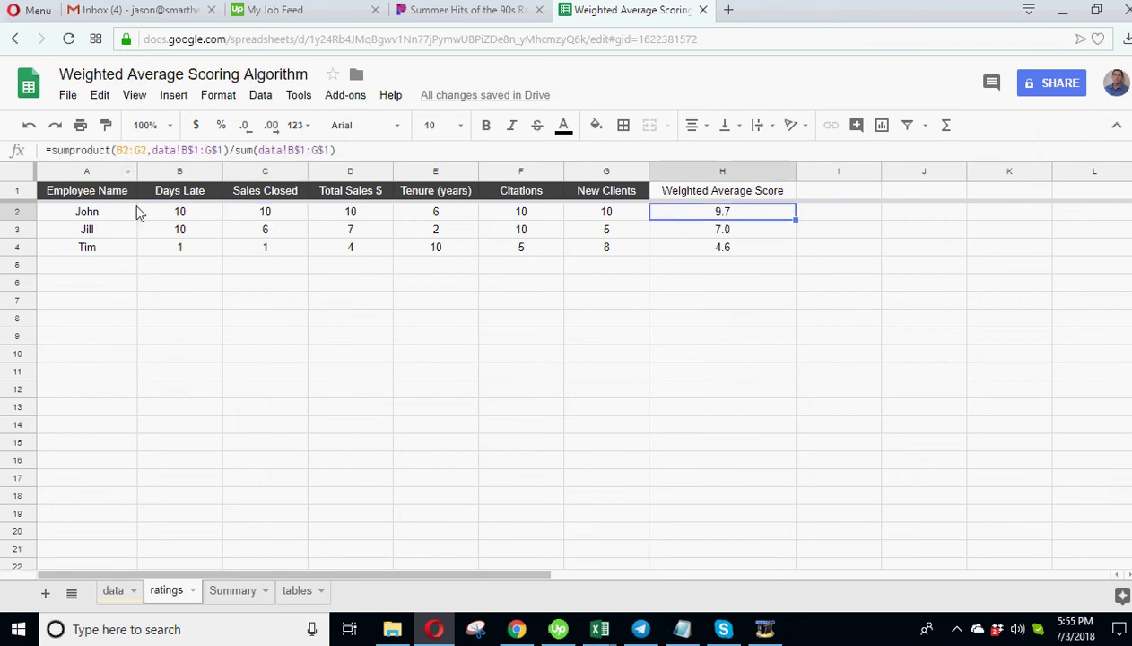
drag(173, 217, 601, 212)
click(655, 218)
click(119, 591)
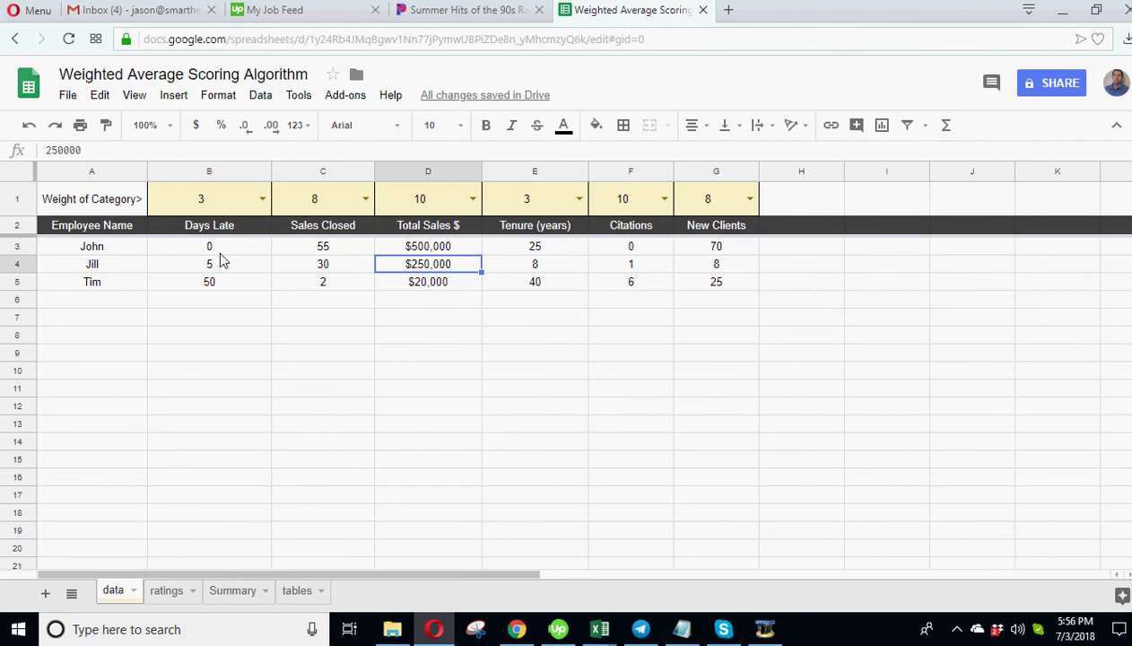
click(168, 592)
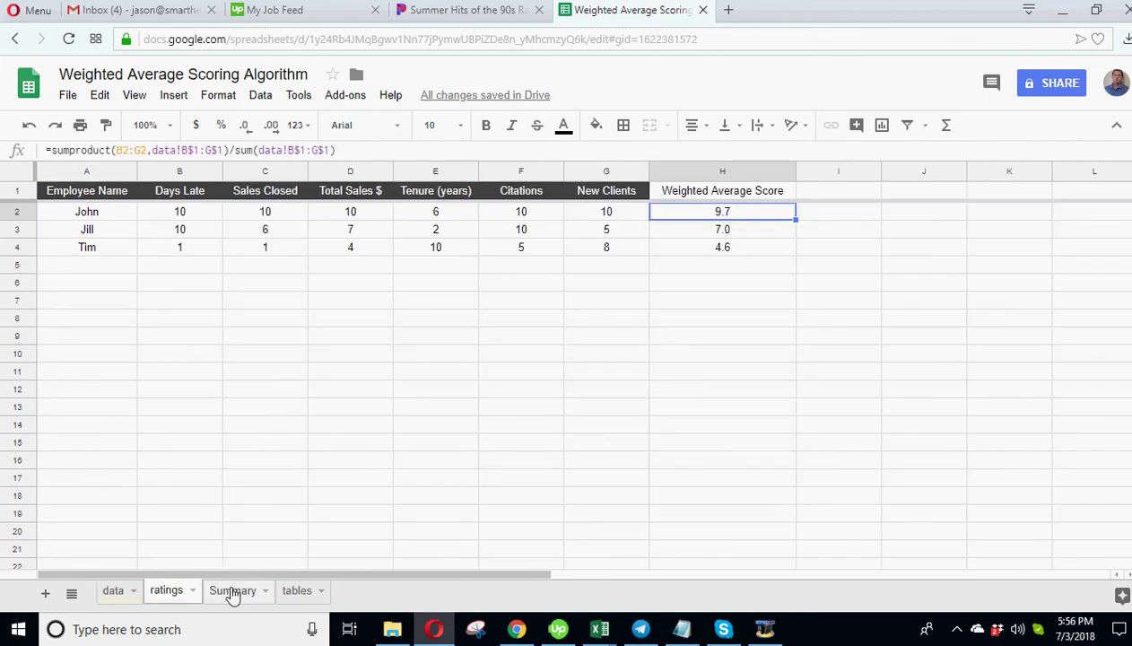
click(113, 590)
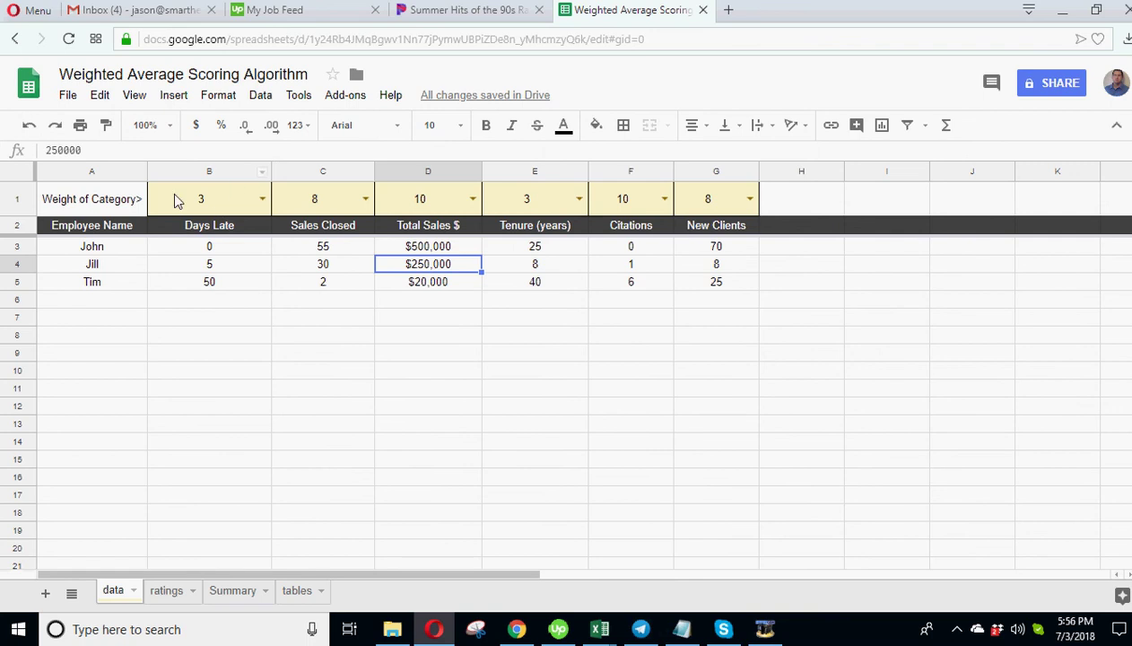
drag(188, 210, 226, 206)
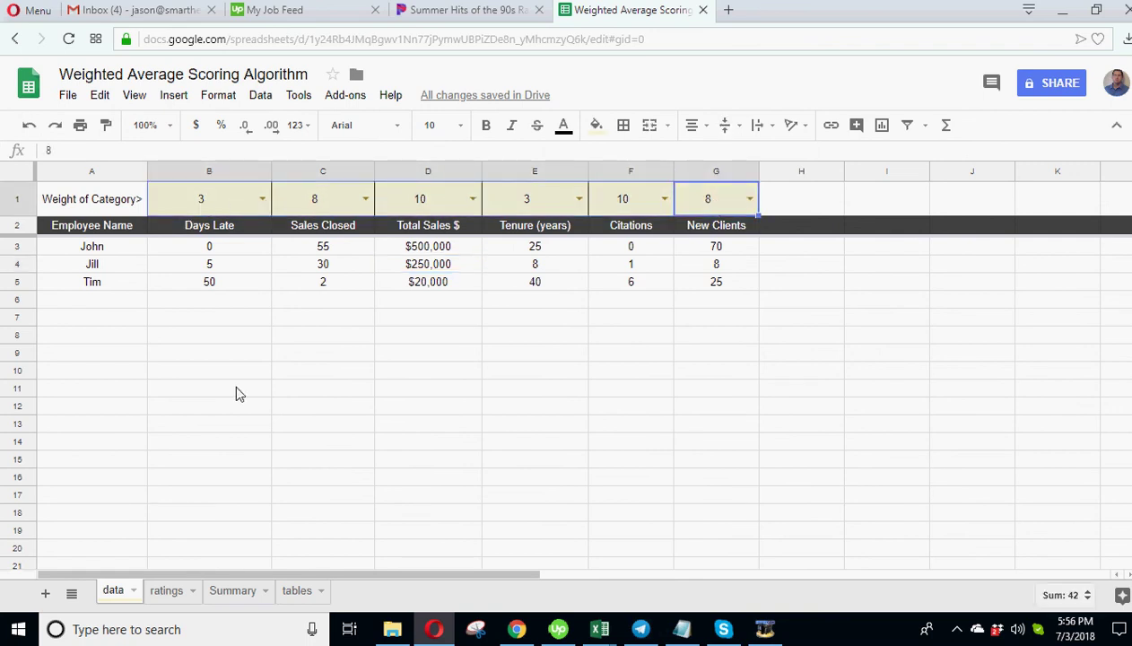
click(167, 591)
drag(197, 219, 606, 212)
click(114, 590)
drag(213, 197, 690, 209)
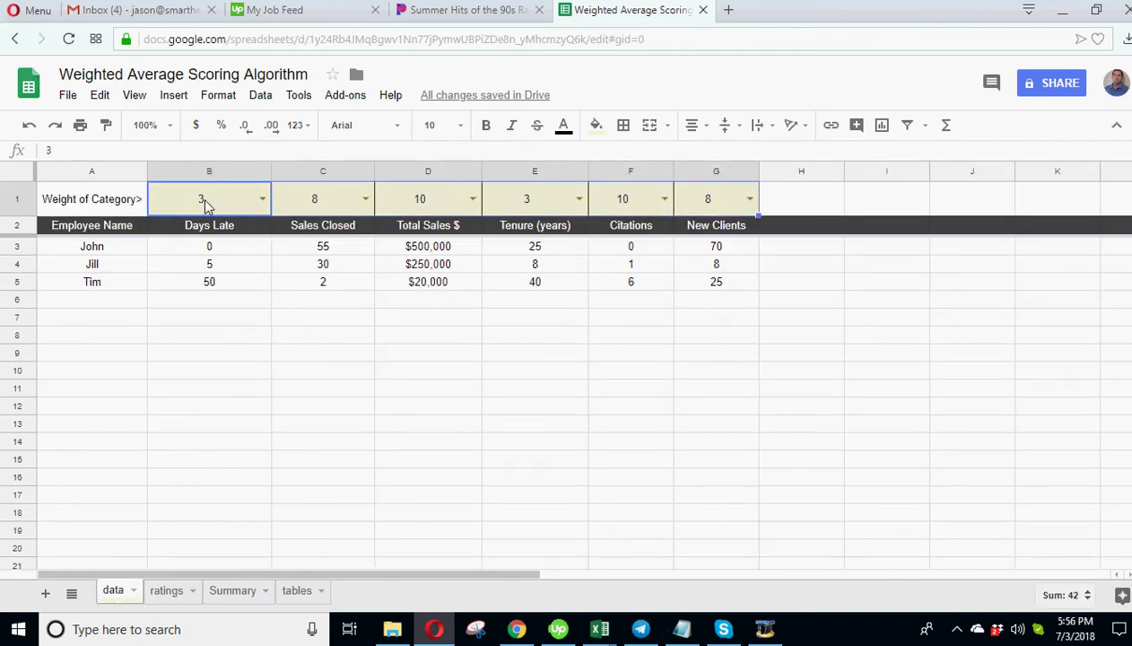
drag(201, 198, 686, 201)
drag(207, 198, 689, 215)
click(169, 590)
click(717, 216)
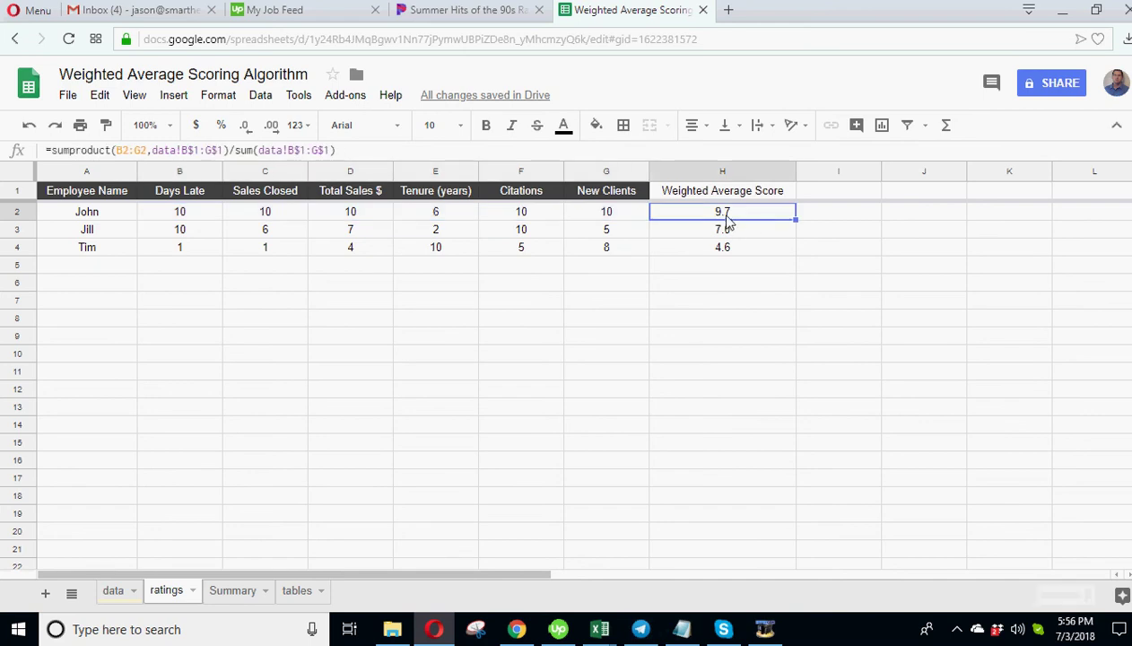
Step: Check the top Days Late score of 10, then inspect John's and Jill's weighted average formulas
click(728, 230)
click(730, 244)
click(731, 212)
click(301, 587)
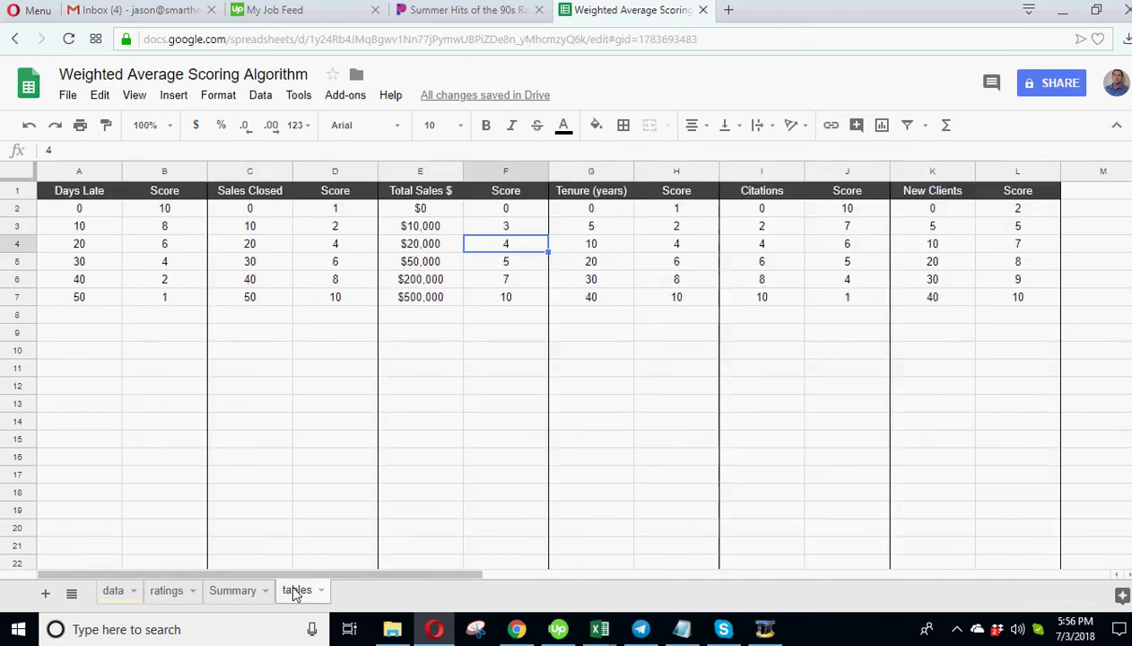
click(175, 209)
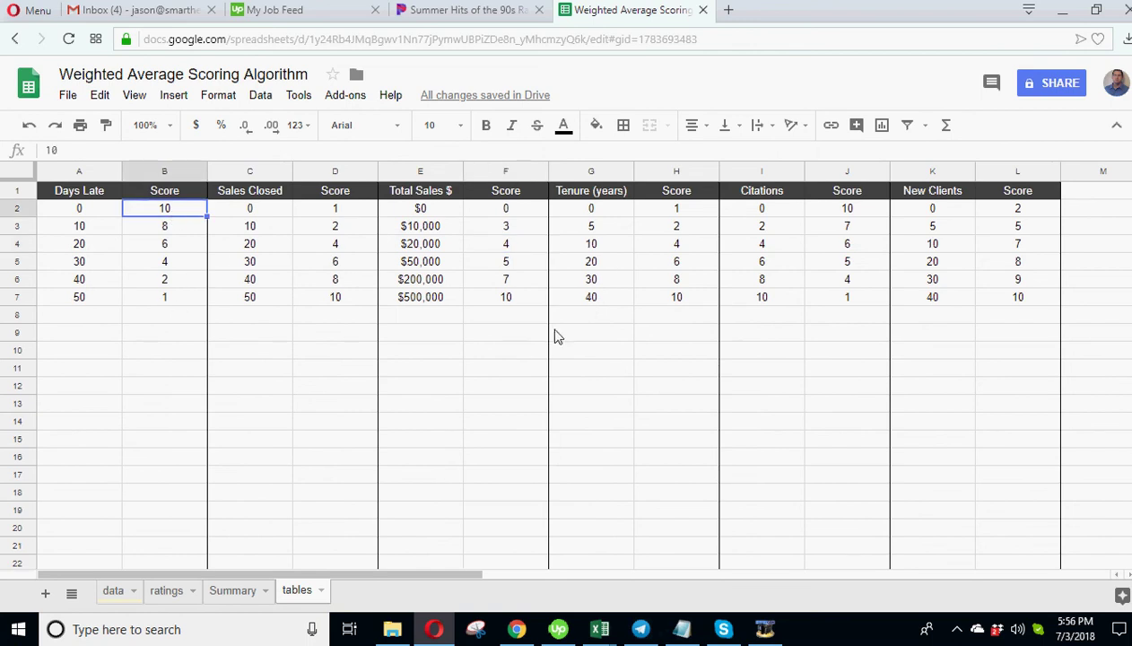
click(184, 592)
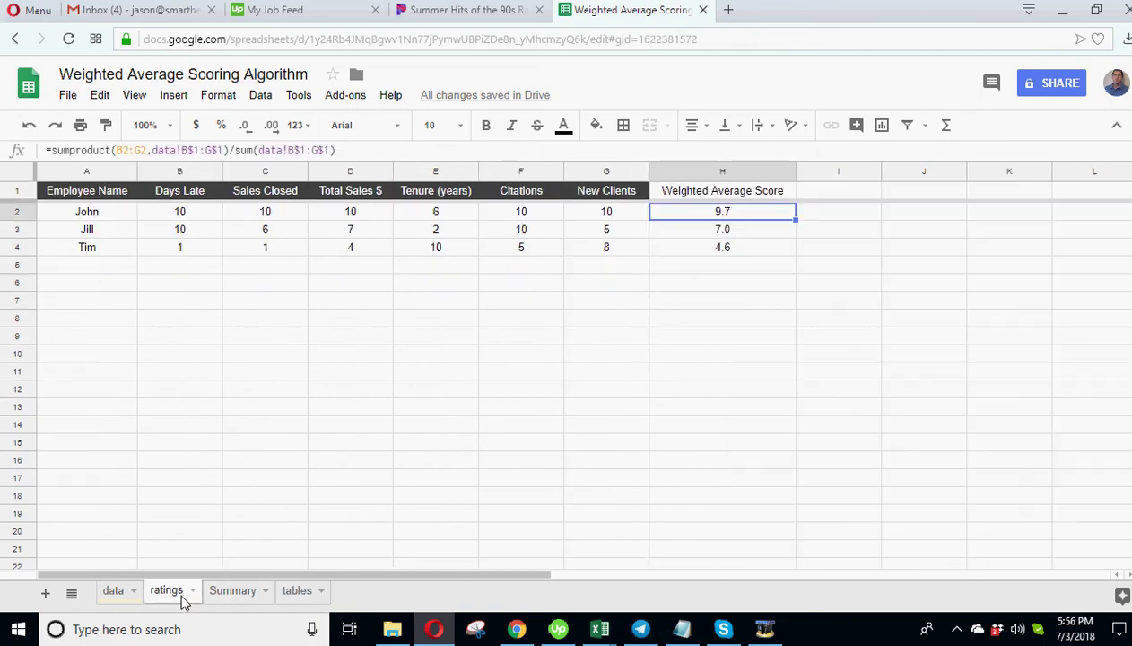
click(732, 227)
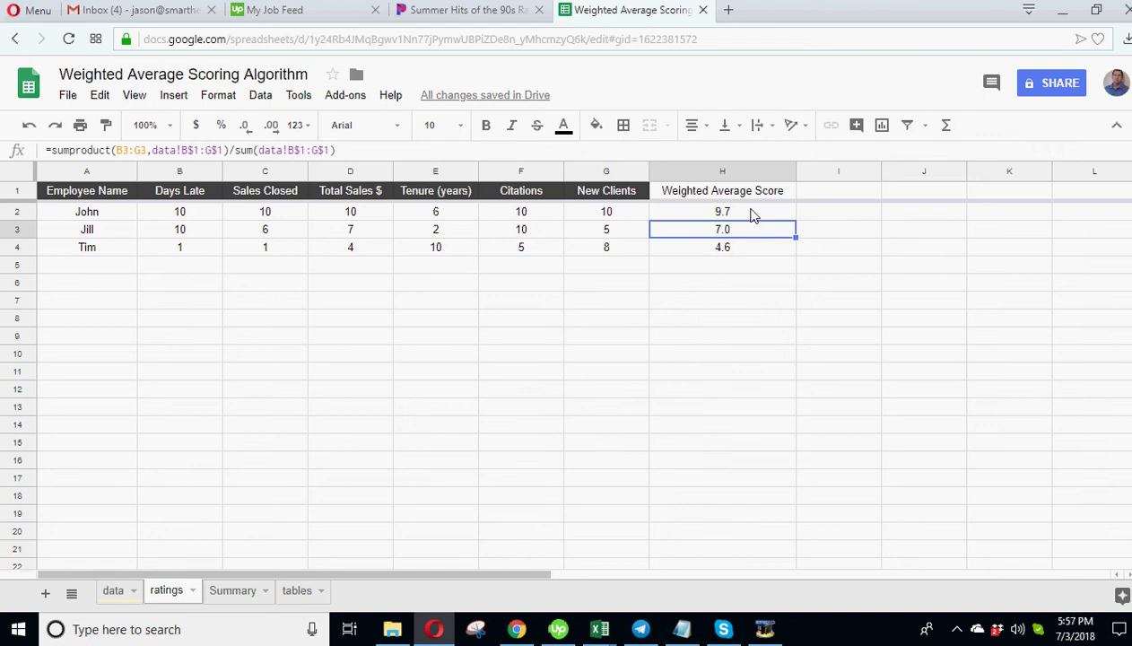
click(740, 215)
click(736, 233)
Step: Highlight the Sales Closed and Days Late score columns, then review Tim's and all weighted average scores
click(299, 592)
drag(340, 213, 339, 300)
click(337, 215)
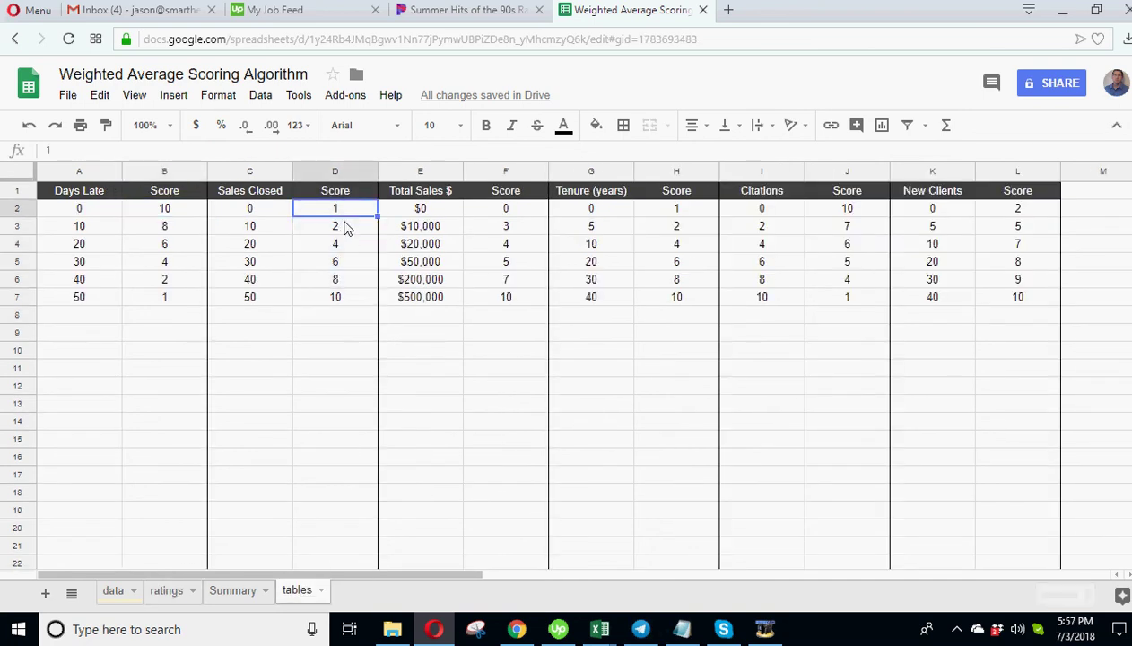
drag(183, 214, 182, 341)
drag(180, 215, 179, 296)
click(173, 213)
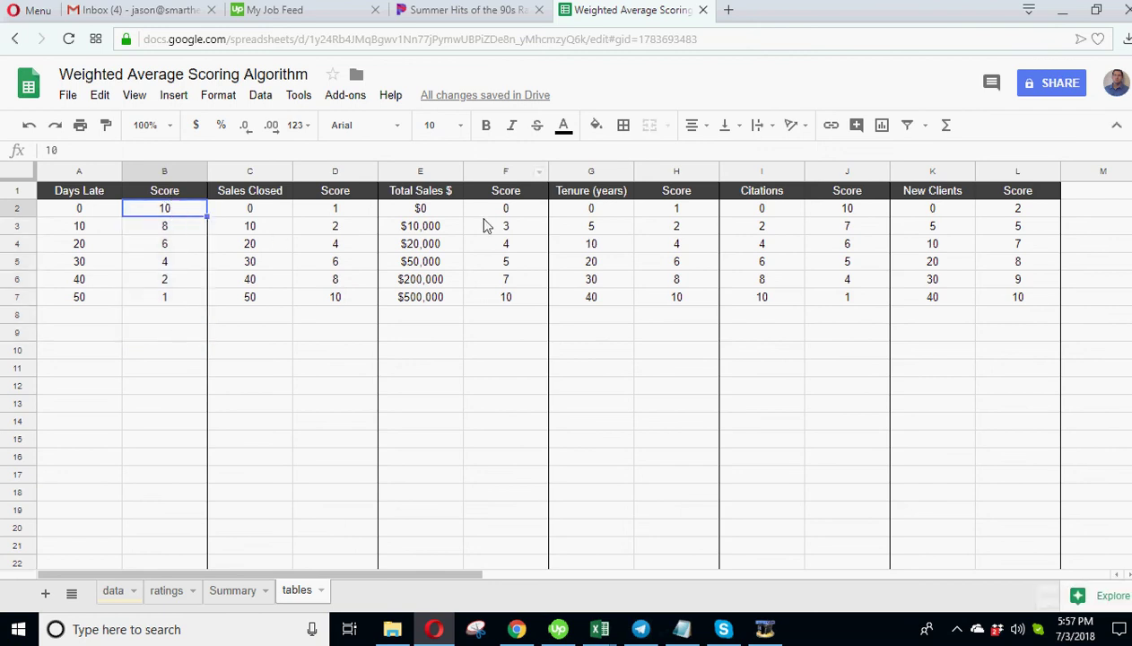
click(164, 591)
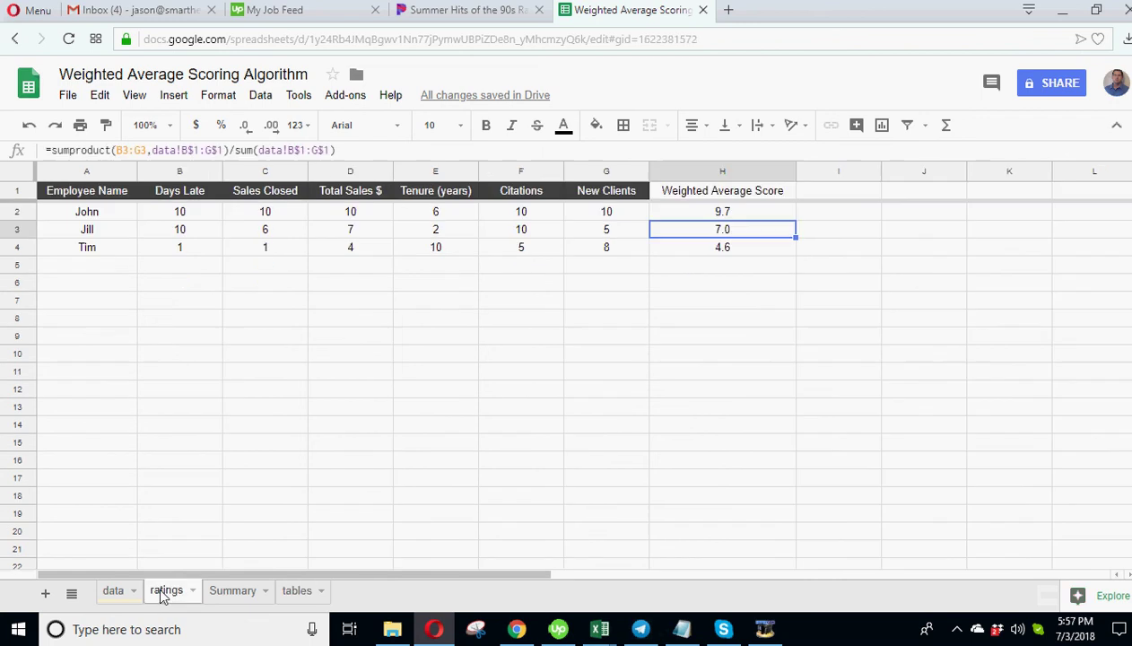
click(708, 388)
click(715, 255)
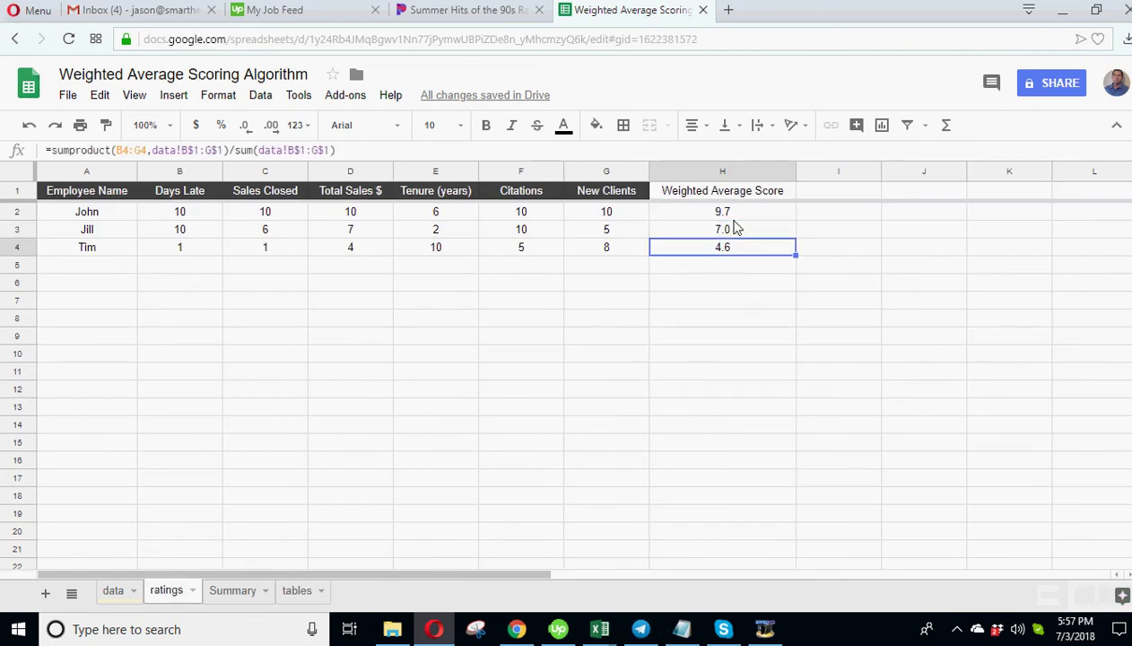
click(734, 215)
click(725, 232)
click(720, 248)
click(233, 592)
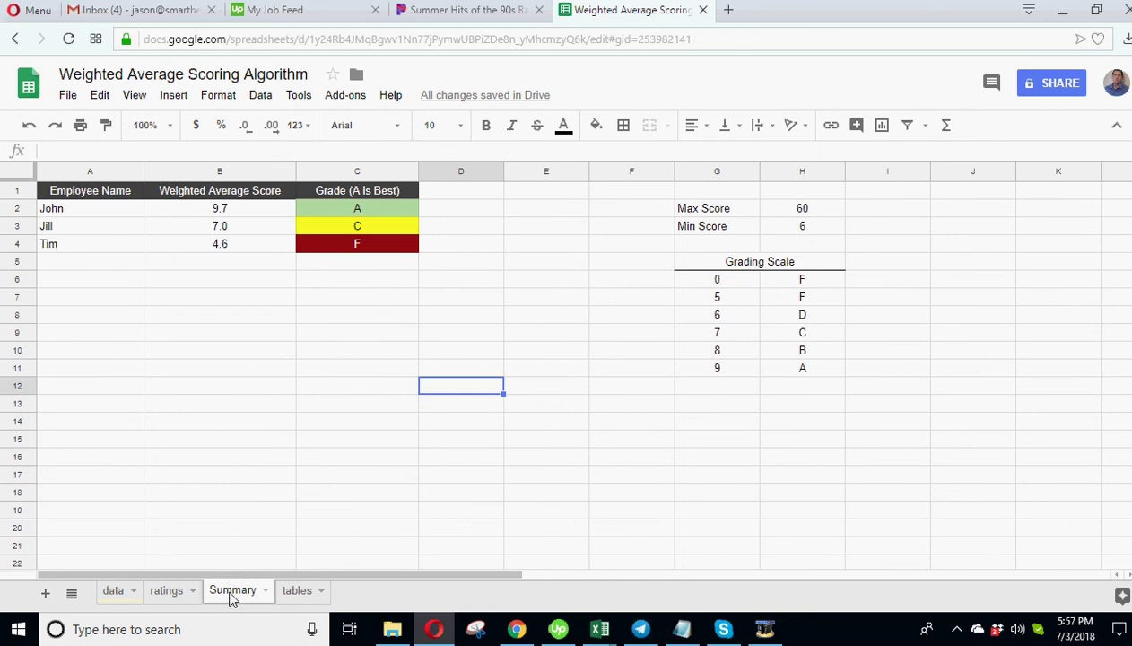
click(721, 283)
click(720, 303)
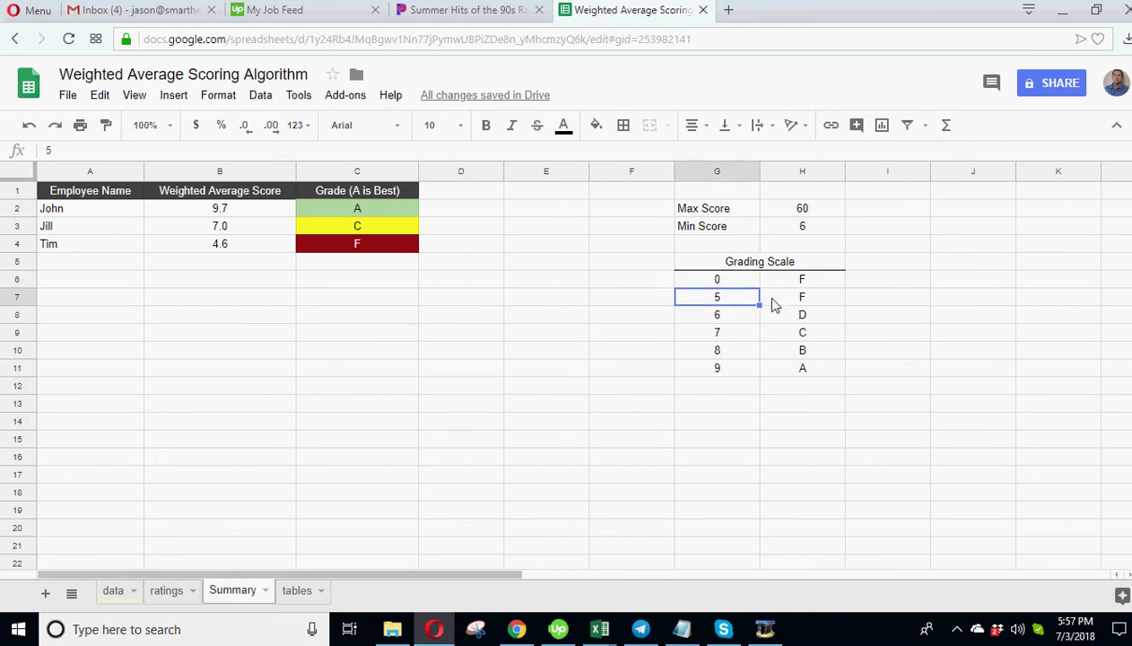
click(727, 318)
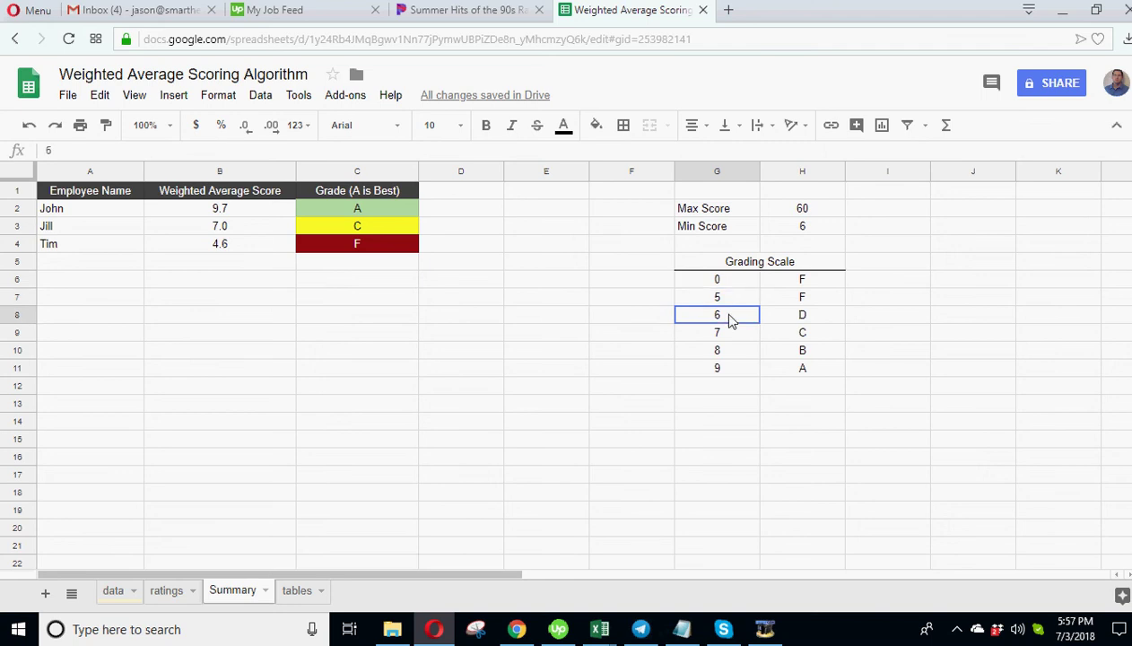
click(783, 296)
click(733, 315)
click(723, 332)
click(787, 318)
click(731, 350)
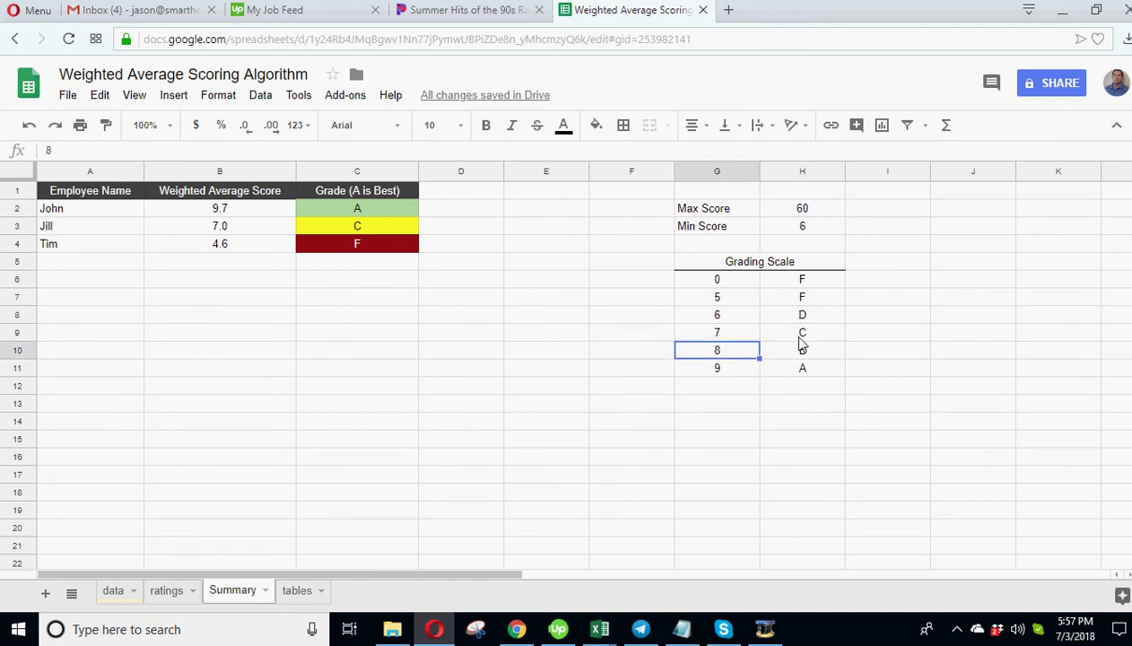
click(791, 339)
click(725, 369)
click(801, 355)
click(718, 372)
click(796, 374)
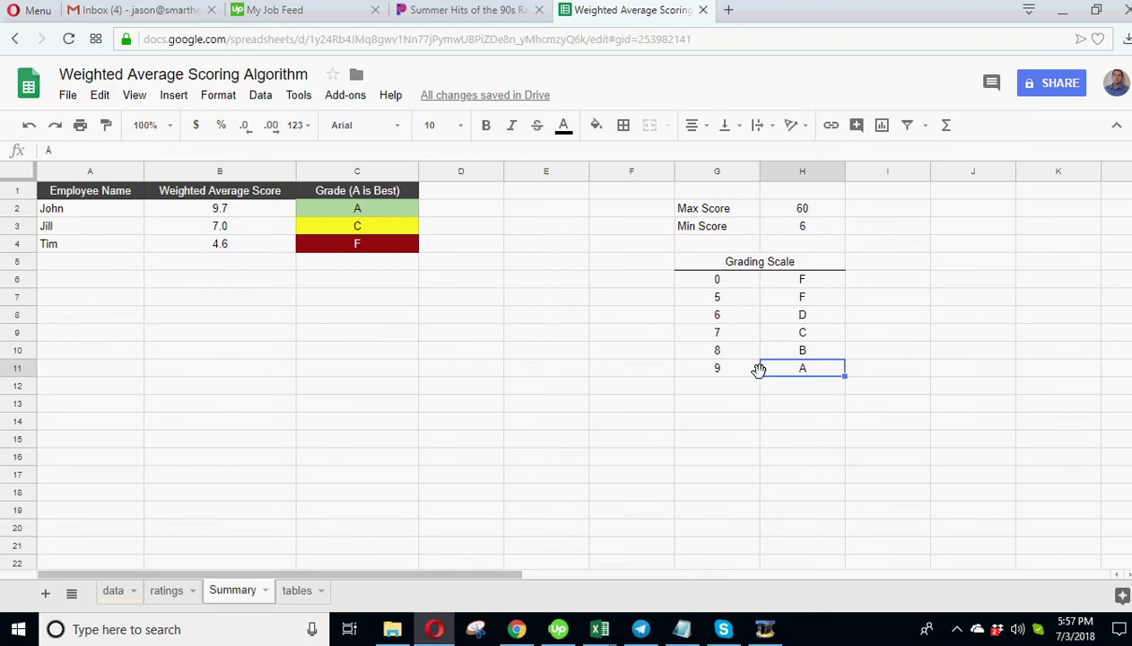
click(361, 210)
click(361, 228)
click(364, 247)
click(365, 282)
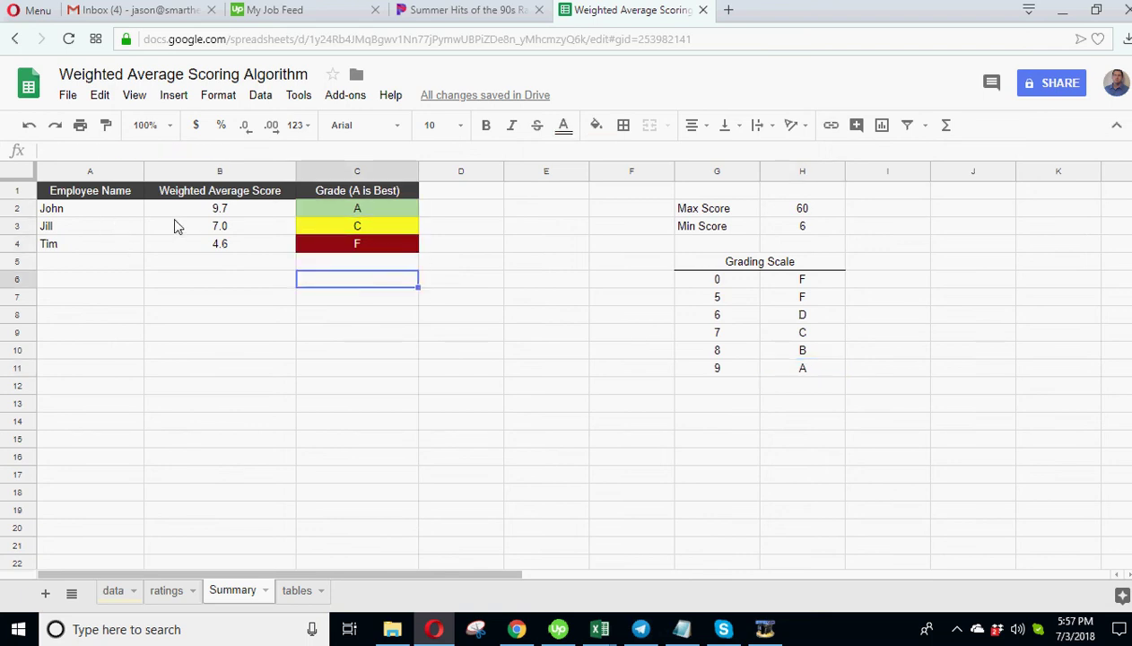
click(216, 226)
click(232, 248)
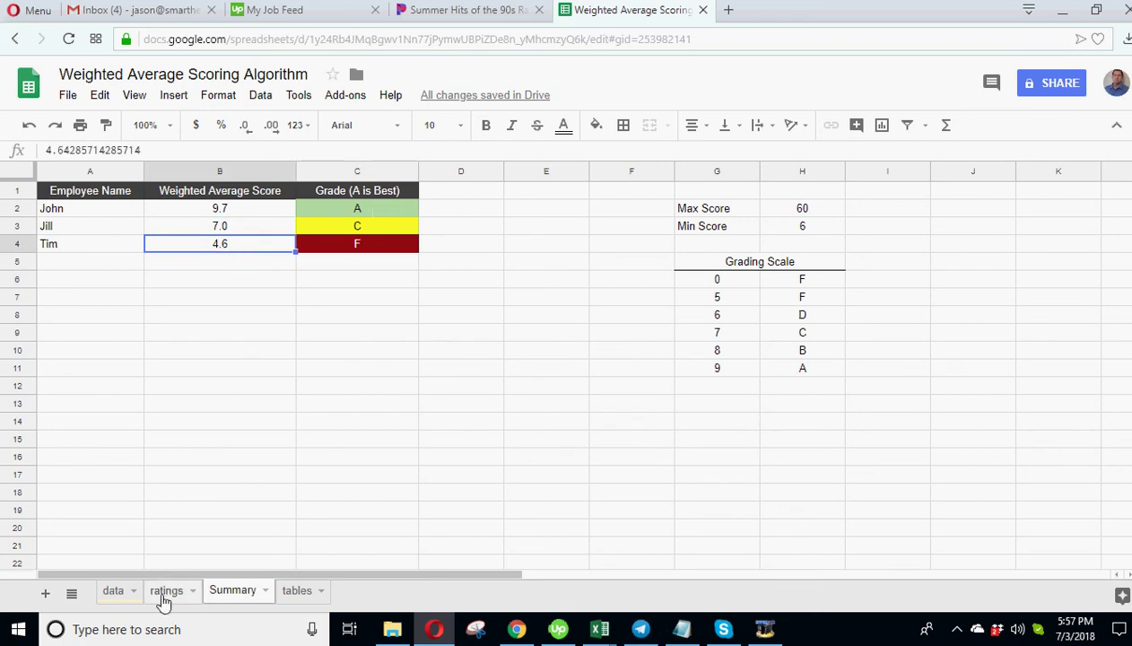
Step: Highlight the category weights, the Days Late and Sales Closed score columns, and the employees' ratings
click(113, 590)
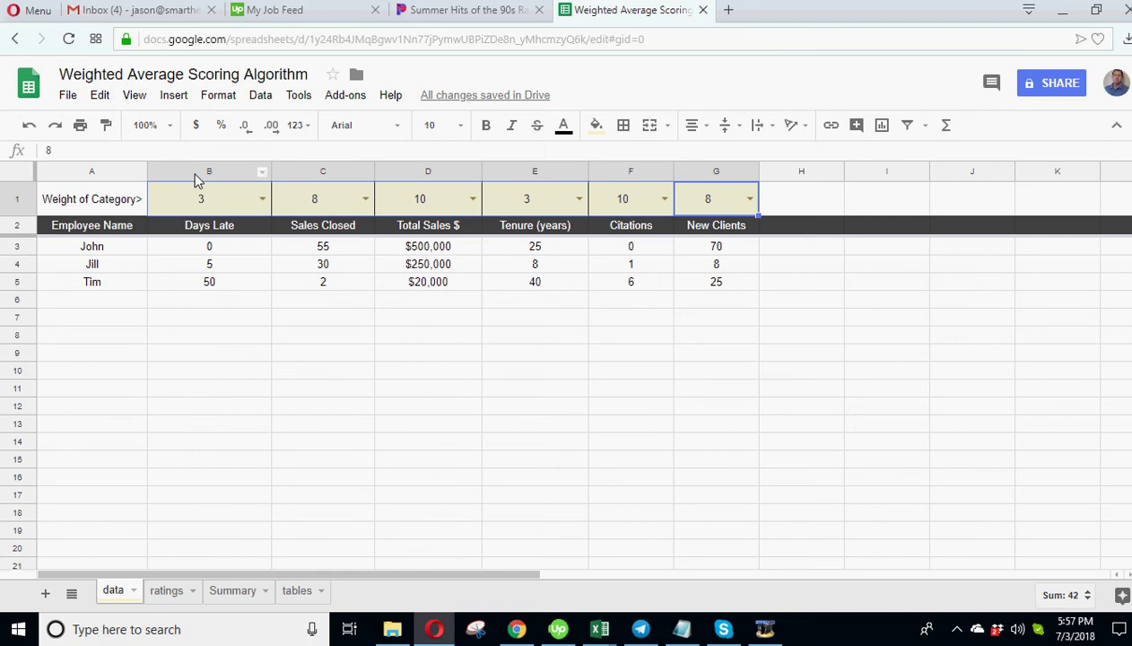
drag(179, 195, 217, 209)
click(295, 594)
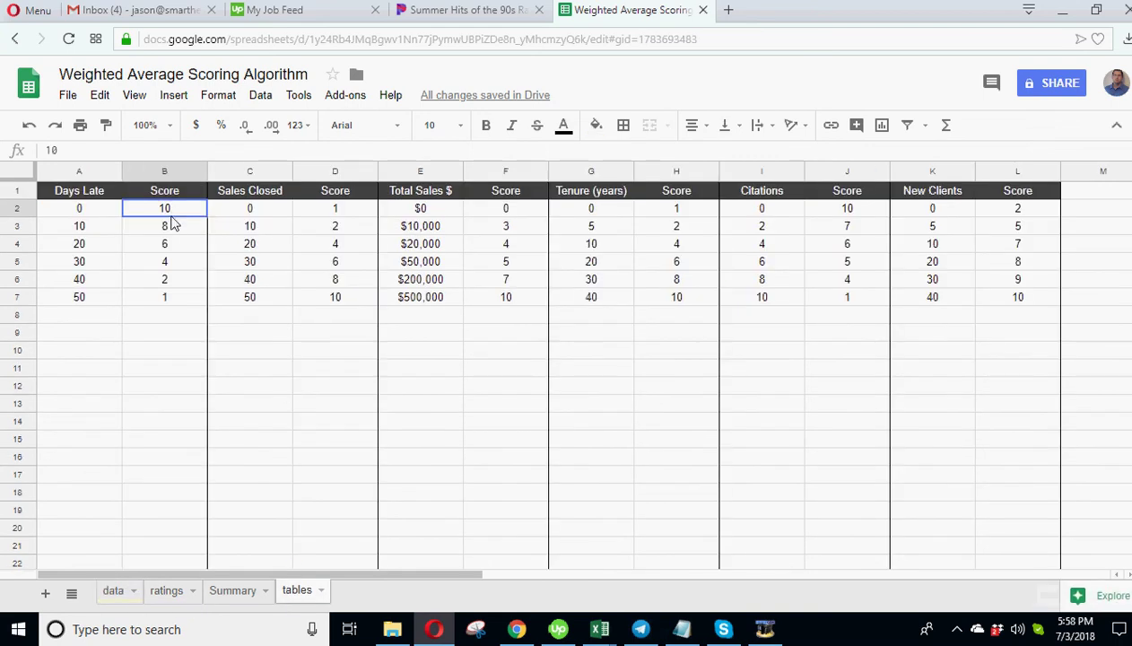
drag(170, 211, 169, 309)
drag(328, 212, 332, 279)
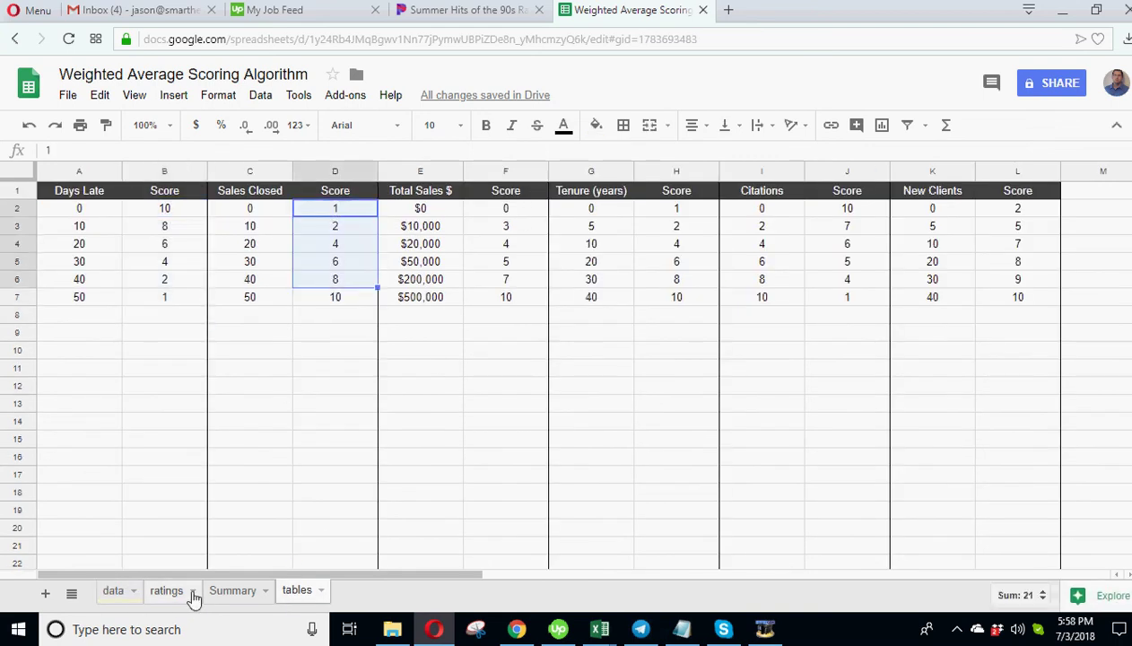
click(164, 590)
drag(173, 215, 523, 260)
click(196, 214)
Step: Inspect the Sales Closed, New Clients and weighted average formulas against the six category weights
click(260, 232)
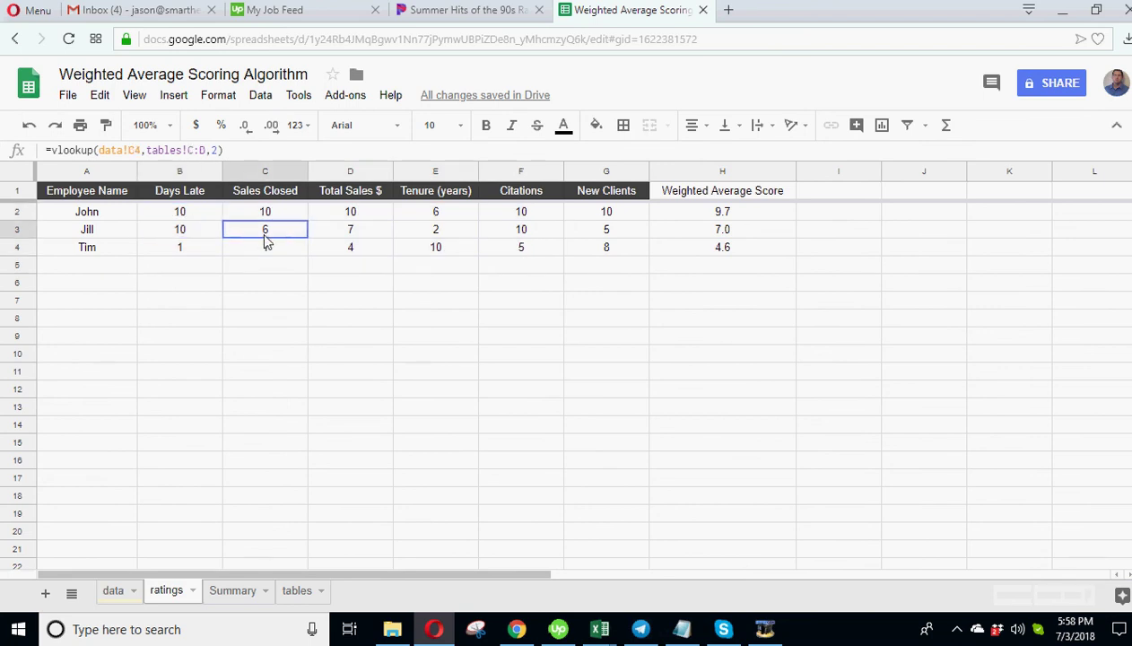
click(278, 213)
click(696, 213)
shift+click(698, 248)
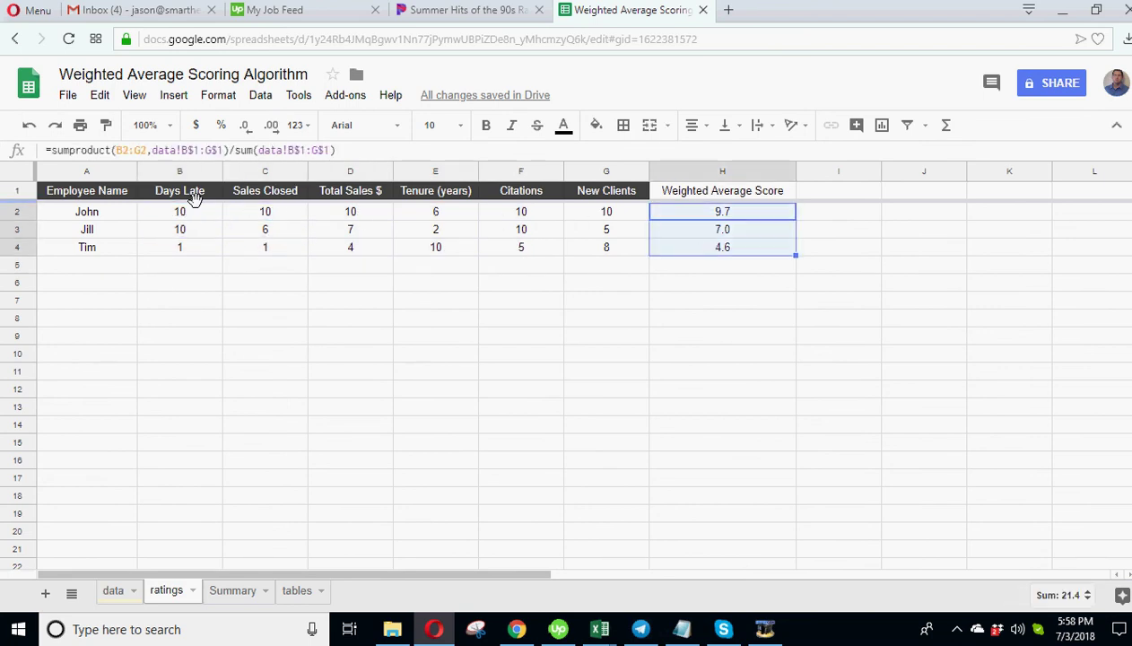
drag(183, 214, 652, 221)
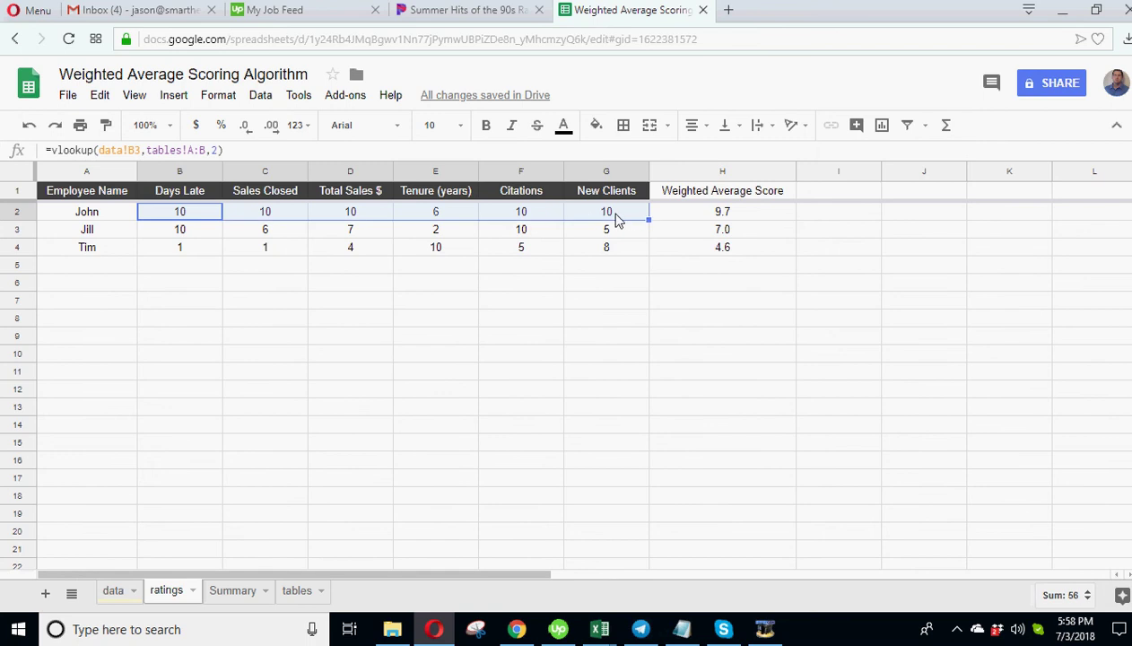
click(614, 222)
click(112, 590)
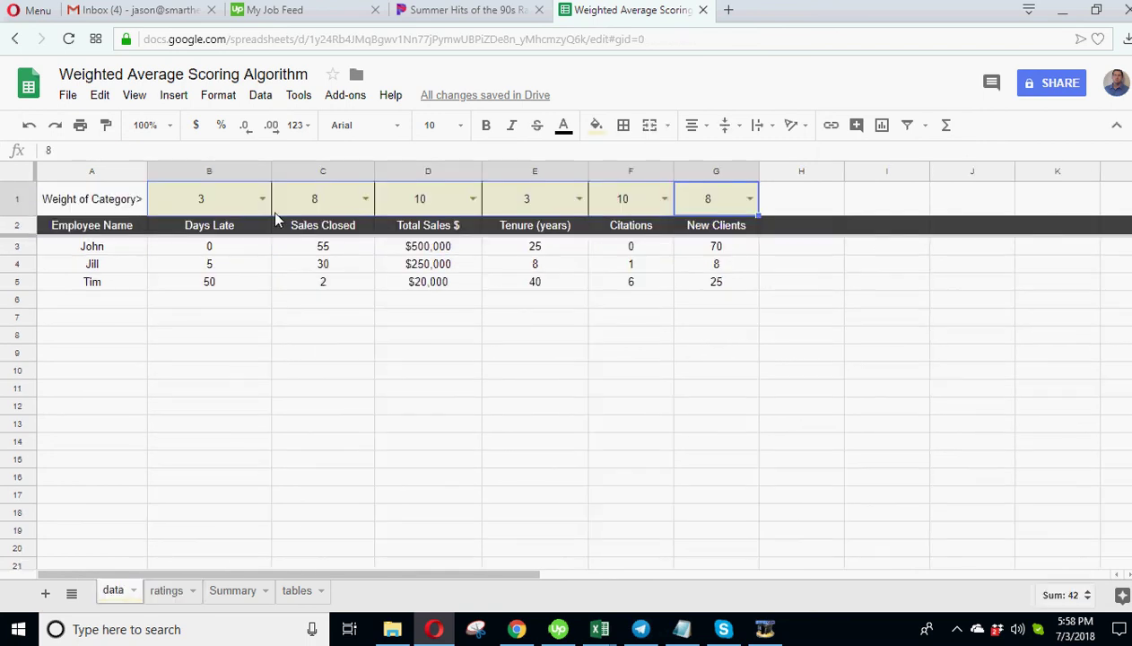
drag(203, 199, 718, 199)
click(166, 591)
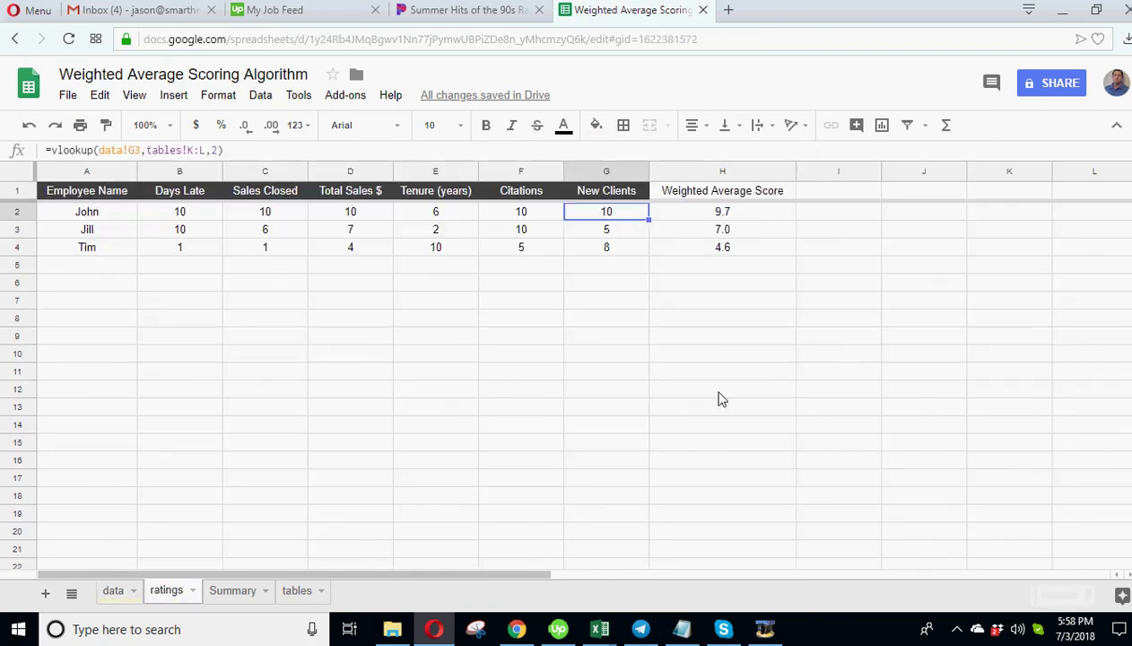
click(736, 214)
click(235, 590)
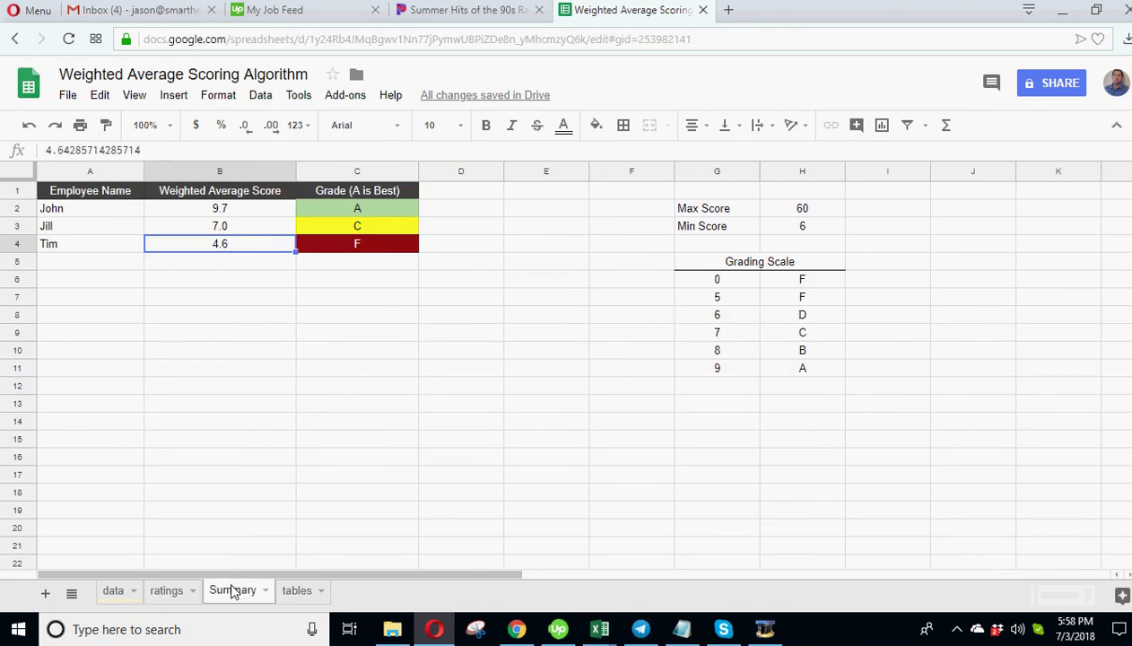
click(362, 224)
click(368, 244)
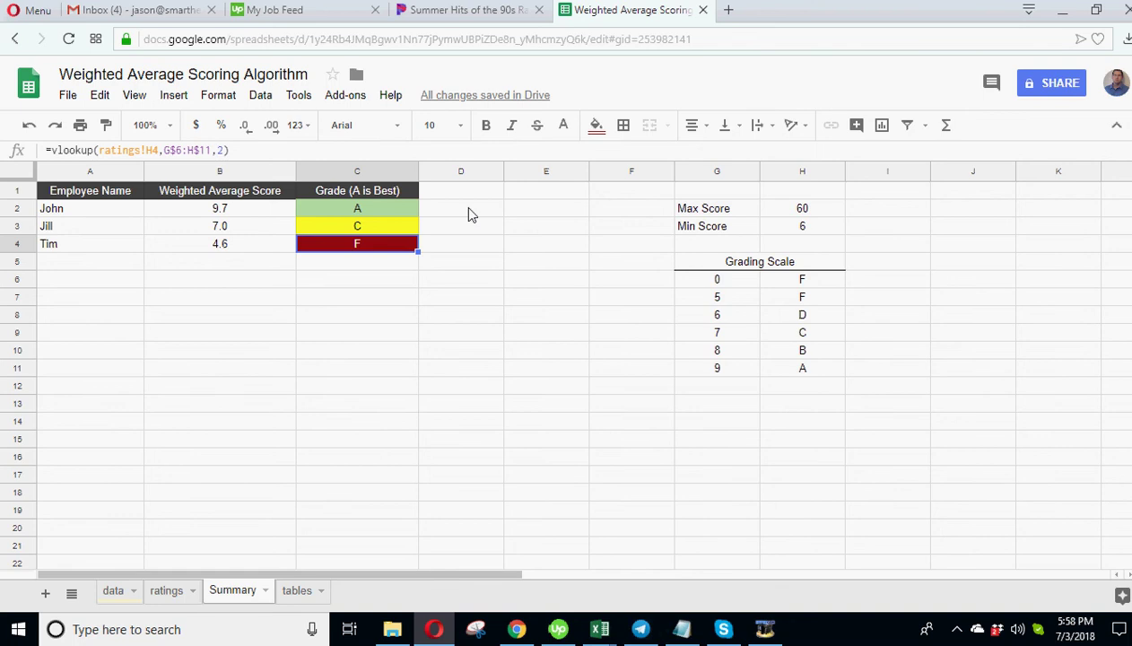
click(361, 226)
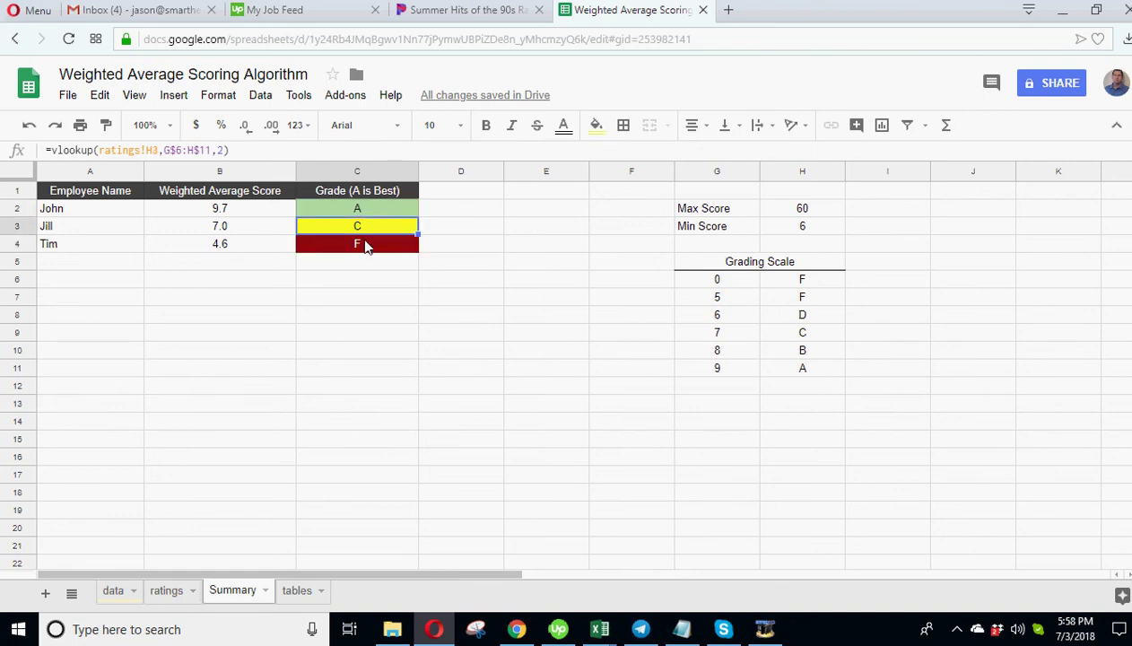
click(510, 250)
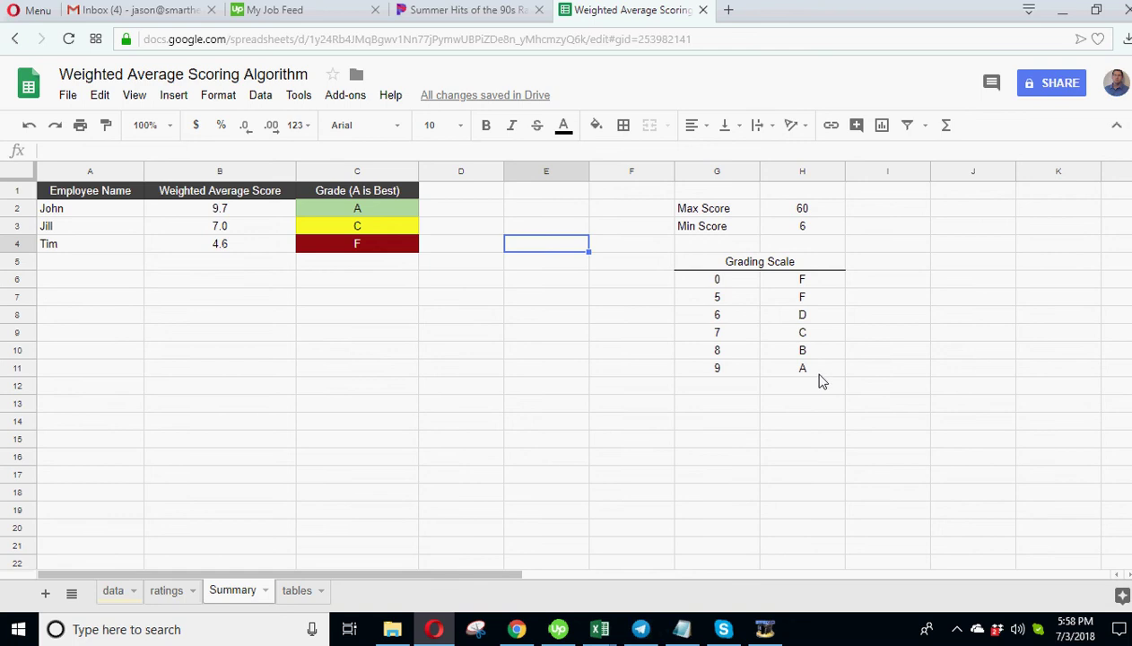
click(813, 379)
click(864, 379)
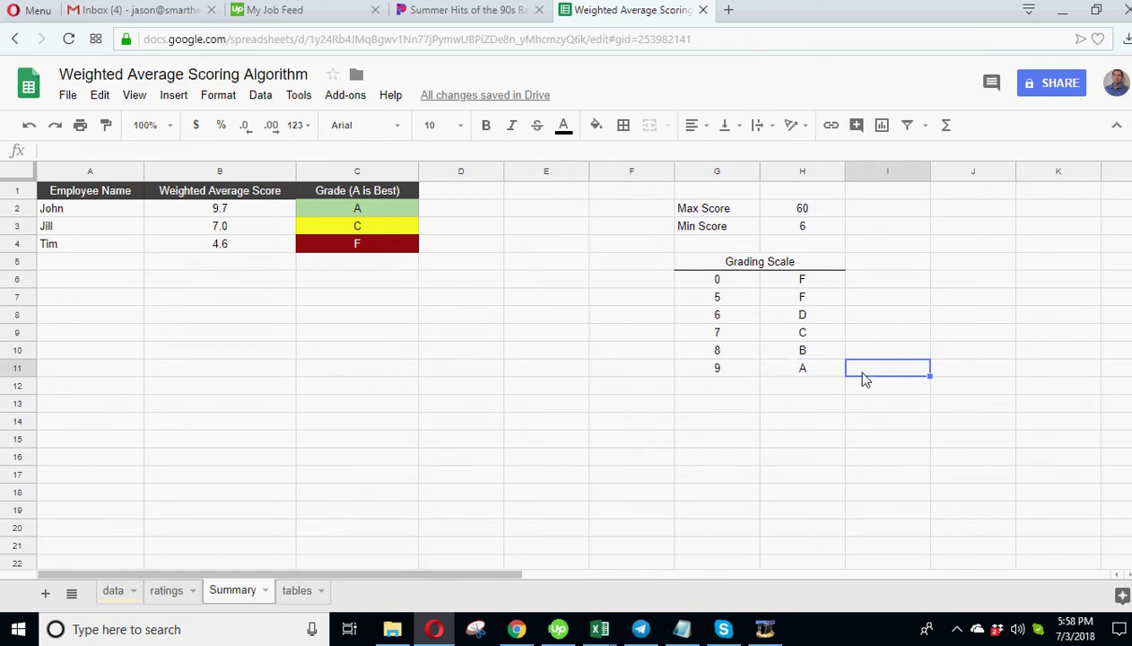
click(867, 355)
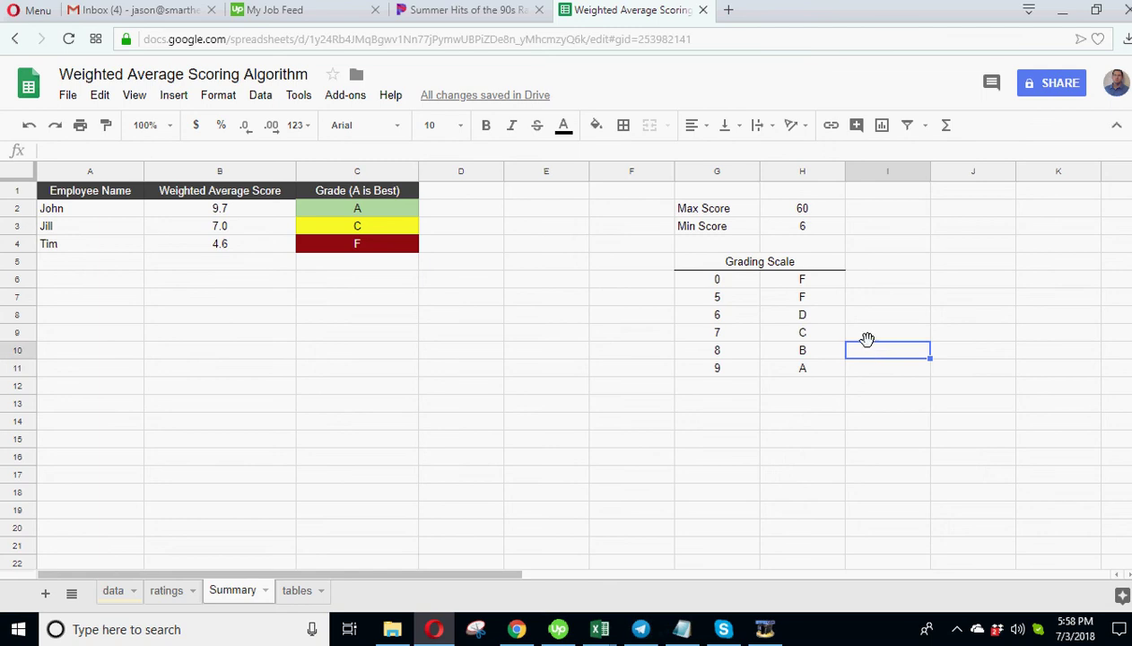
click(870, 333)
click(875, 321)
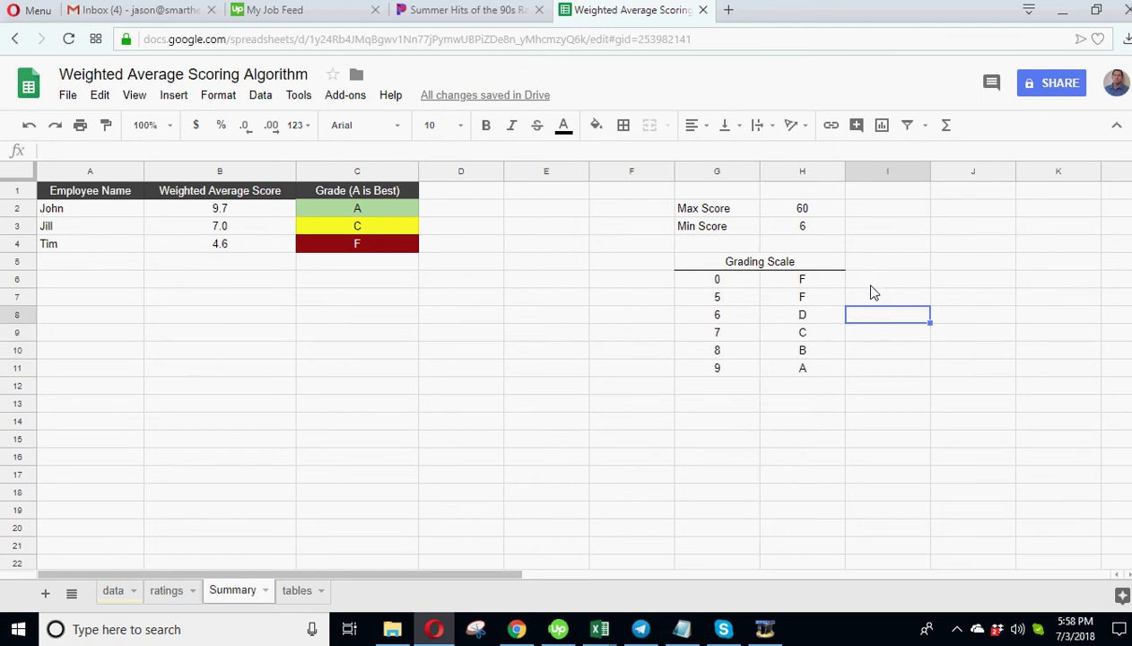
drag(874, 285, 874, 373)
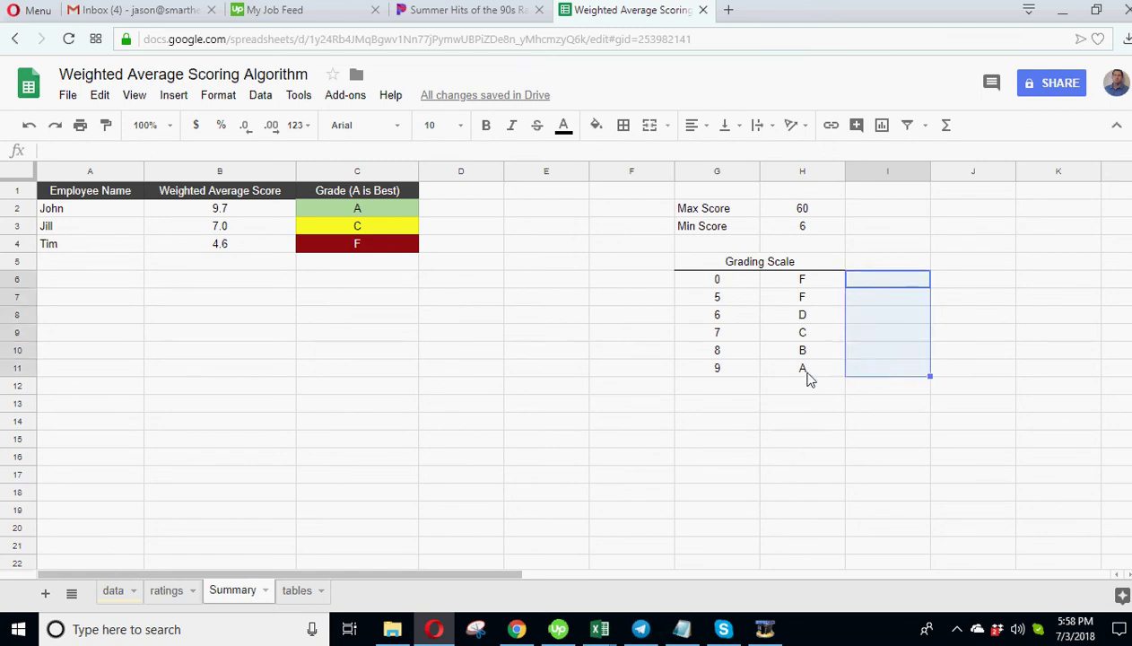
click(894, 371)
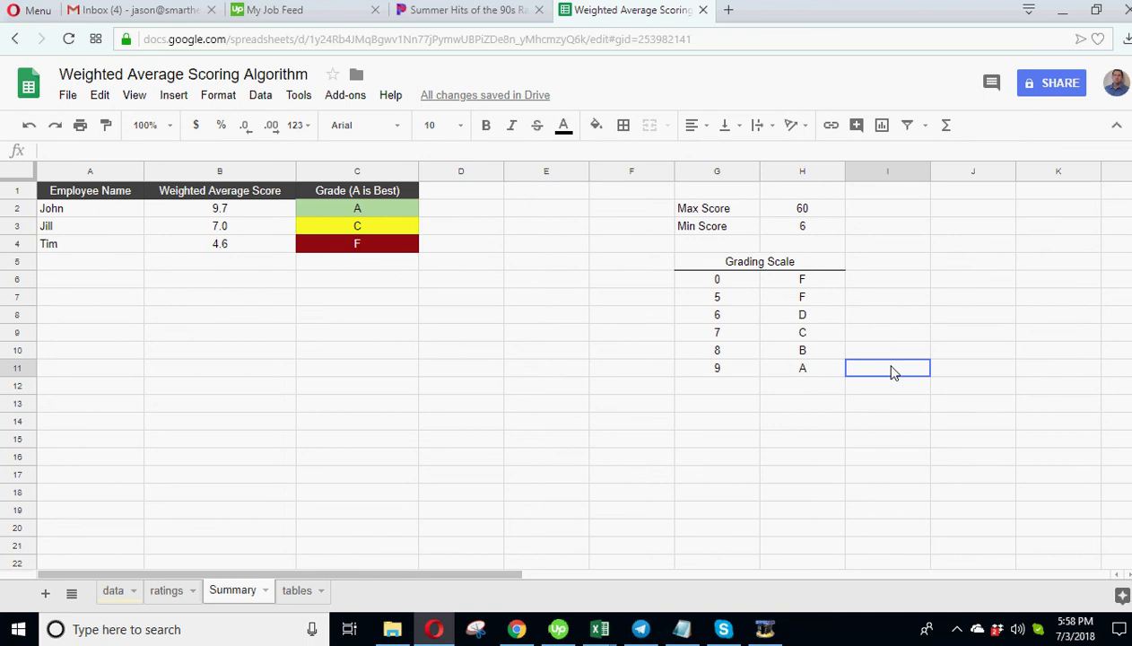
drag(895, 371, 888, 276)
click(112, 590)
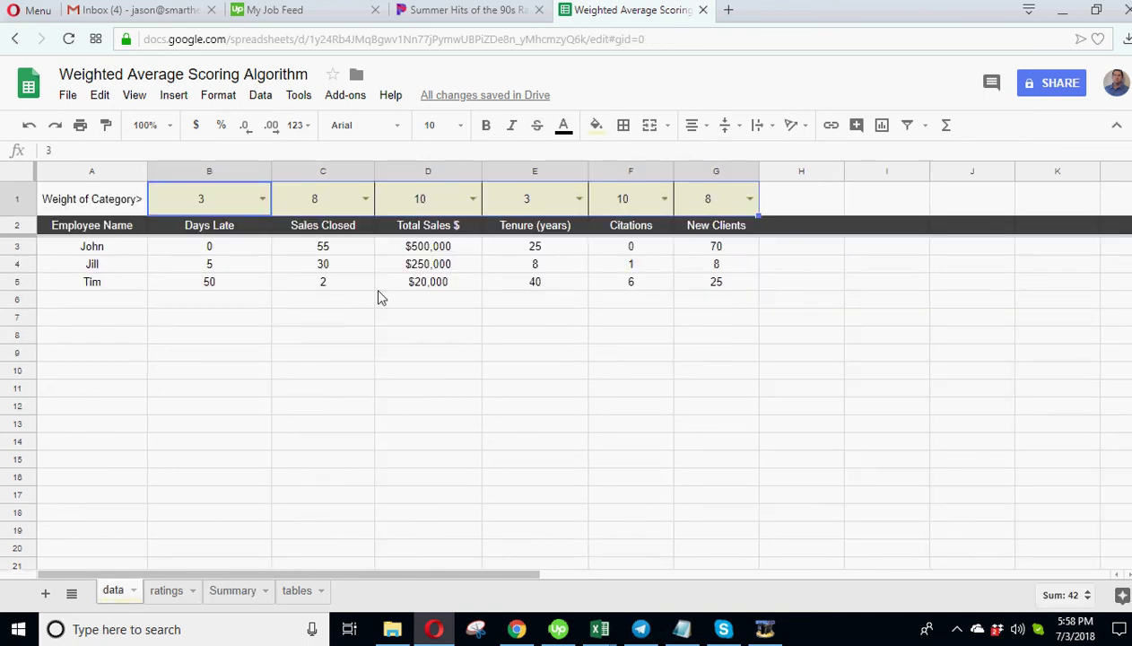
drag(224, 226, 656, 227)
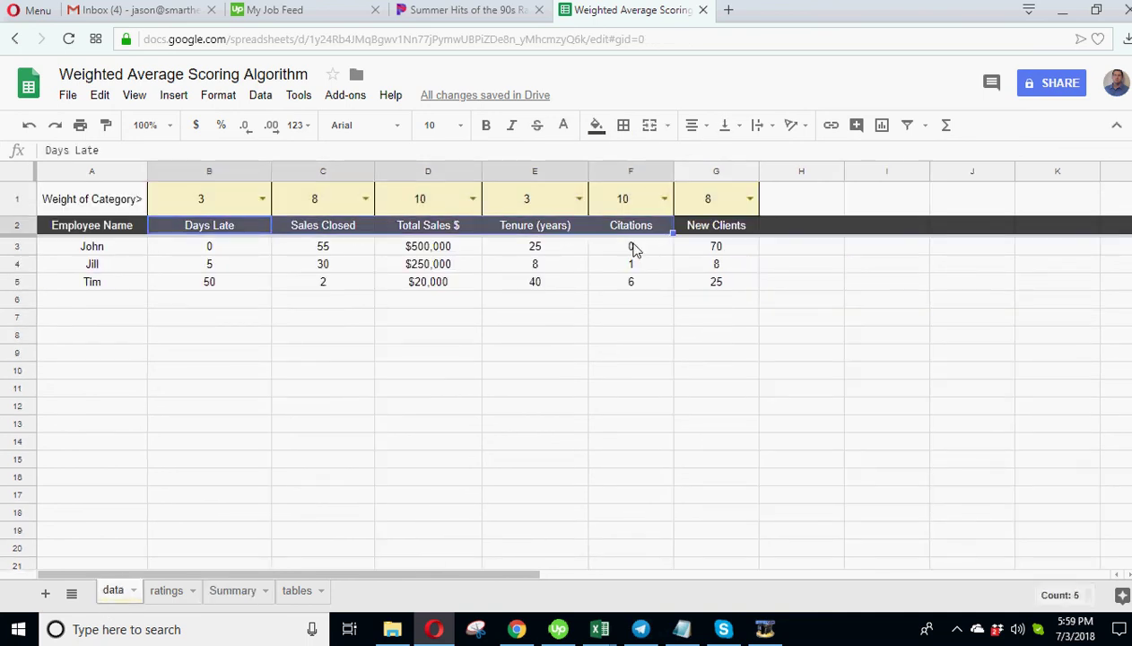
click(633, 248)
click(630, 262)
click(628, 286)
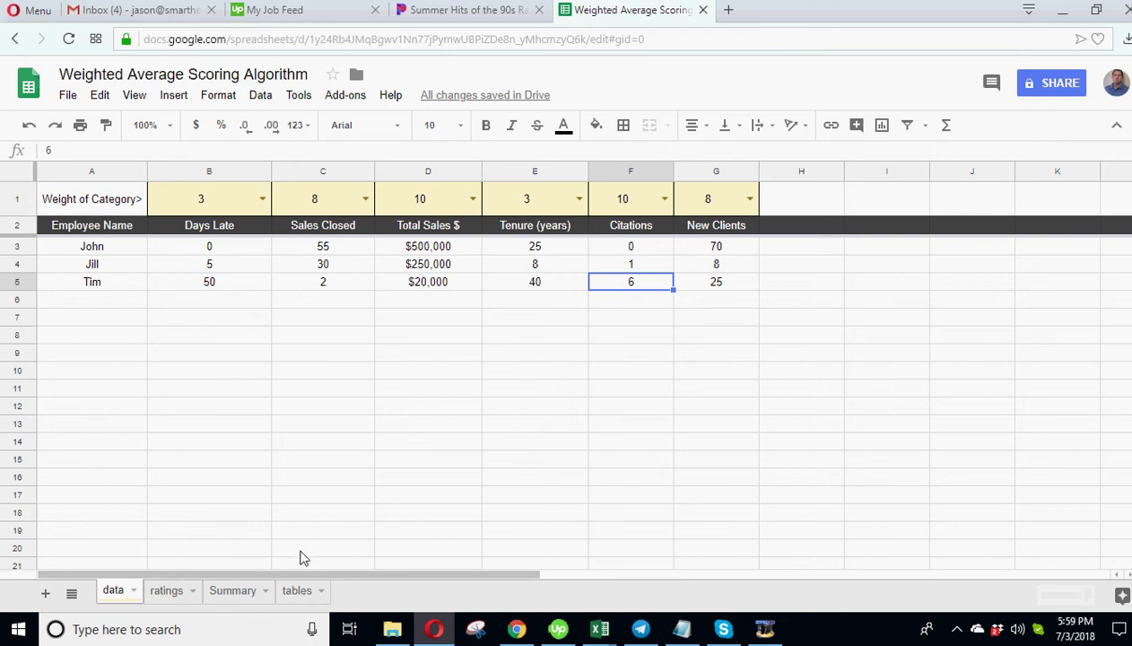
click(430, 423)
click(431, 441)
click(432, 458)
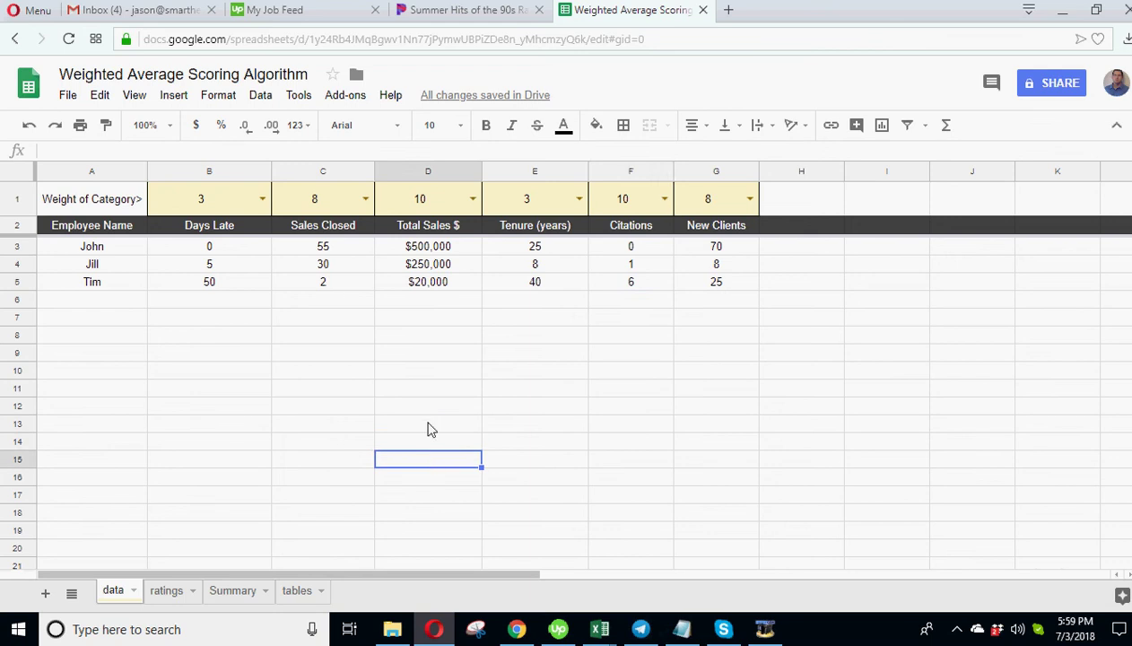
click(226, 269)
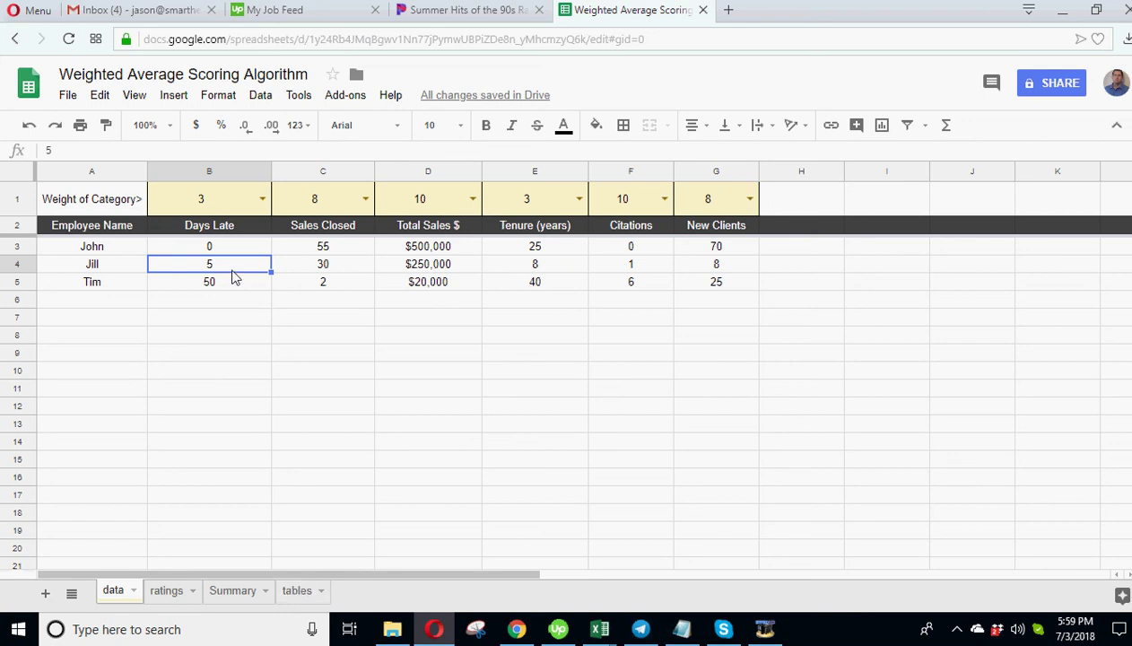
click(182, 596)
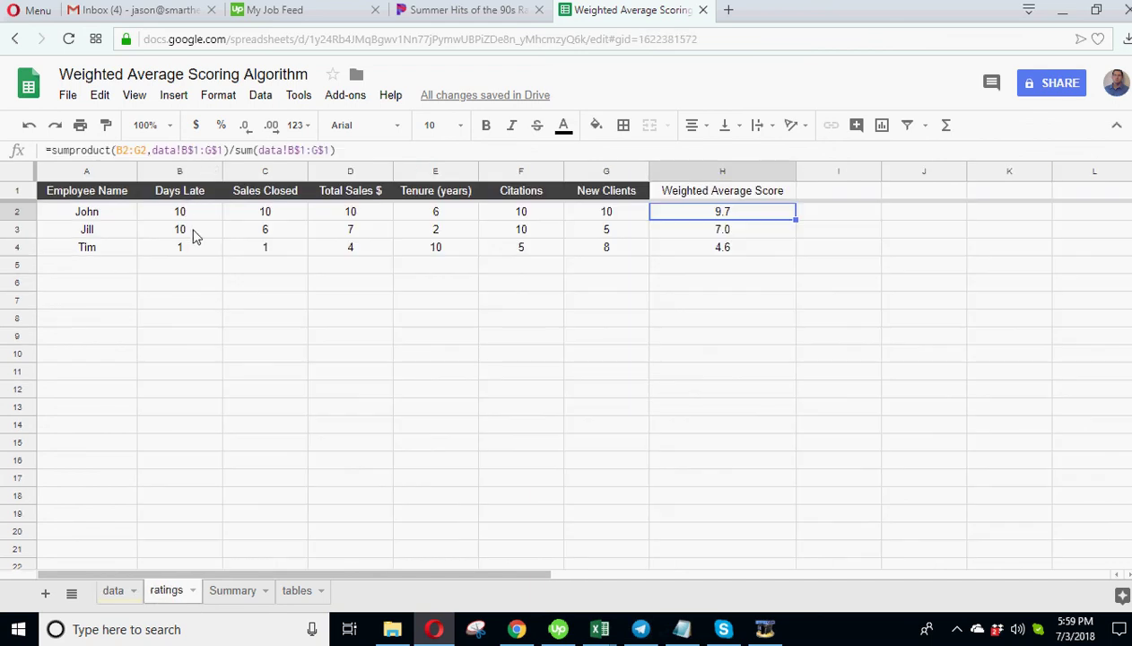
click(127, 588)
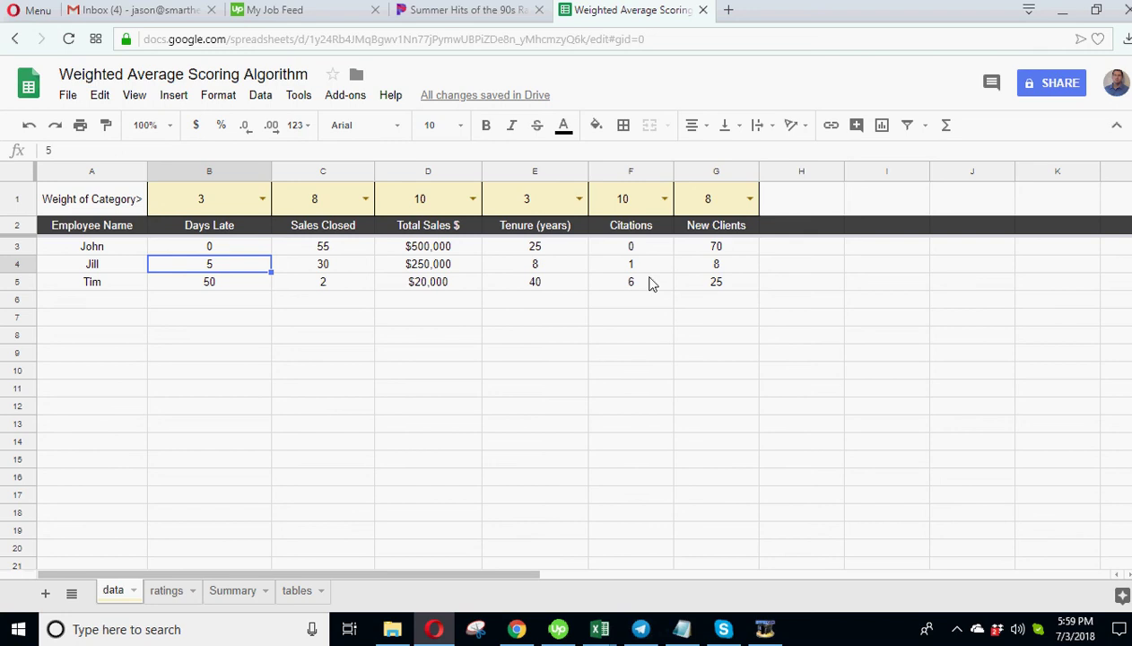
click(731, 232)
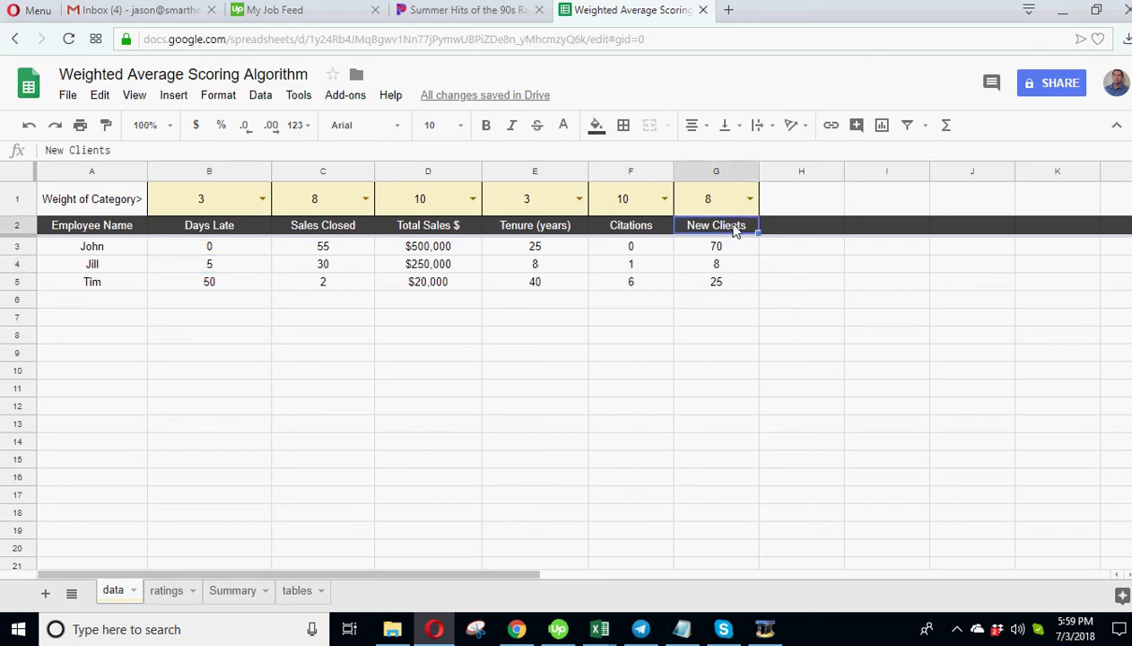
click(806, 302)
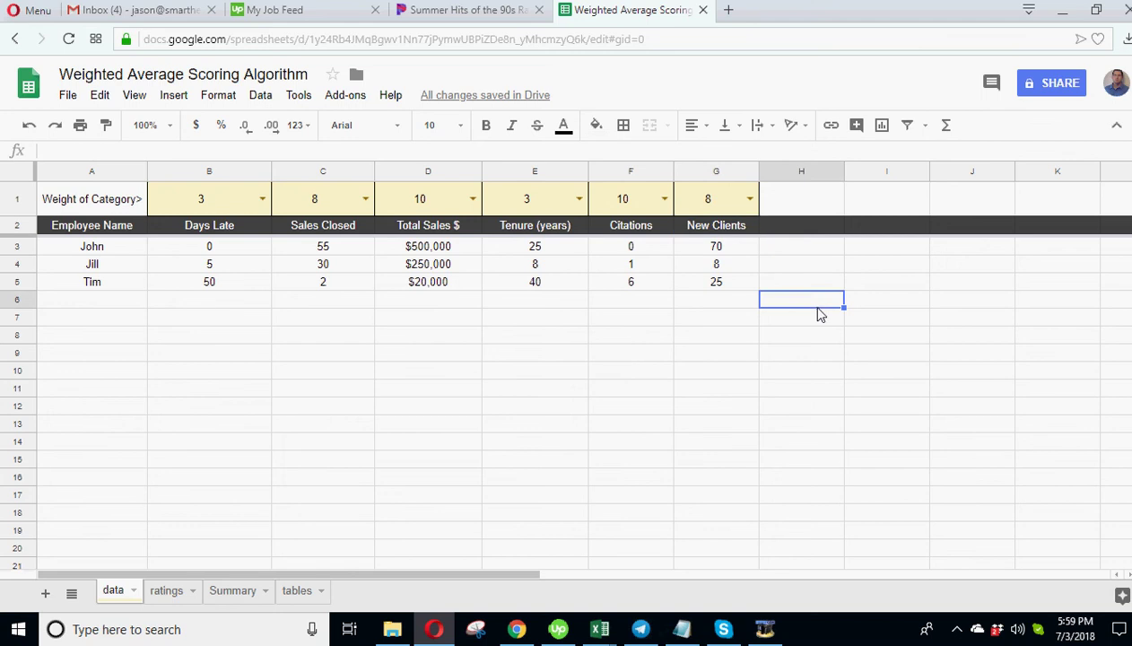
click(715, 231)
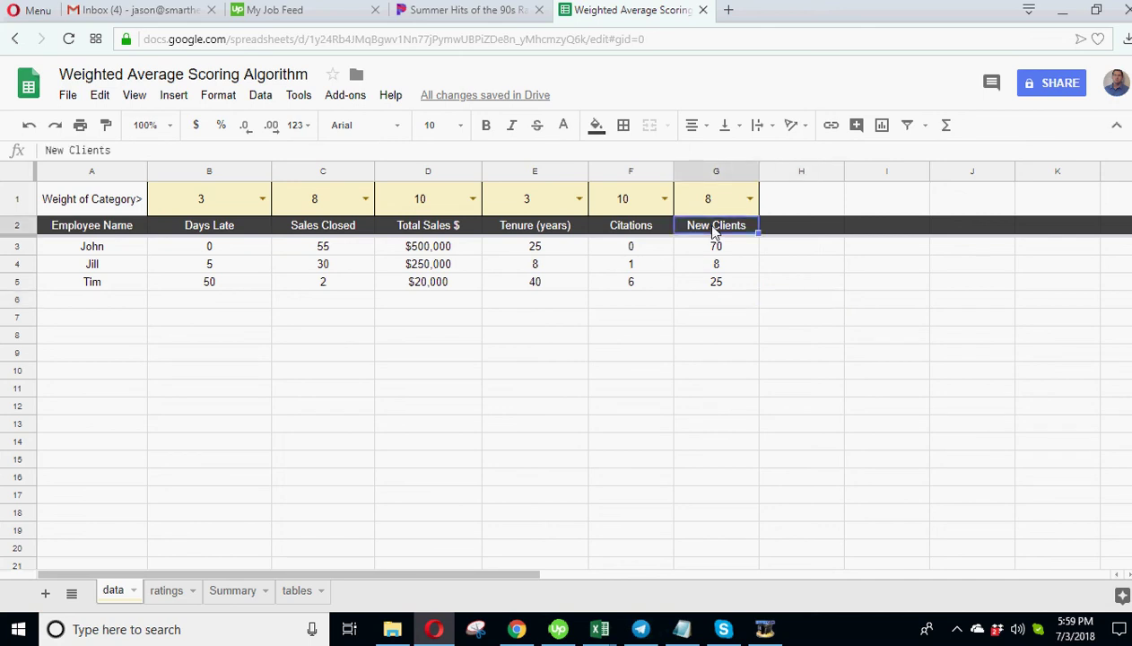
click(717, 250)
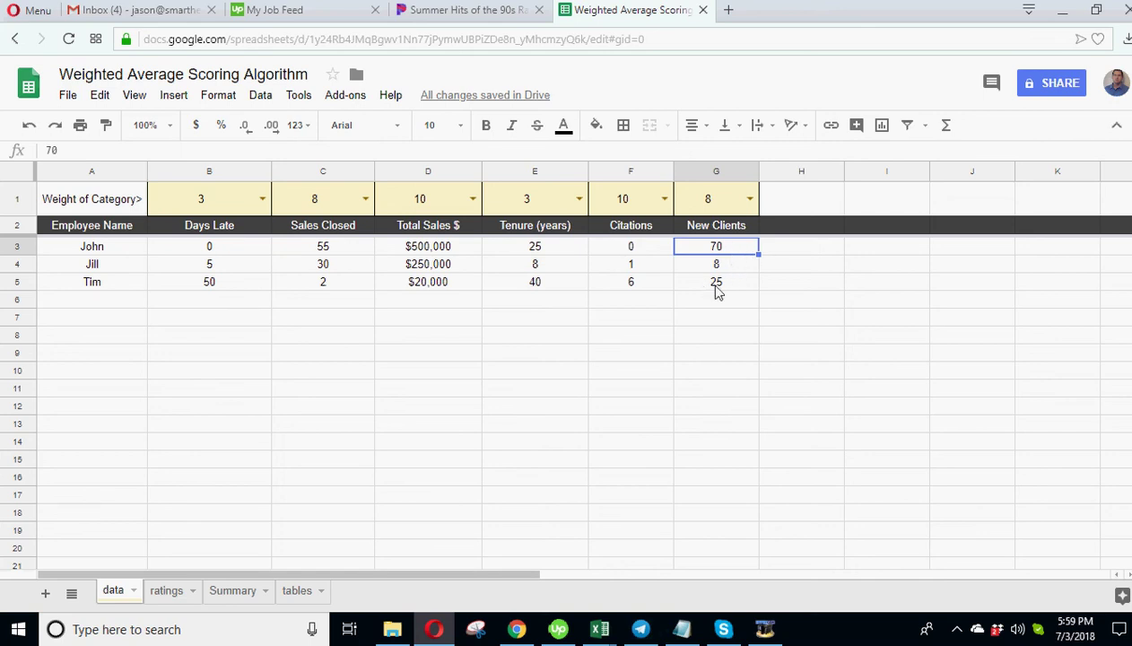
click(170, 592)
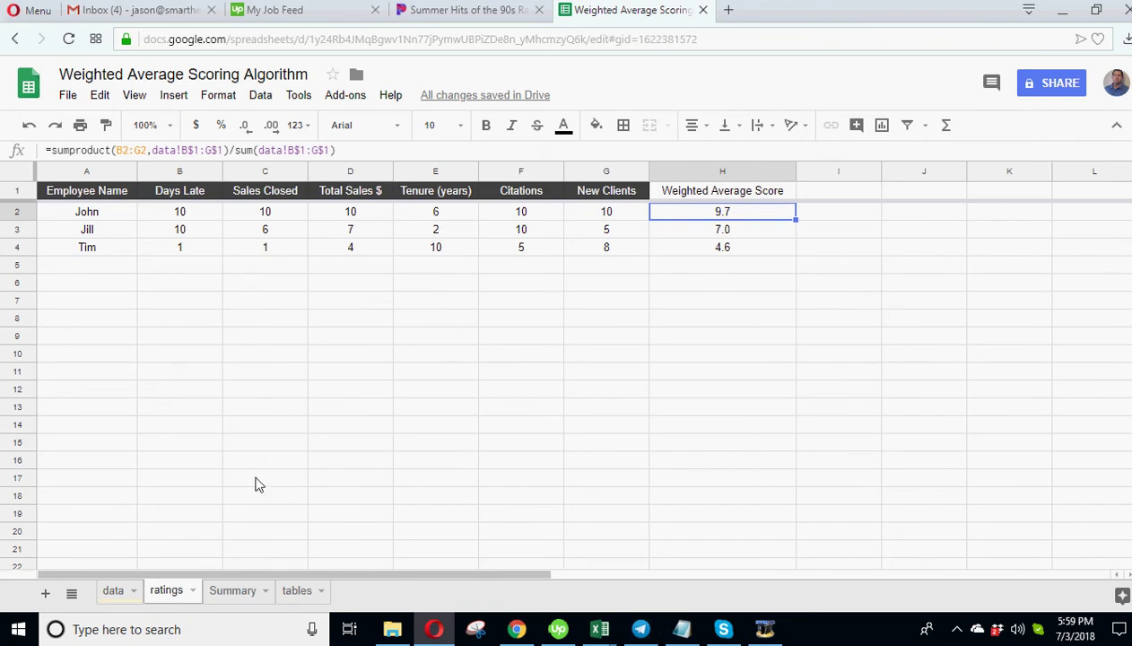
click(297, 590)
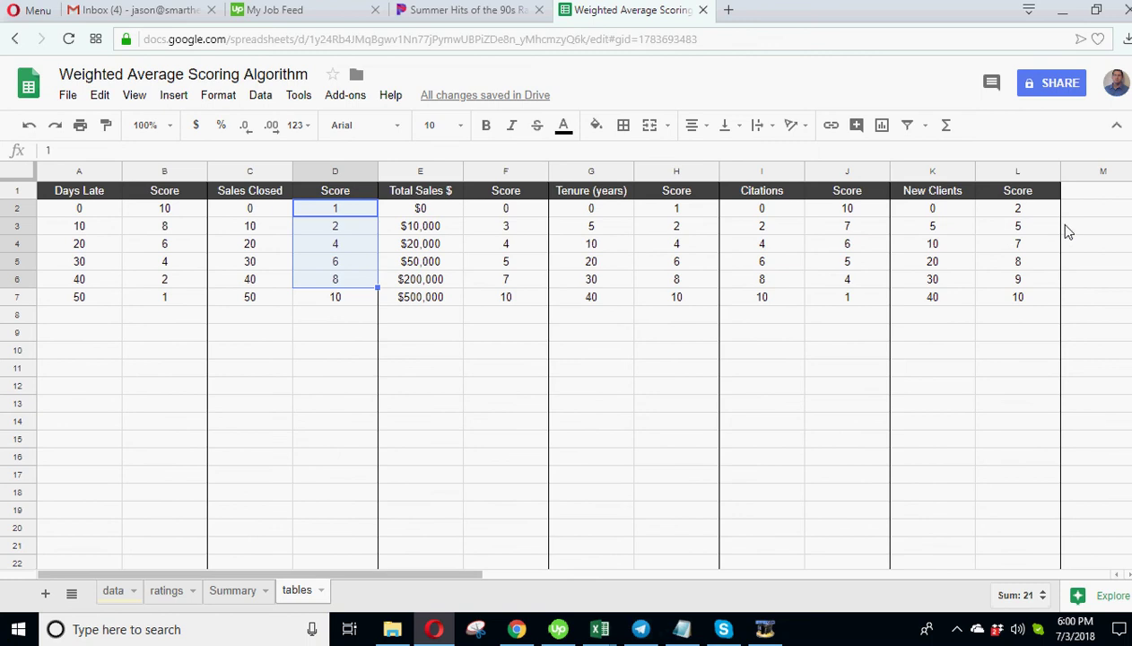
click(166, 591)
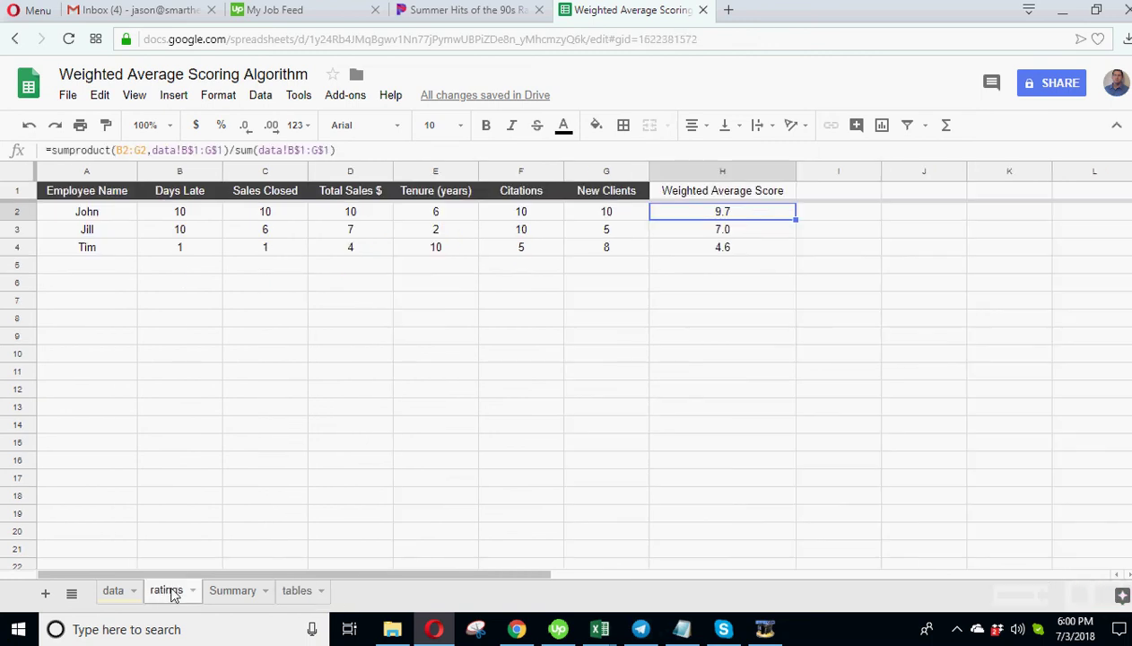
click(233, 591)
Step: Insert empty columns to the left of column F to make room beside the grades
click(436, 395)
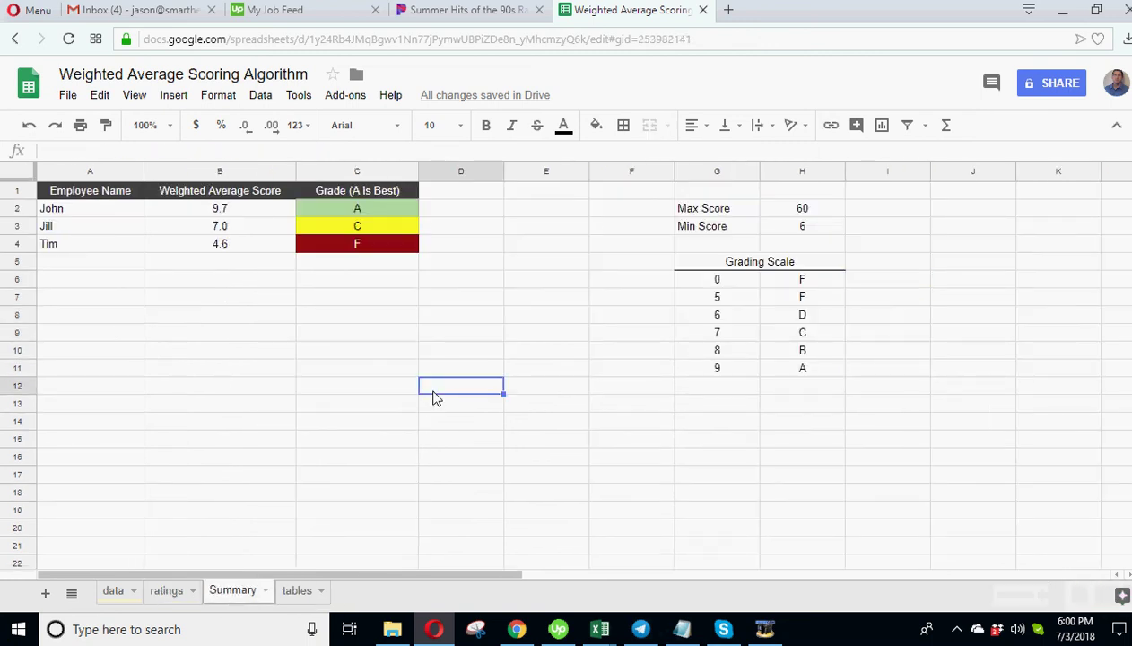
click(252, 394)
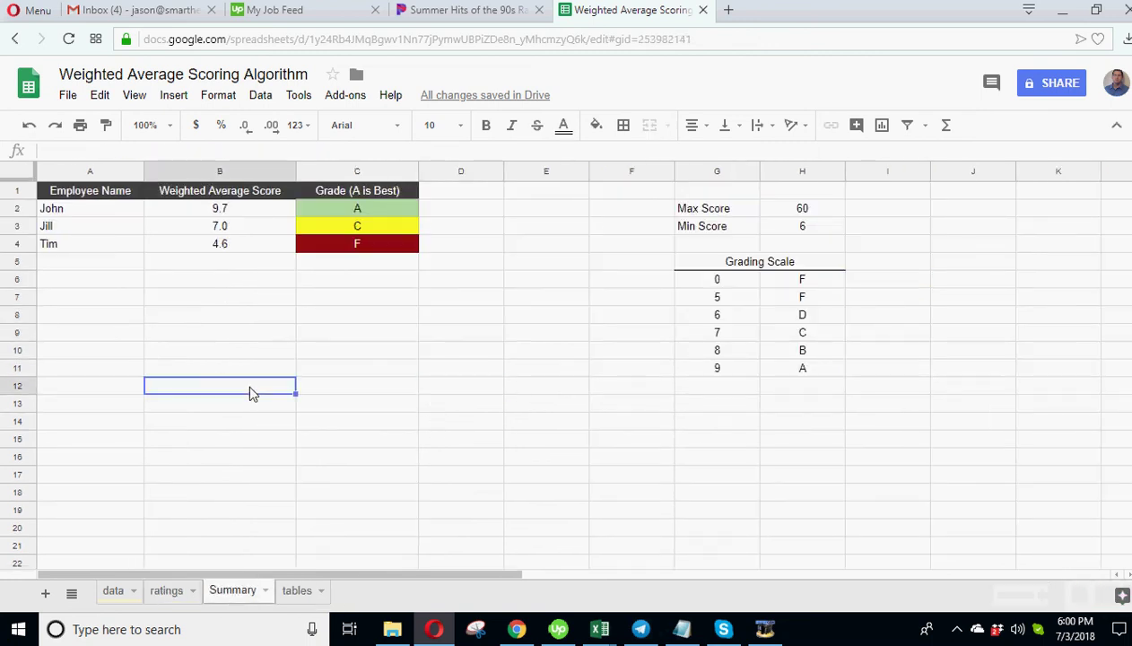
right_click(619, 172)
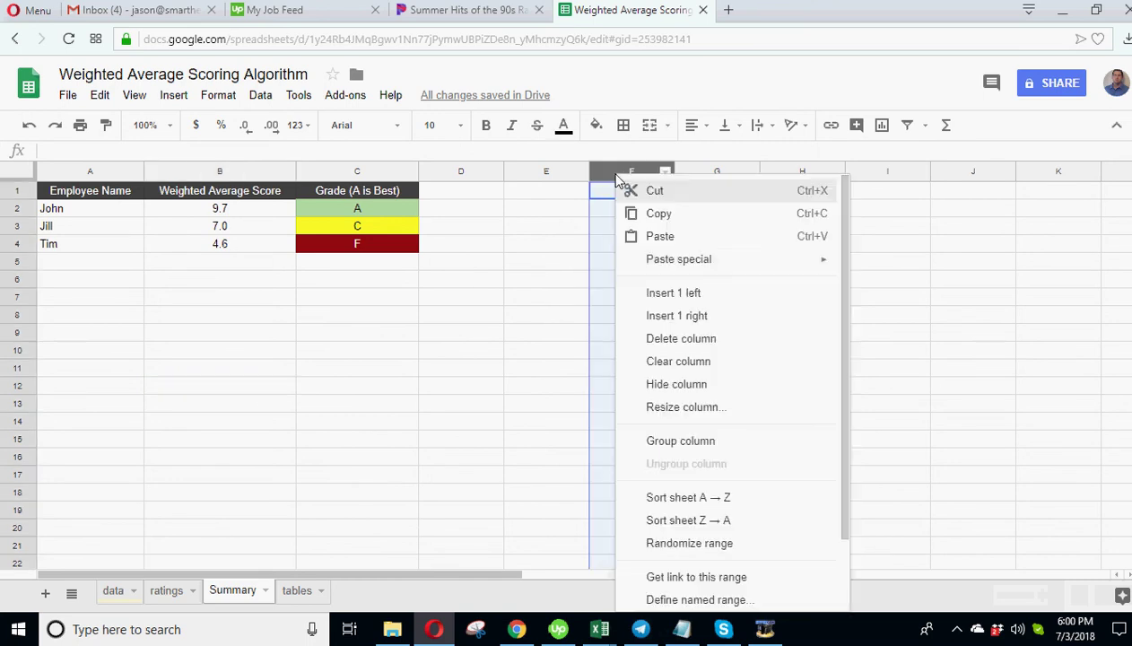
click(668, 293)
right_click(636, 170)
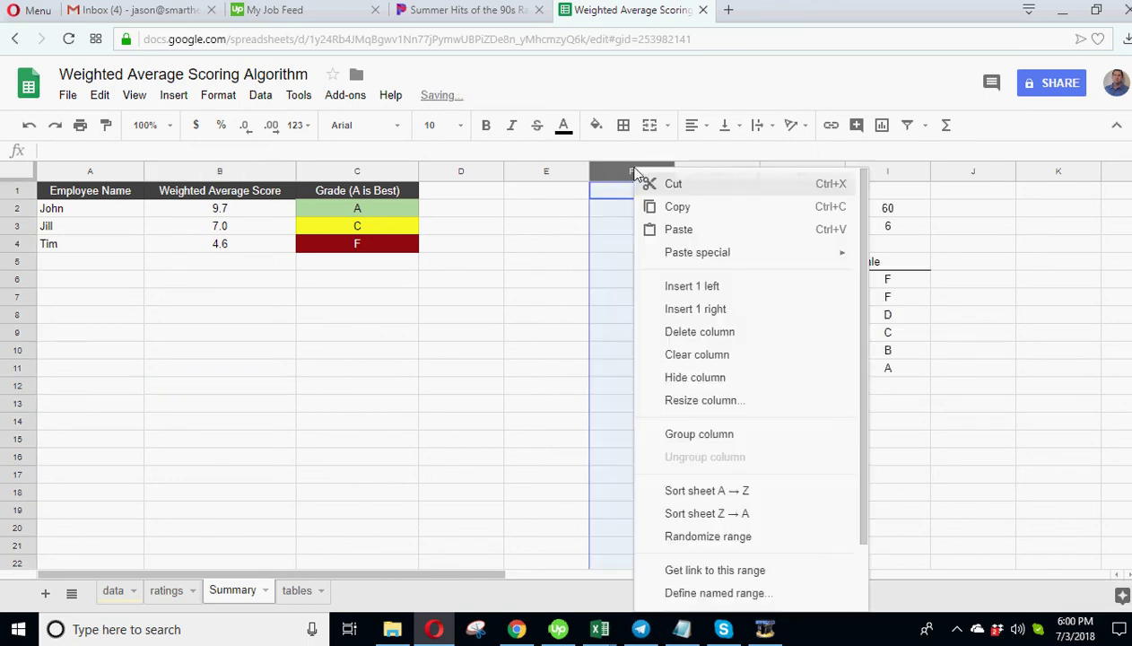
click(678, 285)
click(565, 229)
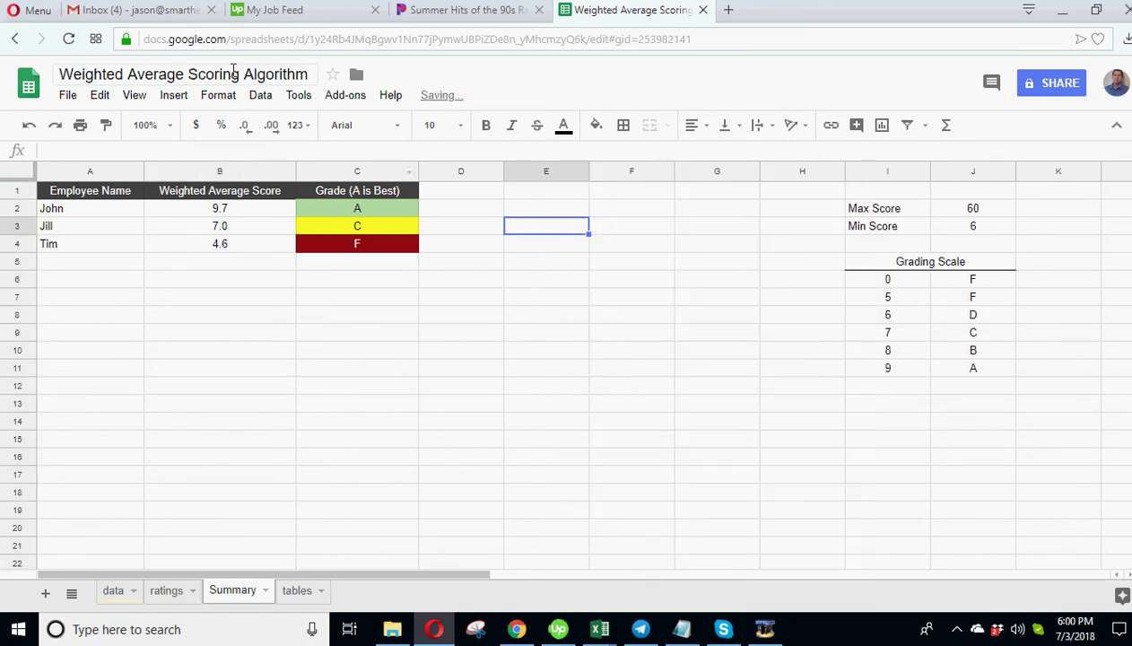
Step: Insert a new chart on the Summary sheet and move it off the grades table
click(174, 95)
click(215, 301)
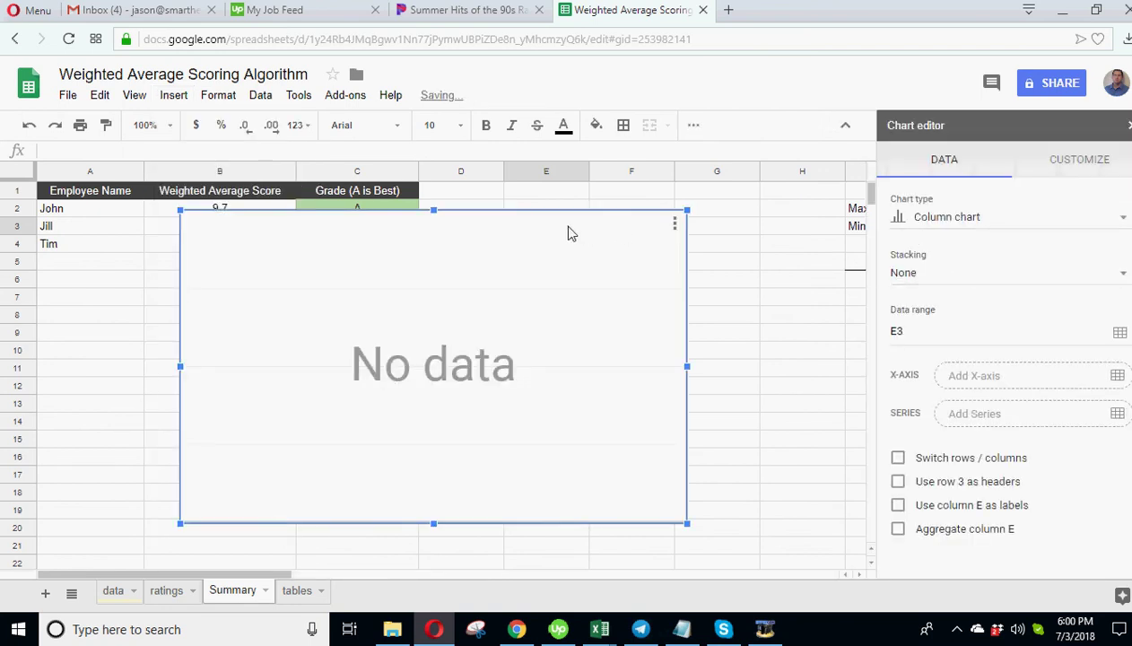
drag(572, 225, 799, 203)
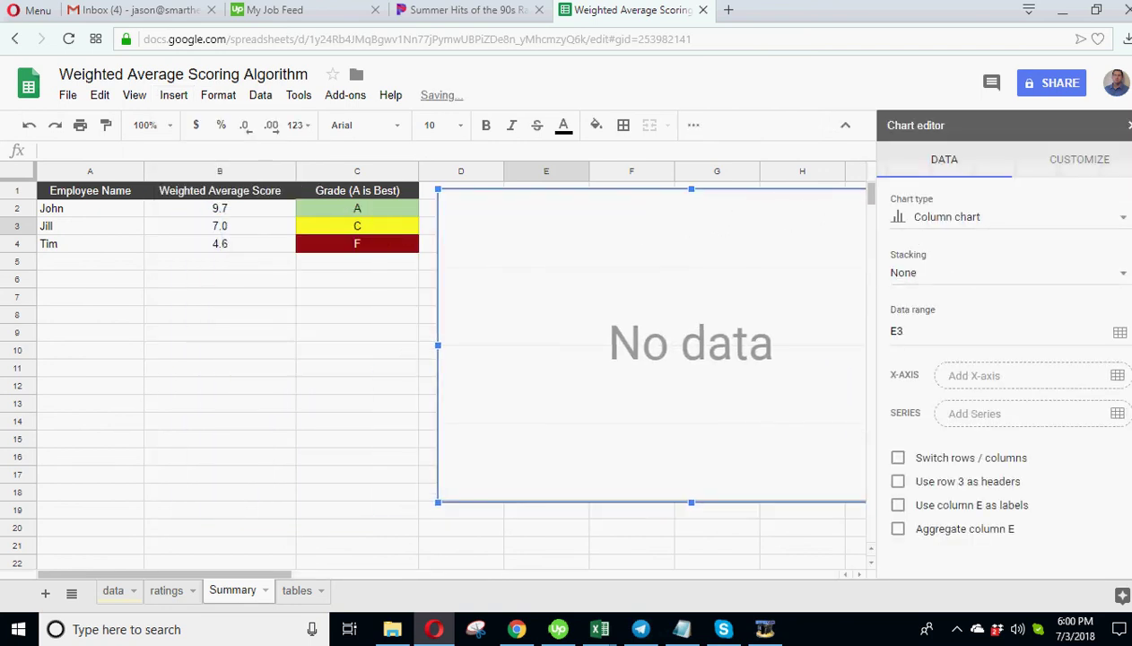
Step: Replace the chart's data range with A1:A100, B1:B9 and C1:C9
click(1121, 334)
click(518, 324)
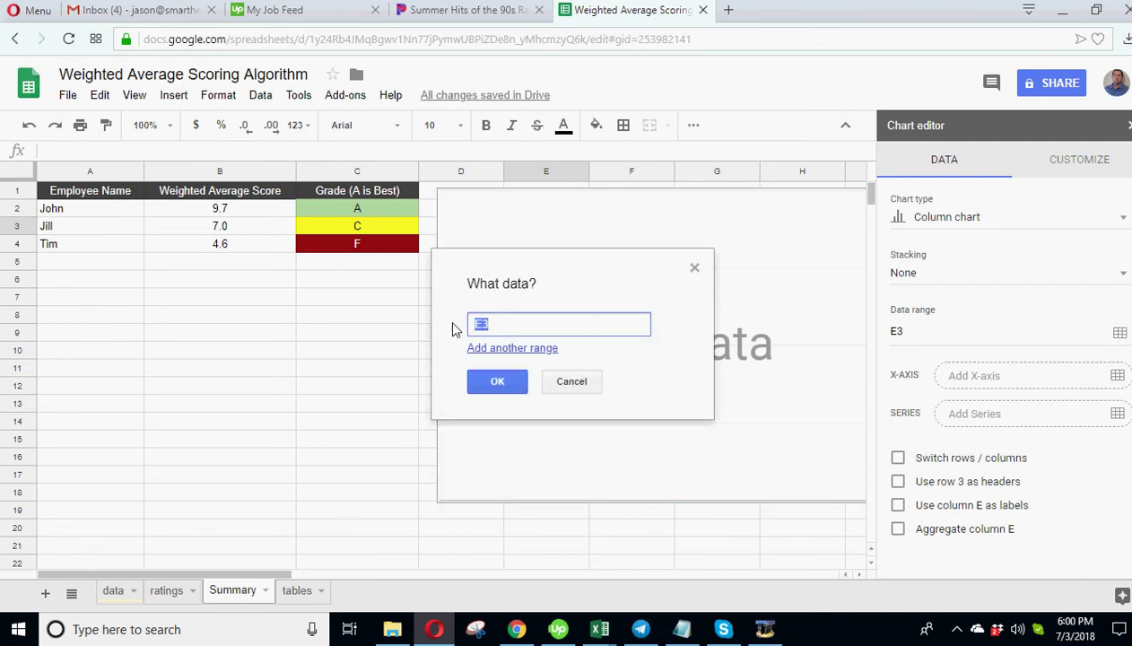
key(BackSpace)
drag(90, 197, 90, 332)
drag(499, 323, 507, 324)
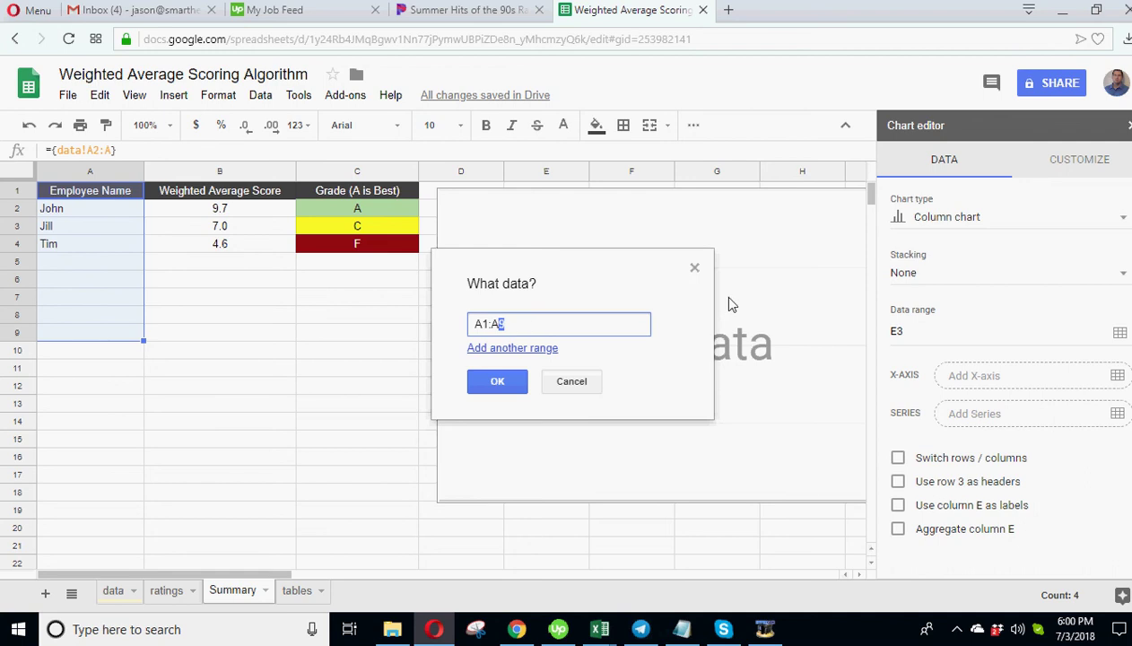
click(526, 348)
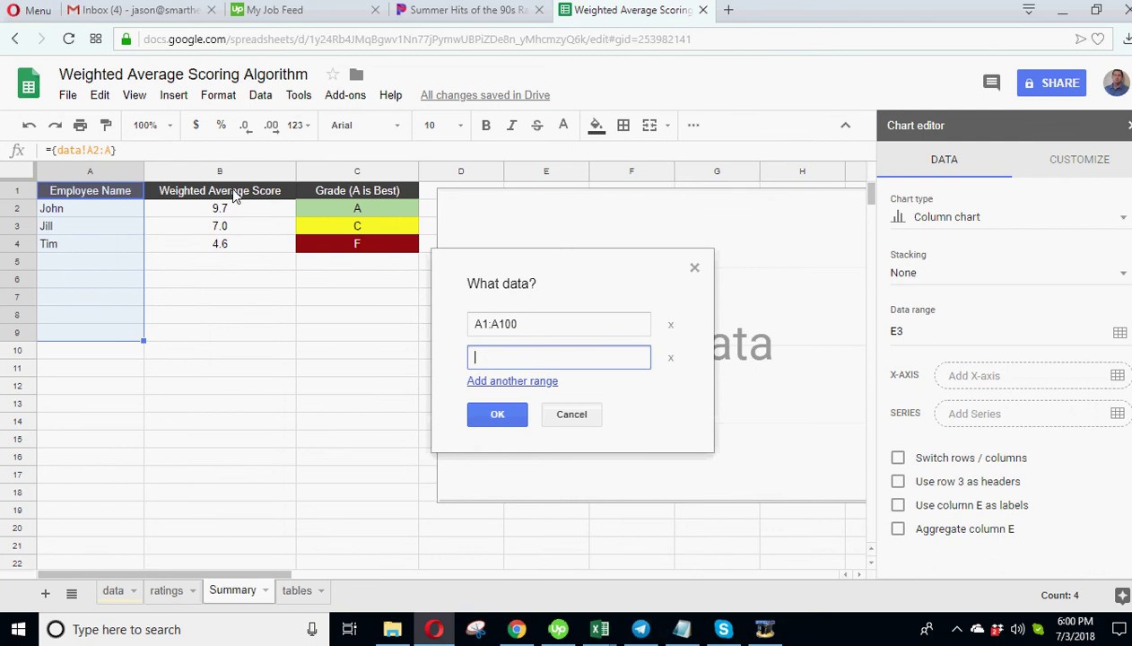
drag(235, 196, 242, 337)
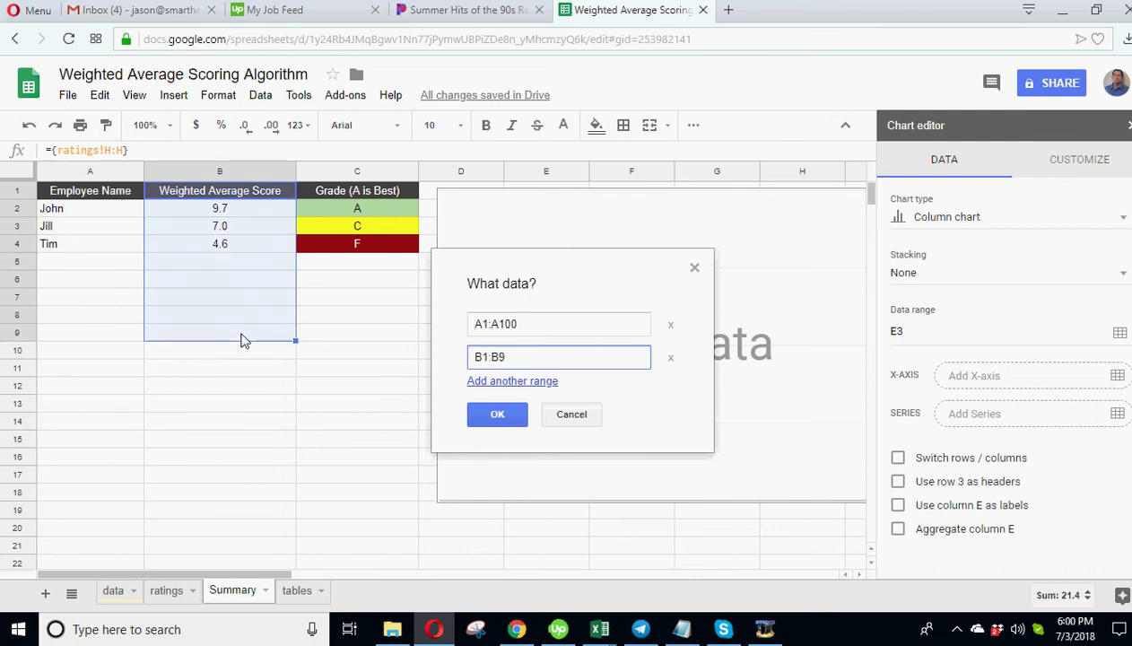
click(486, 382)
drag(347, 194, 348, 334)
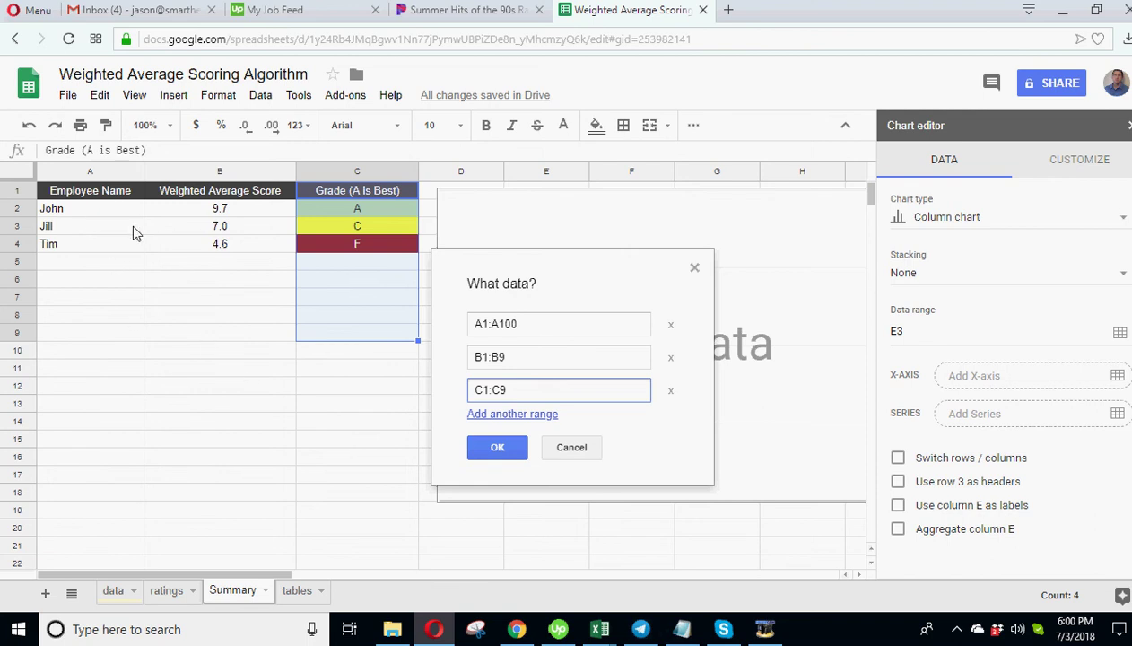
click(499, 447)
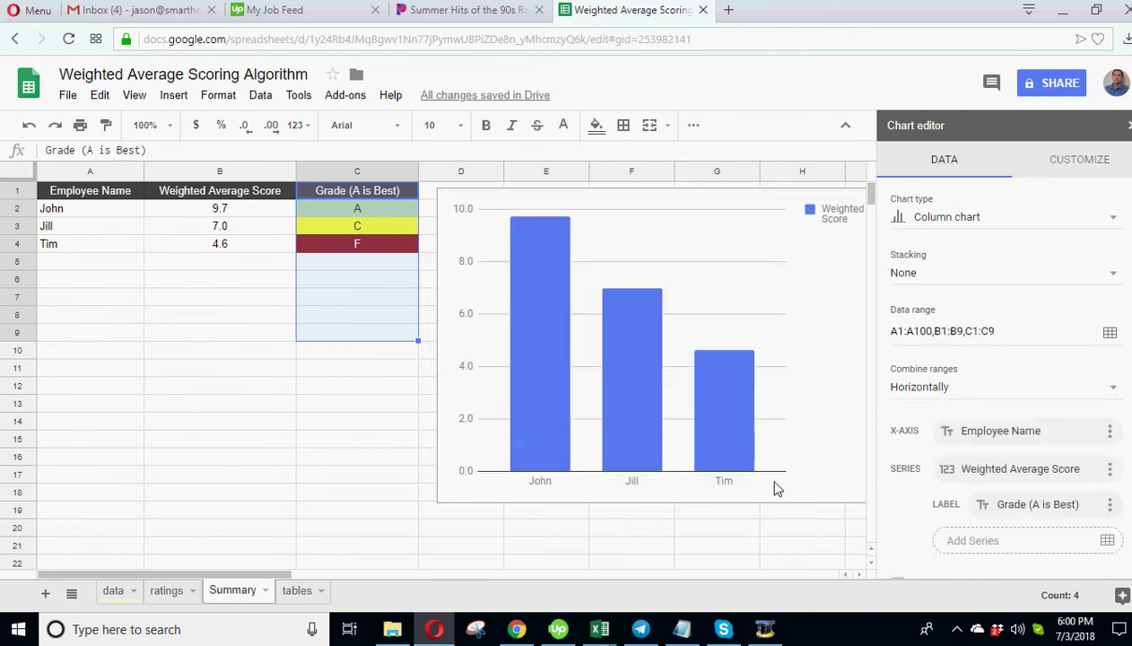
Step: Enter test values gg, 333 and c in row 5, then undo them
click(112, 259)
text(gg)
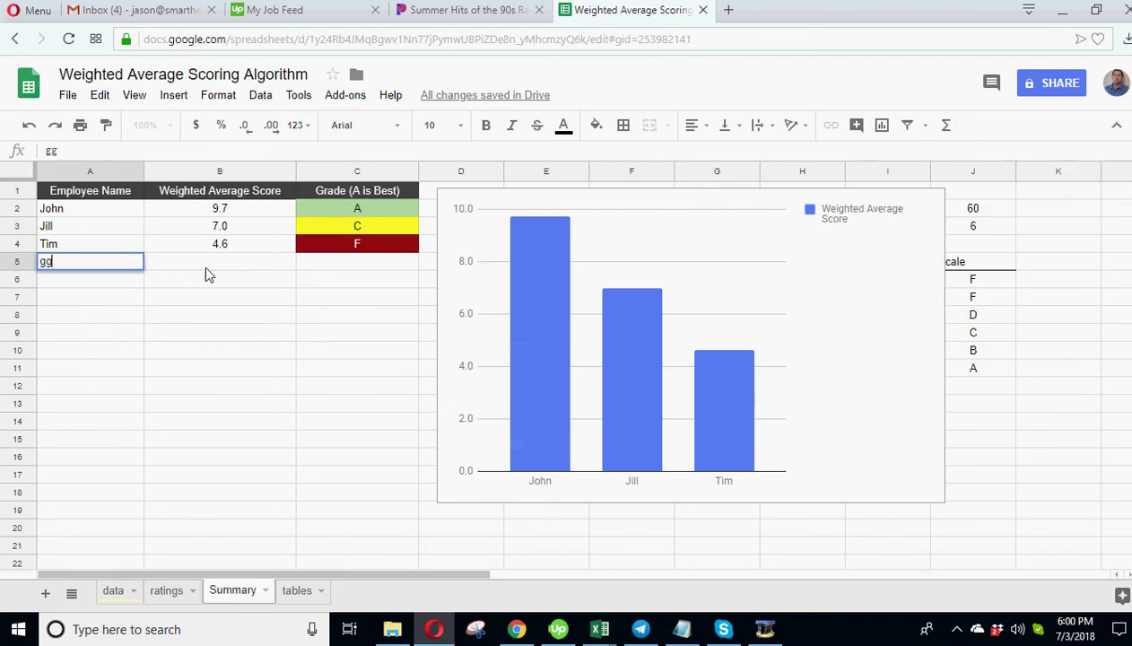
click(215, 273)
text(333)
key(Return)
key(Return)
key(Return)
key(Return)
key(Return)
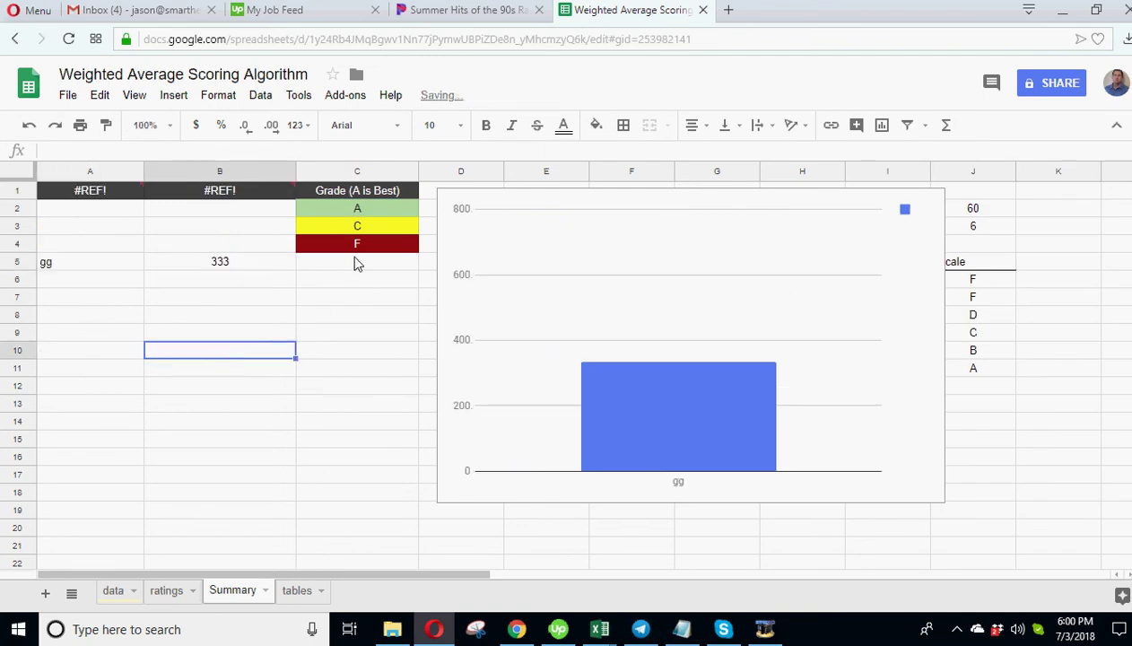
click(356, 266)
text(c)
click(337, 334)
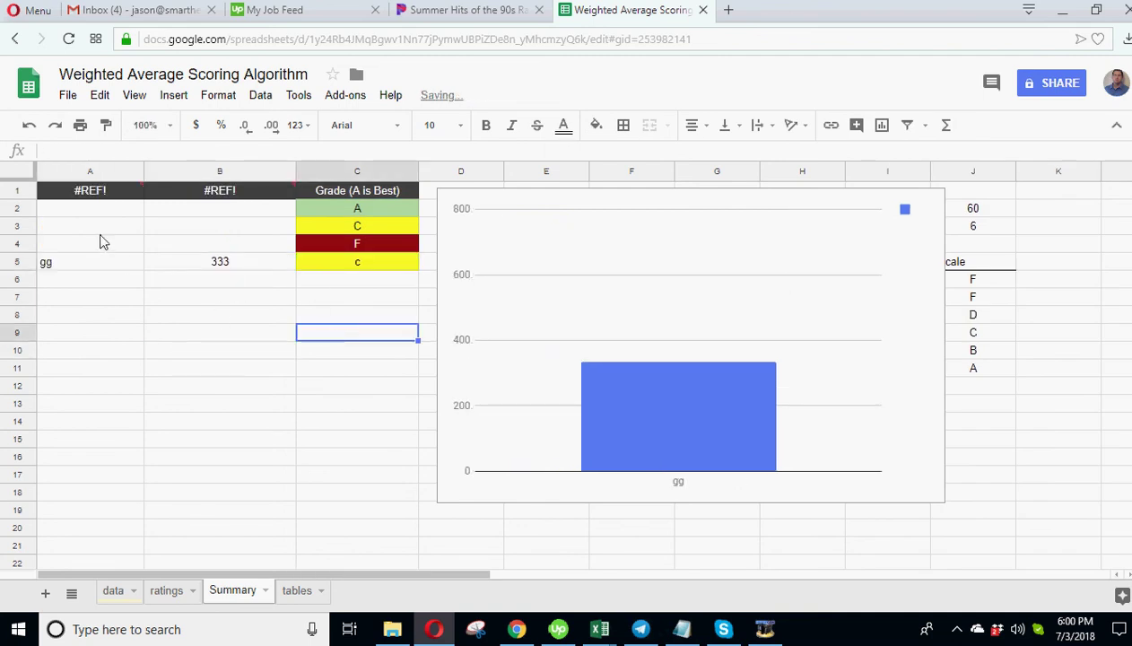
click(28, 126)
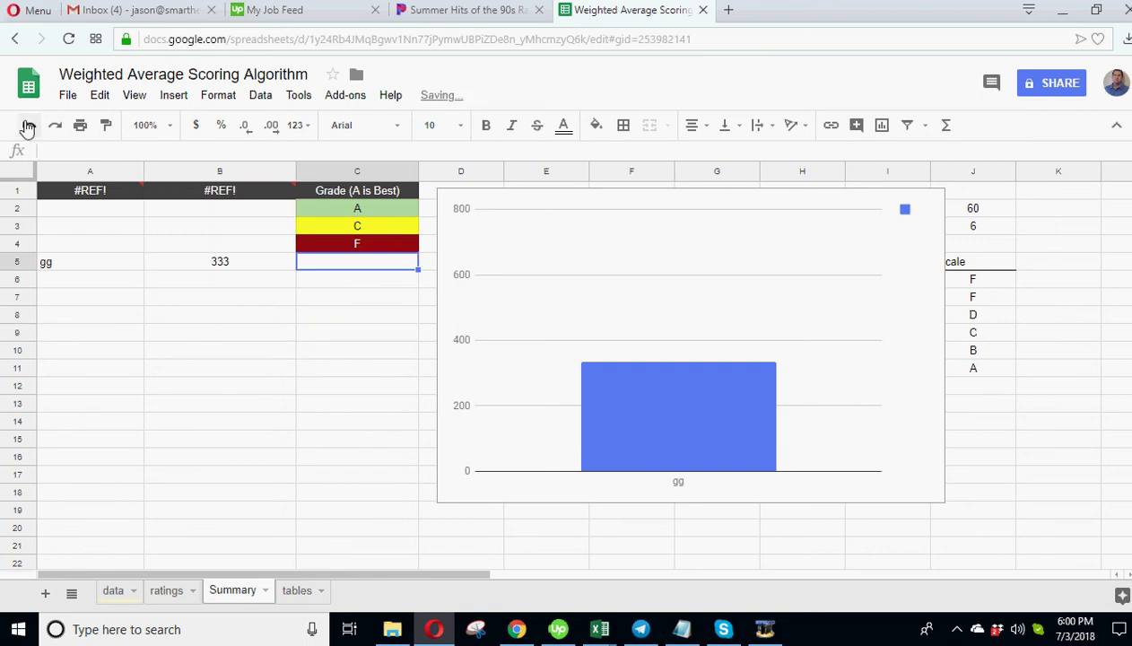
click(27, 127)
click(28, 126)
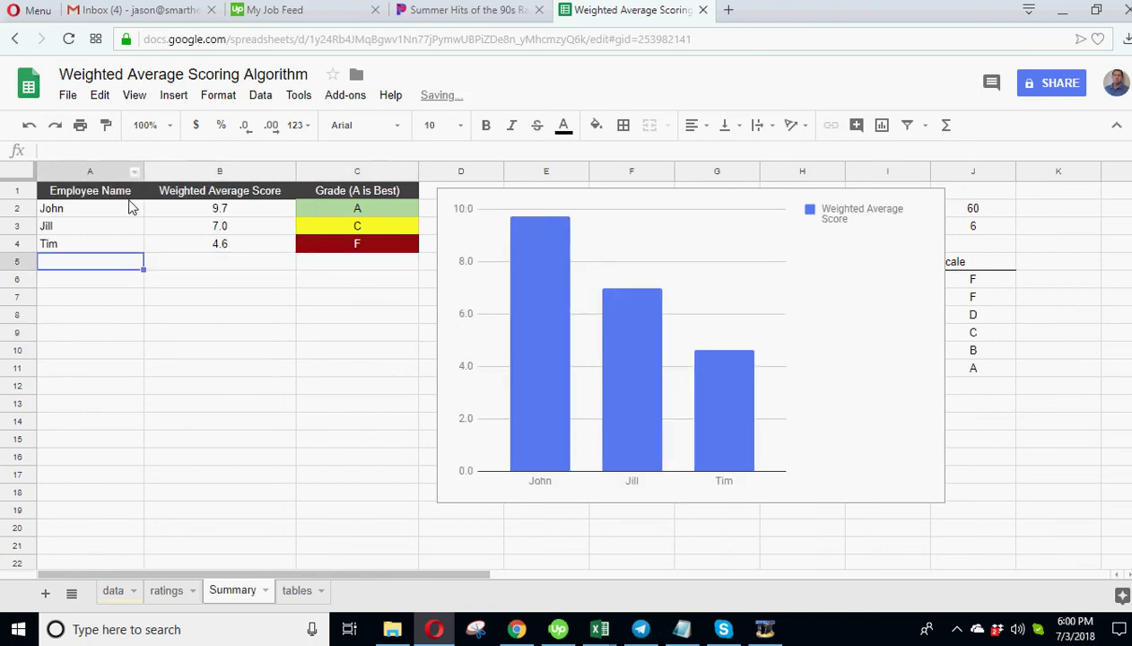
Step: On the data sheet, add employee bb in A6 and select Tim's row 5 figures
click(115, 591)
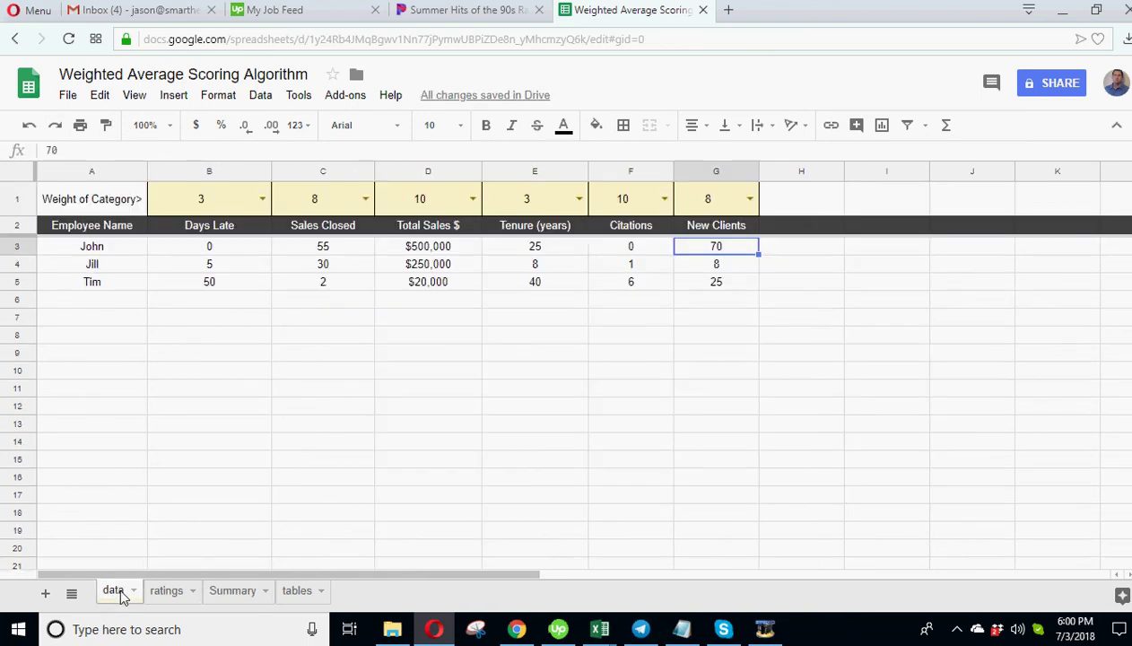
click(109, 305)
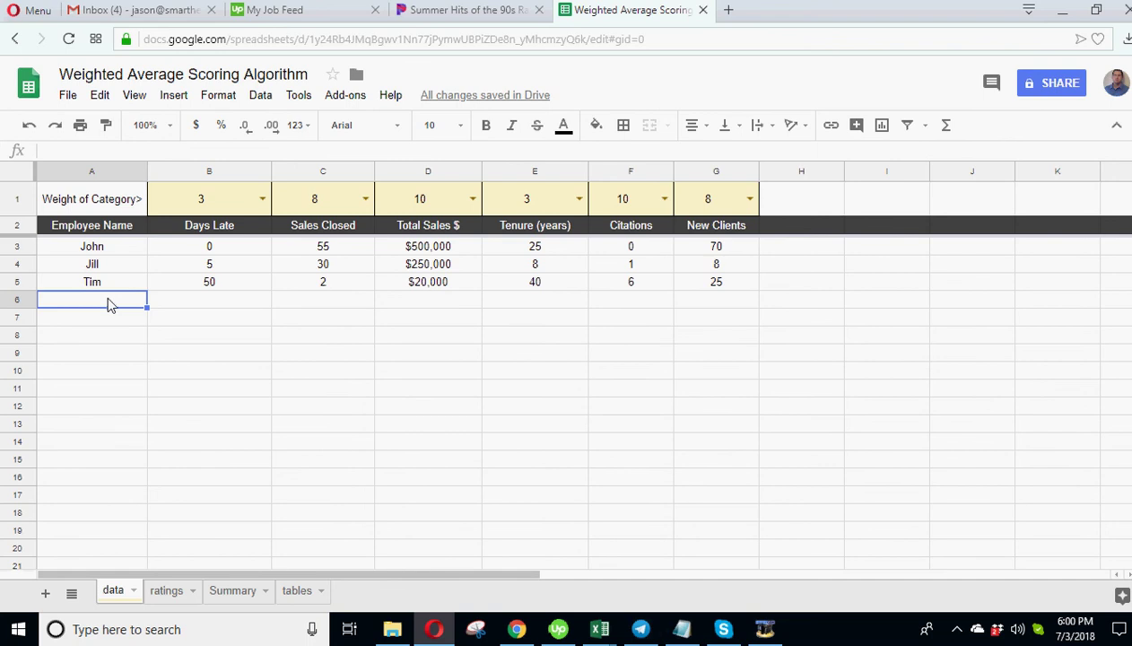
text(bb)
key(Return)
drag(188, 280, 758, 305)
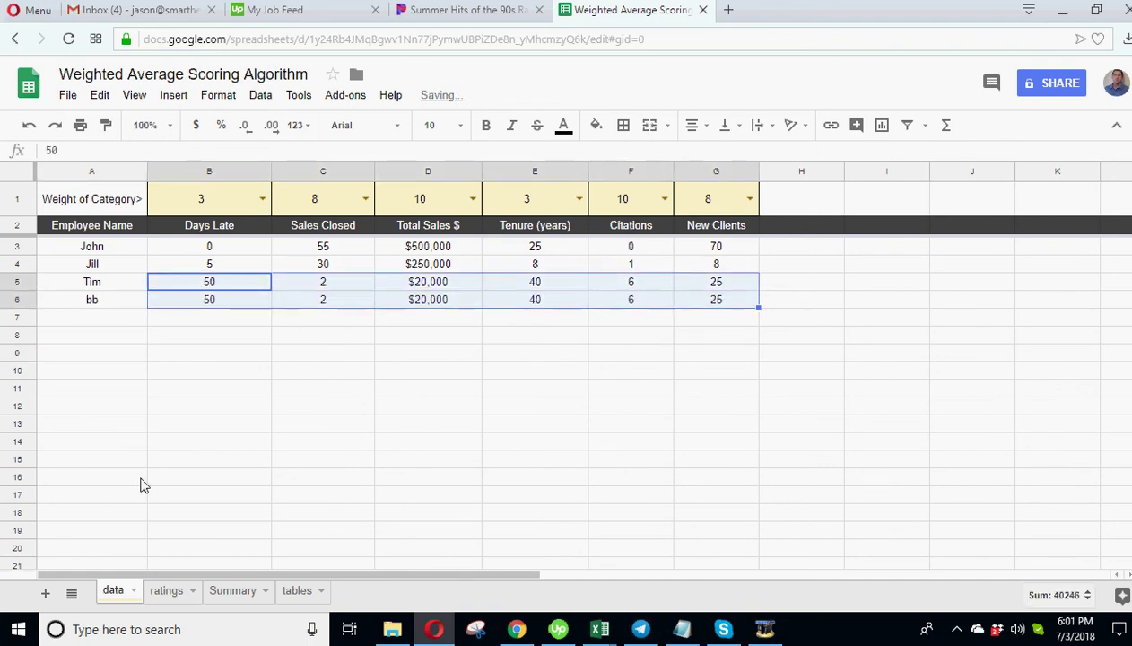
Step: Fill ratings row 4 and Summary grade C4 down to bb's row, giving 4.6 and F
click(164, 592)
drag(179, 248, 797, 268)
click(513, 394)
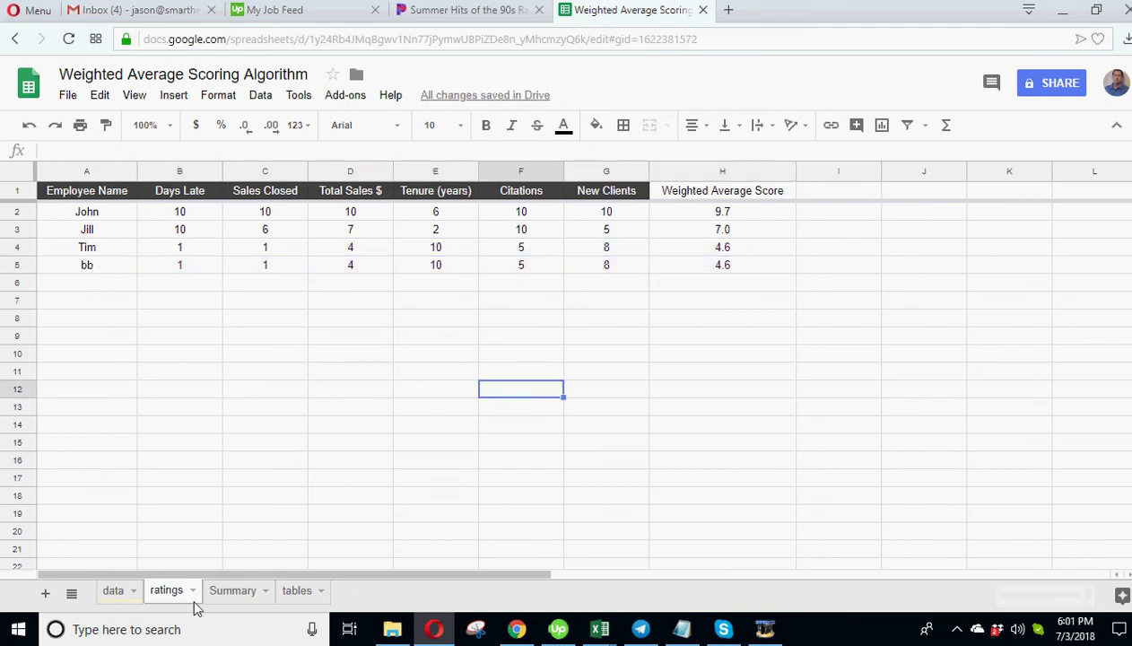
click(231, 591)
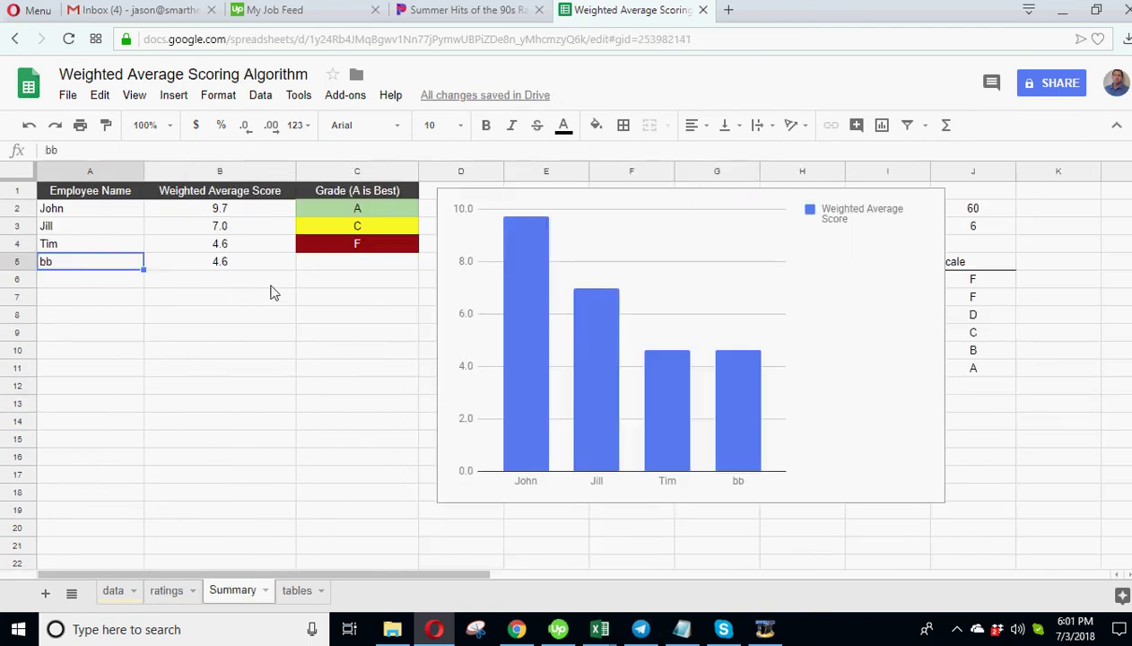
click(377, 253)
drag(418, 252, 418, 267)
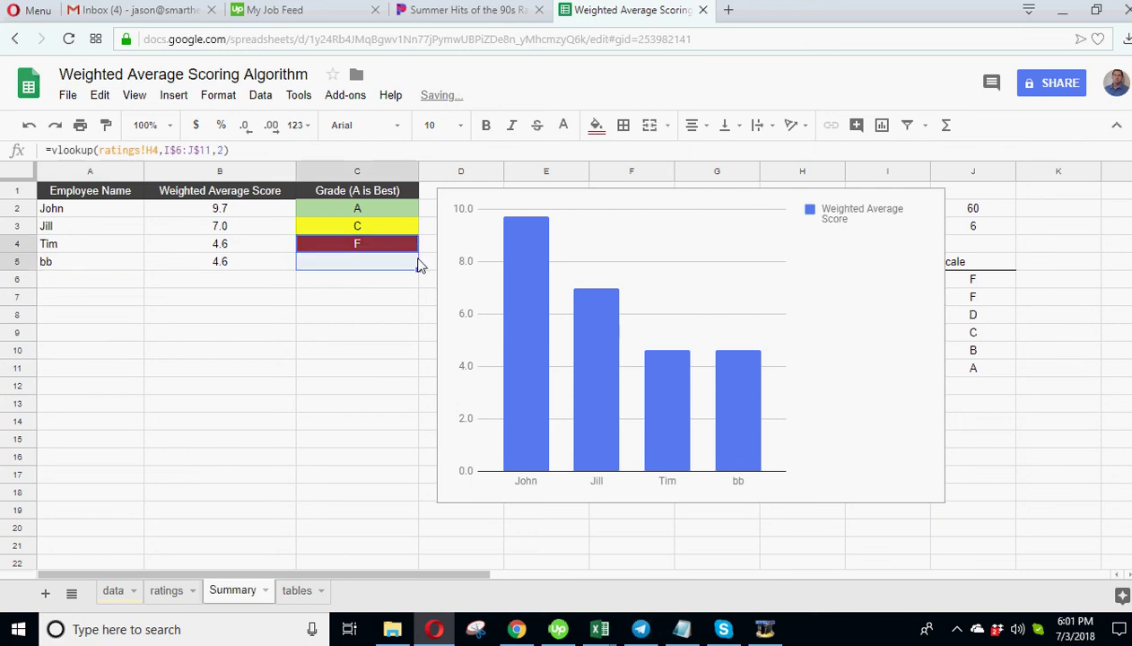
click(359, 269)
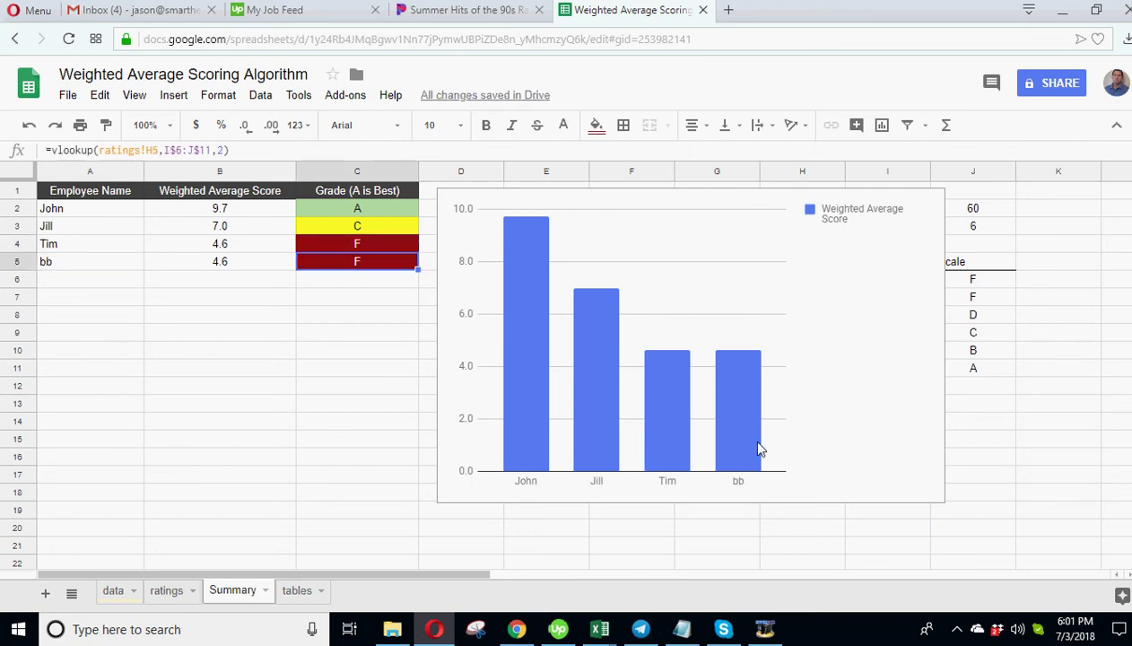
Step: Retitle the chart 'Salesmen Grades' in the chart editor's Customize settings
click(888, 215)
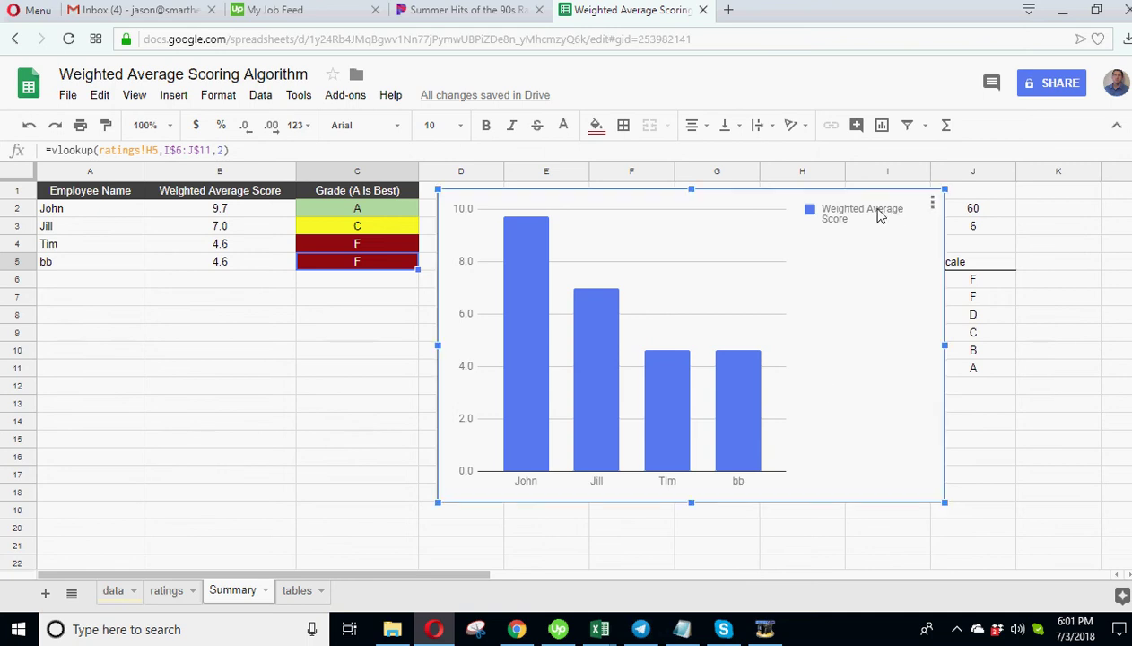
click(932, 203)
click(841, 229)
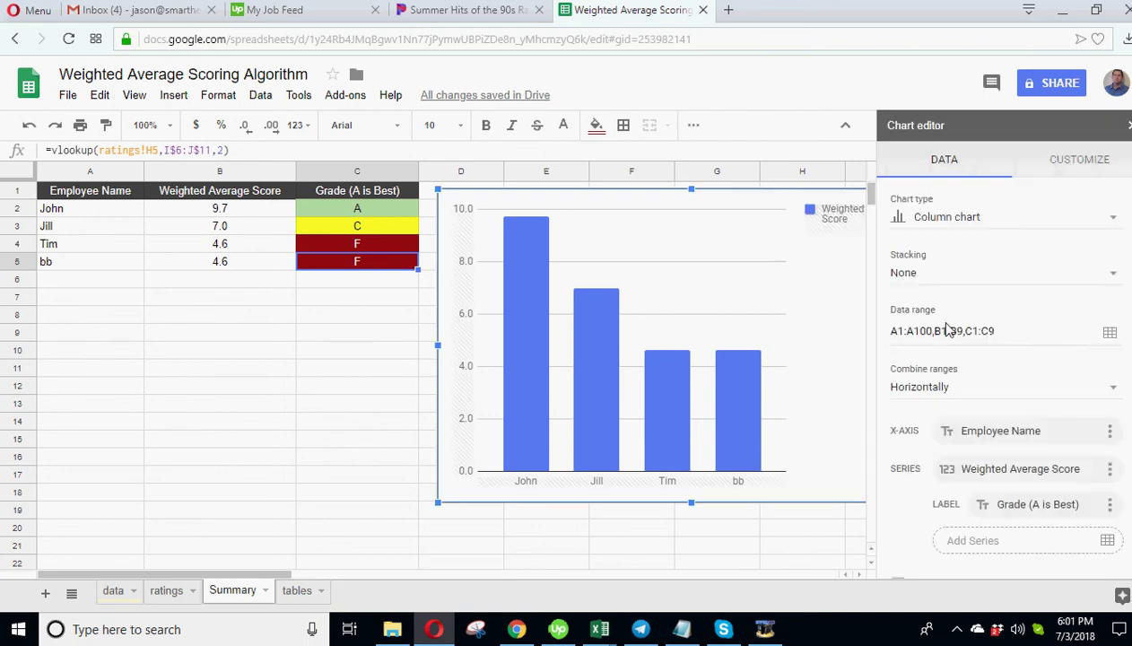
click(1064, 159)
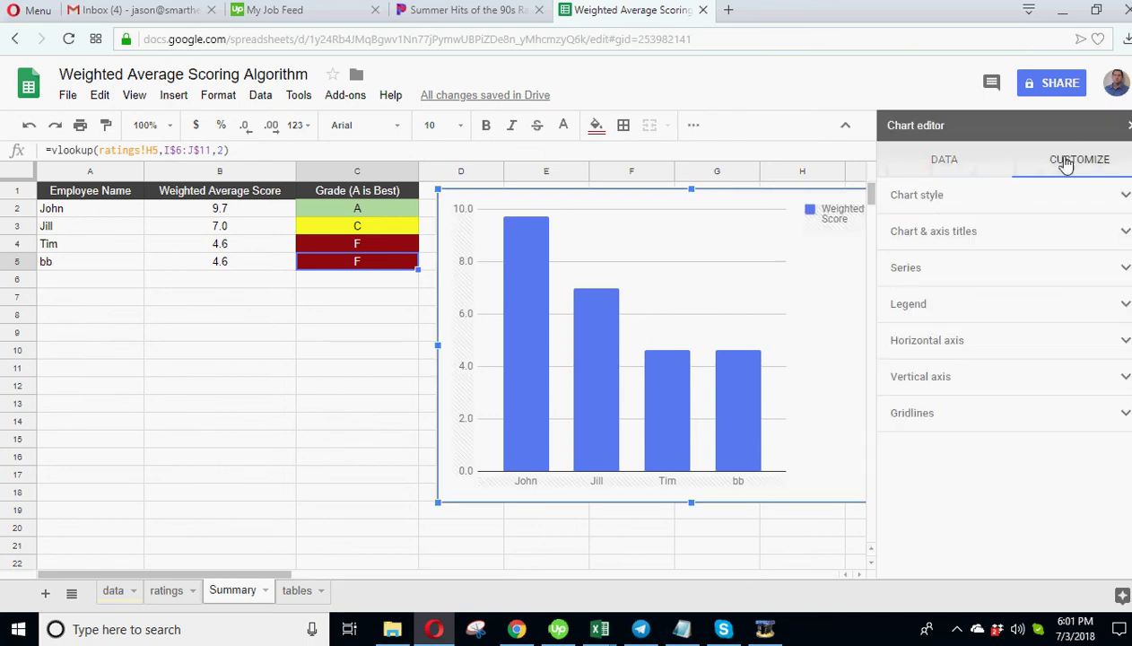
click(929, 234)
click(947, 305)
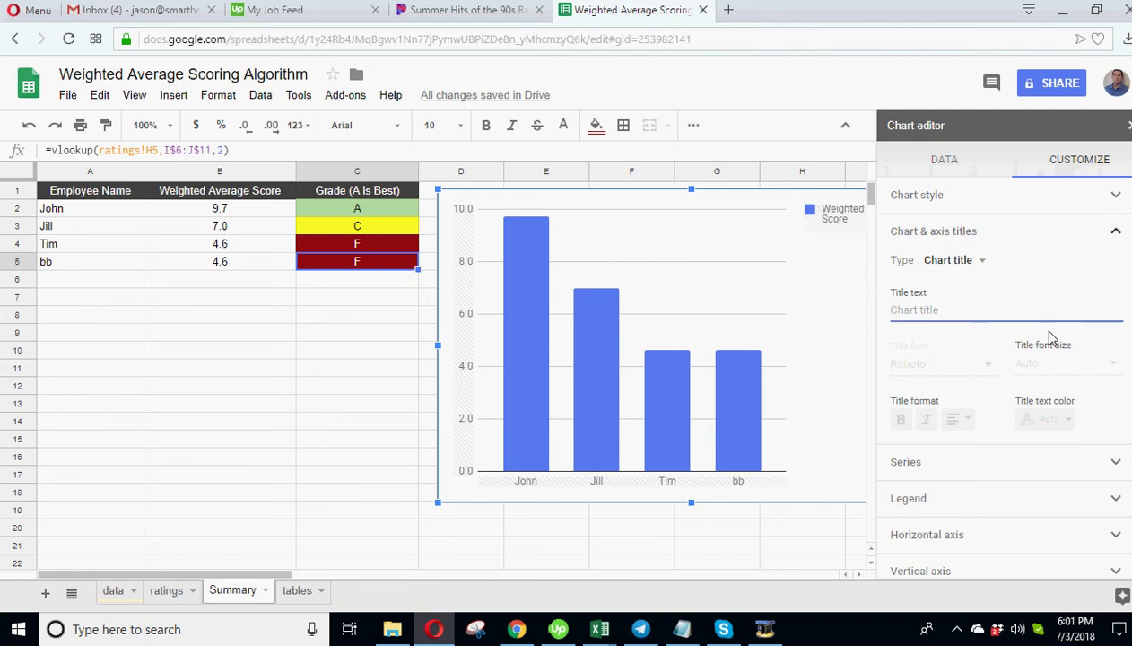
text(Employee Grades)
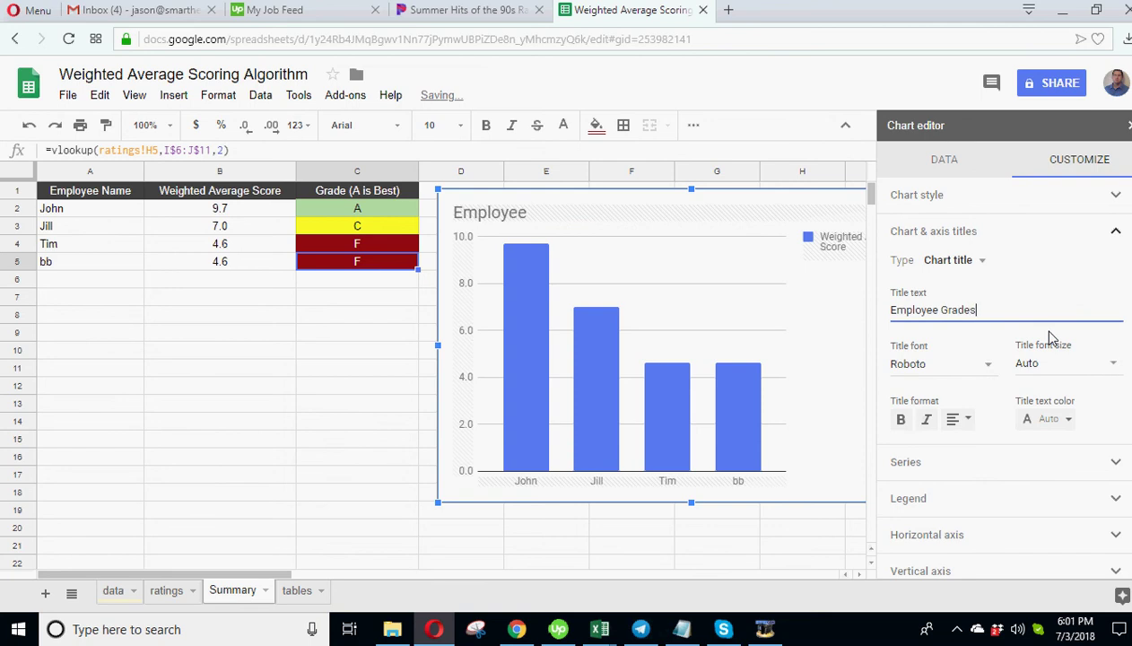
double_click(924, 312)
text(Salesmen)
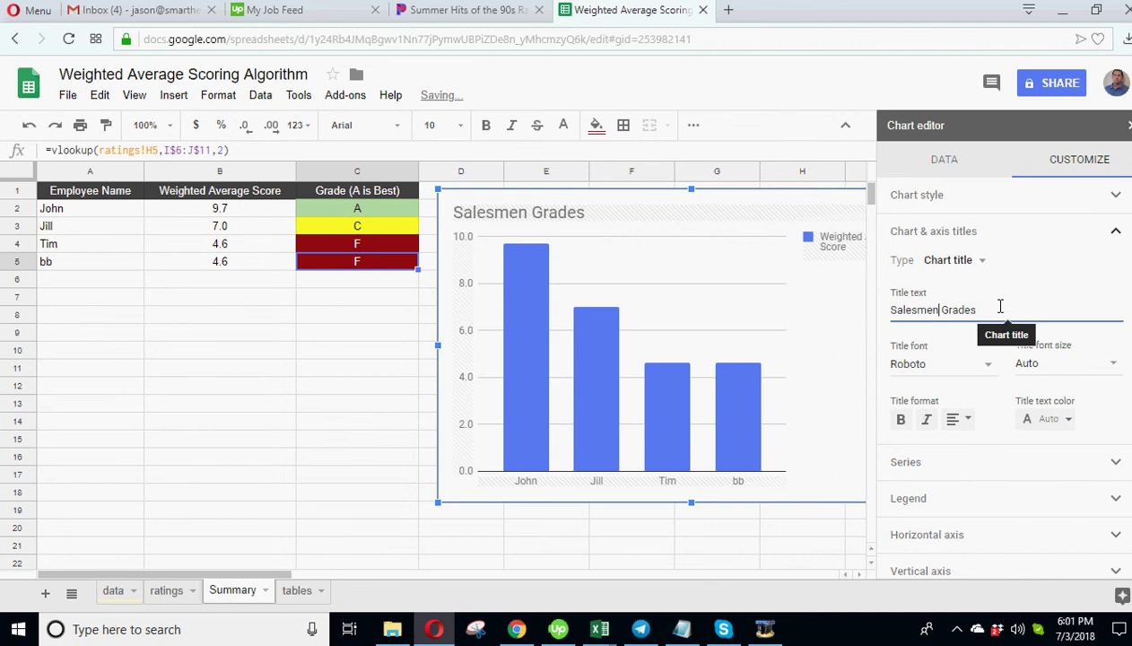
Step: Set the chart legend to none
scroll(986, 376, down, 1)
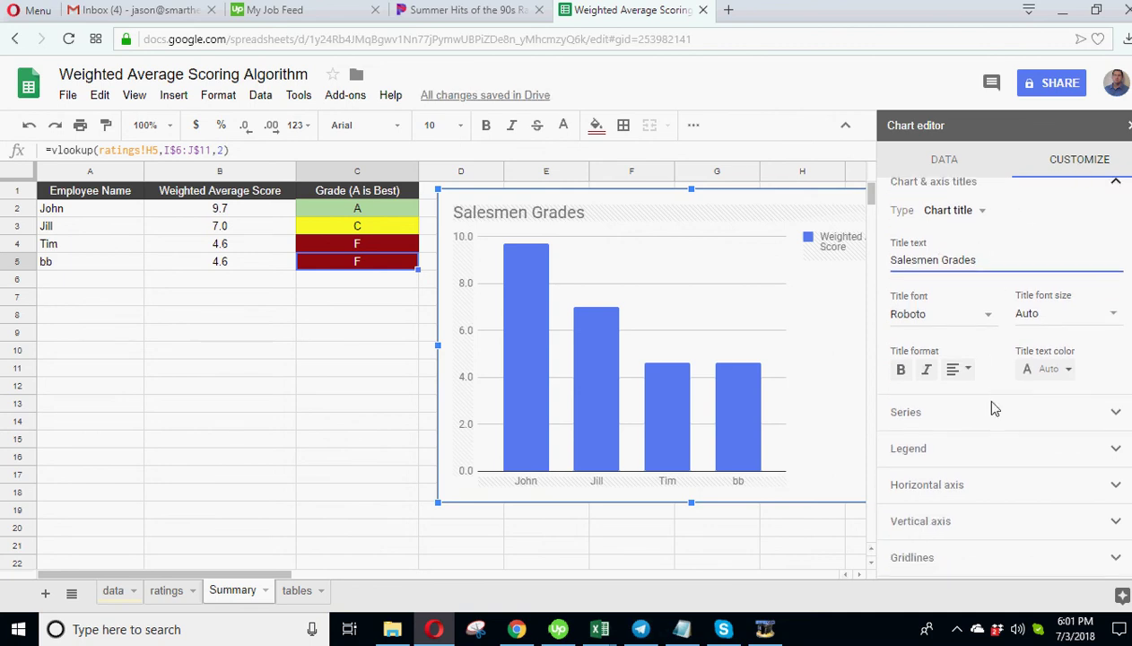
click(924, 451)
click(933, 327)
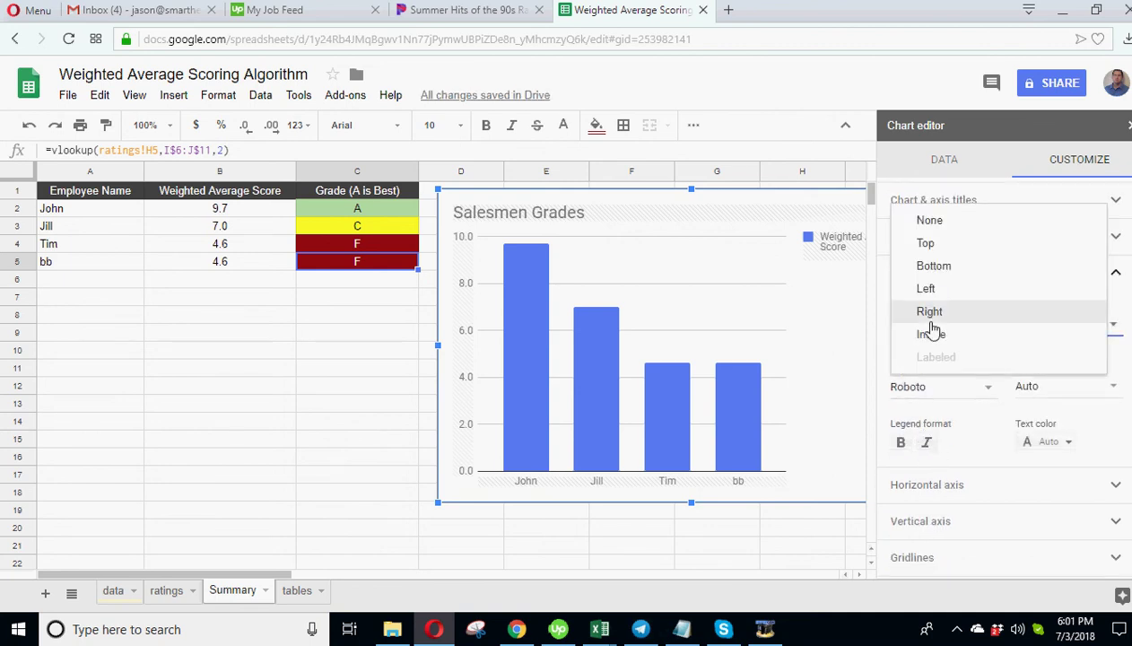
click(958, 221)
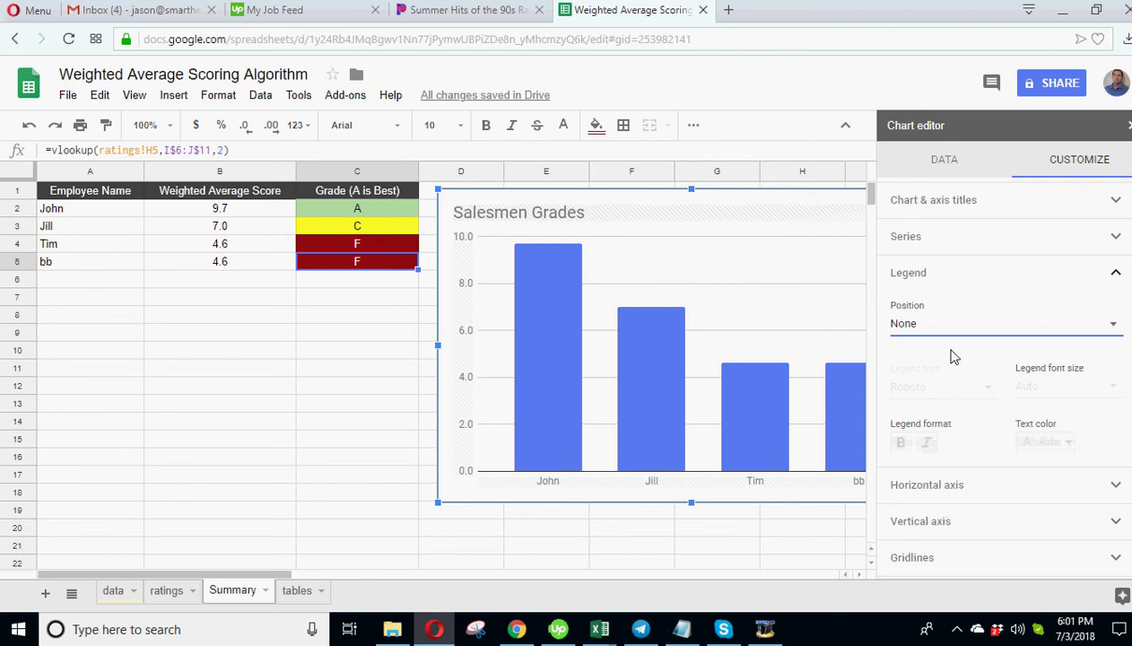
Step: Turn on data labels for the series and close the chart editor
scroll(954, 357, up, 1)
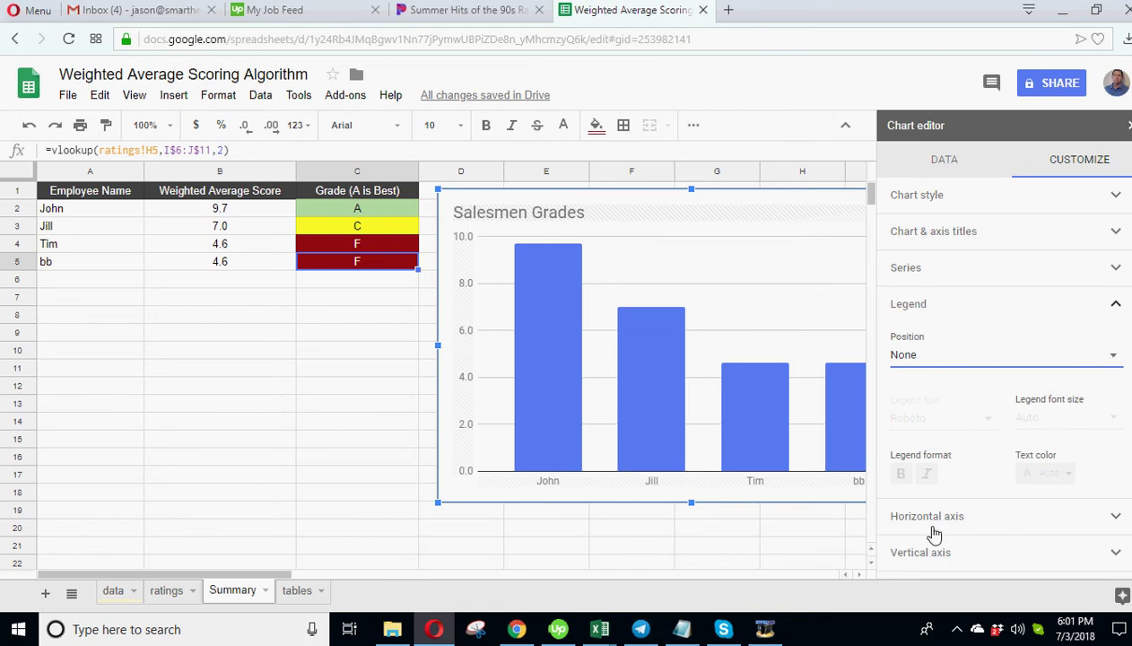
click(907, 271)
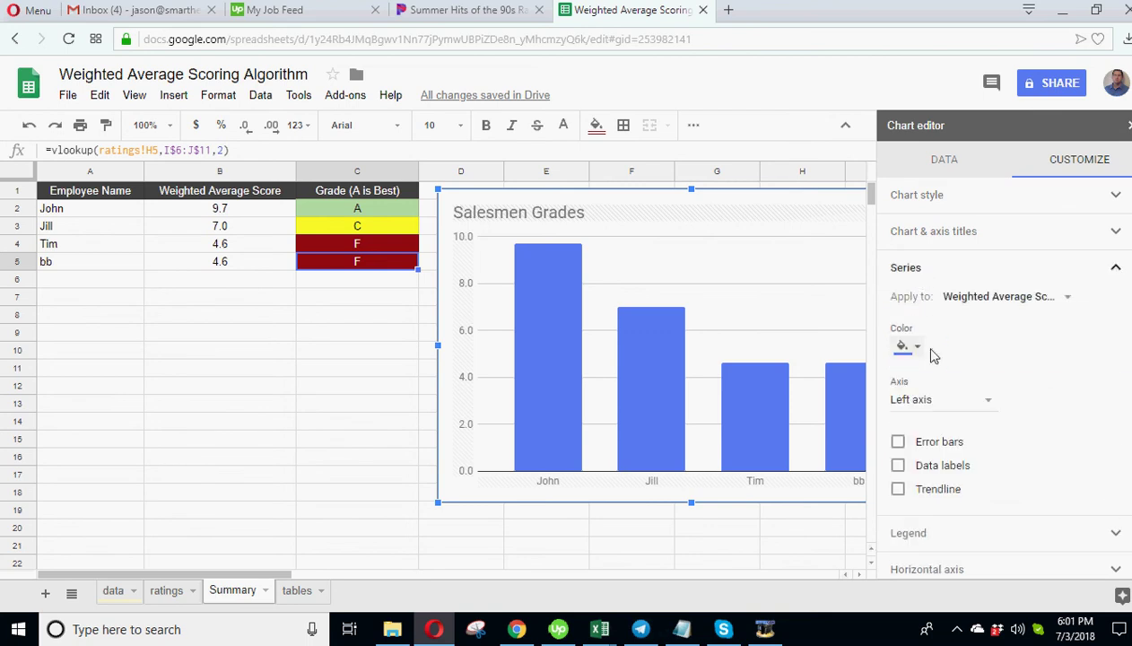
click(898, 466)
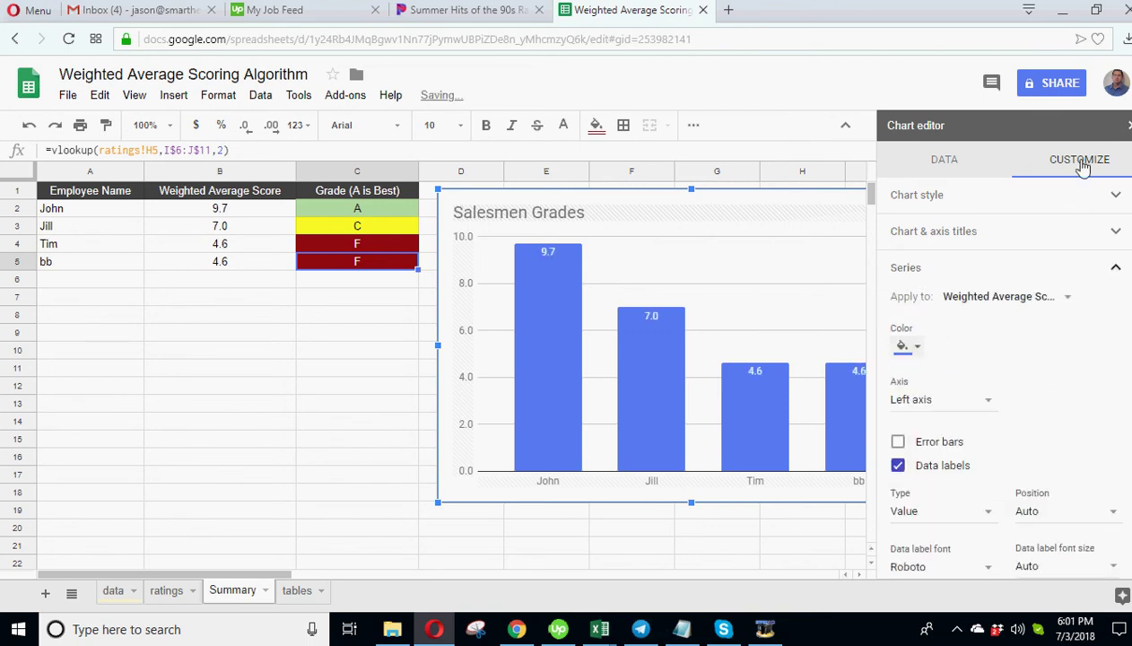
click(1128, 127)
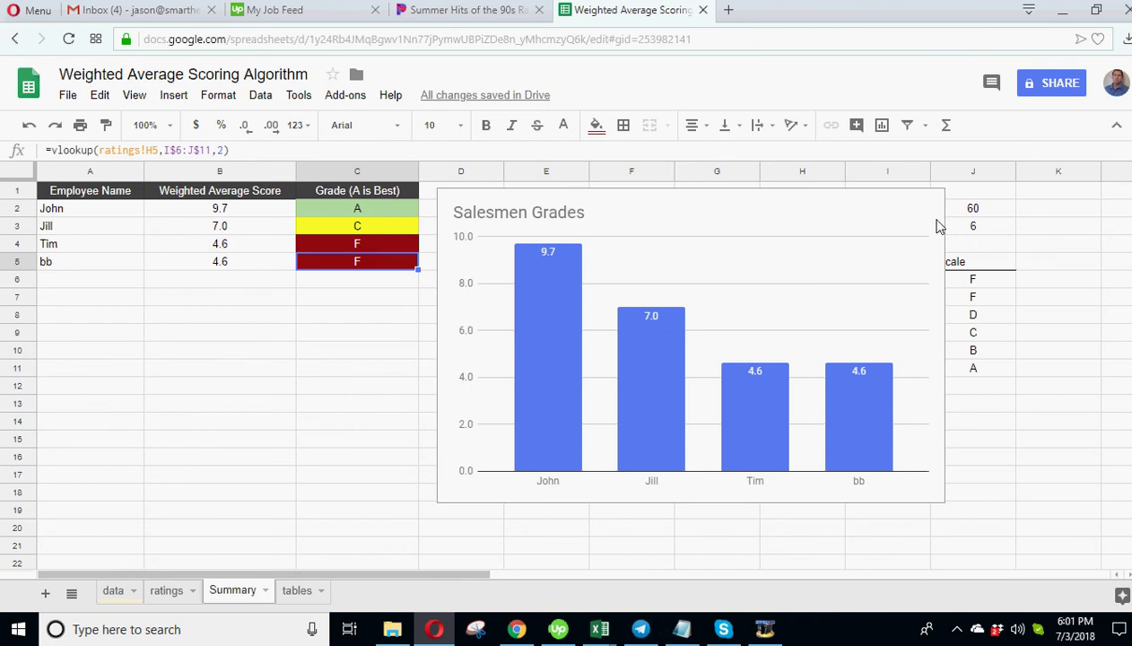
Step: Shrink the Salesmen Grades chart to end near column H, shorten it and shift it right
click(818, 207)
drag(943, 503, 785, 351)
drag(612, 401, 619, 373)
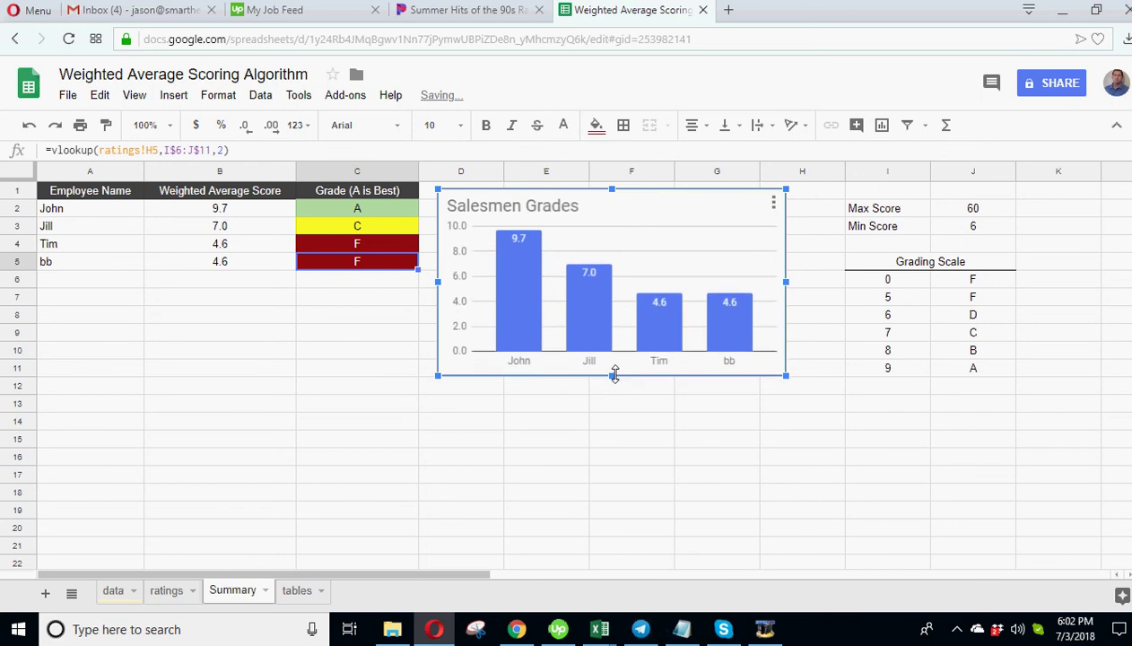
drag(628, 206, 671, 205)
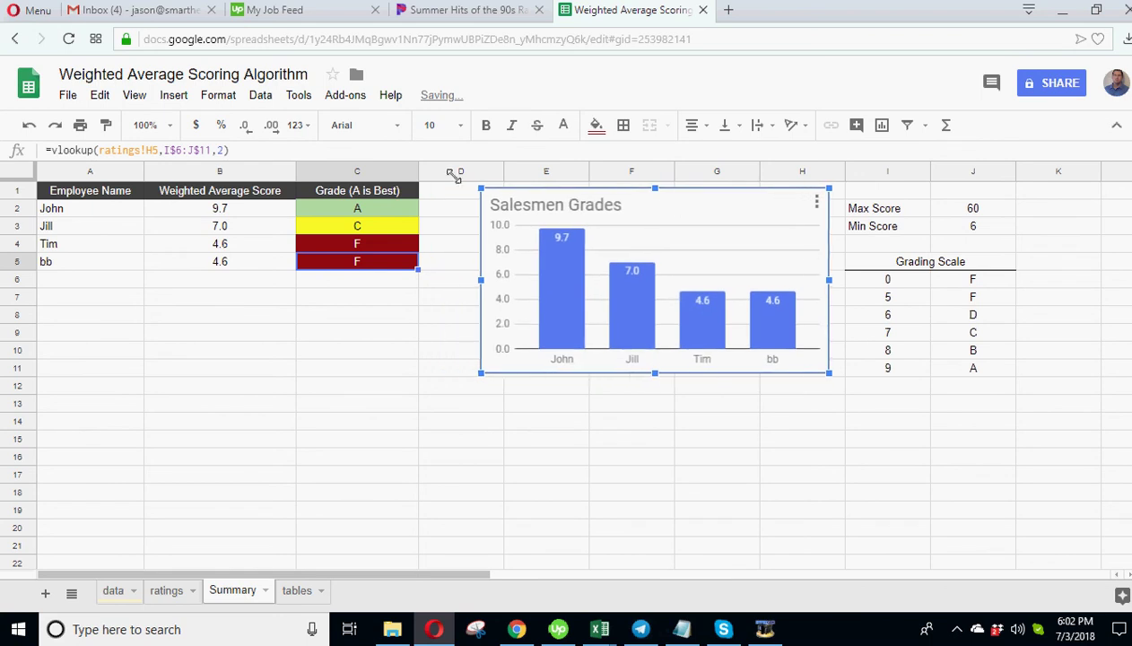
Step: Hide the sheet gridlines and settle the chart beside the grading scale
click(135, 95)
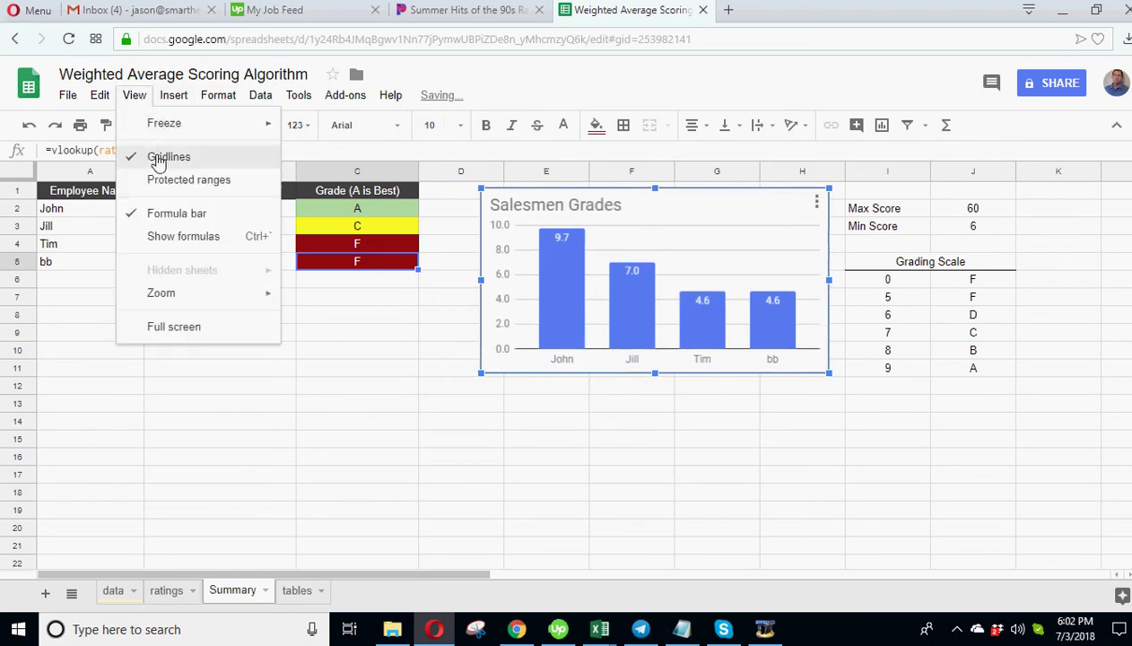
click(157, 159)
drag(653, 214, 677, 207)
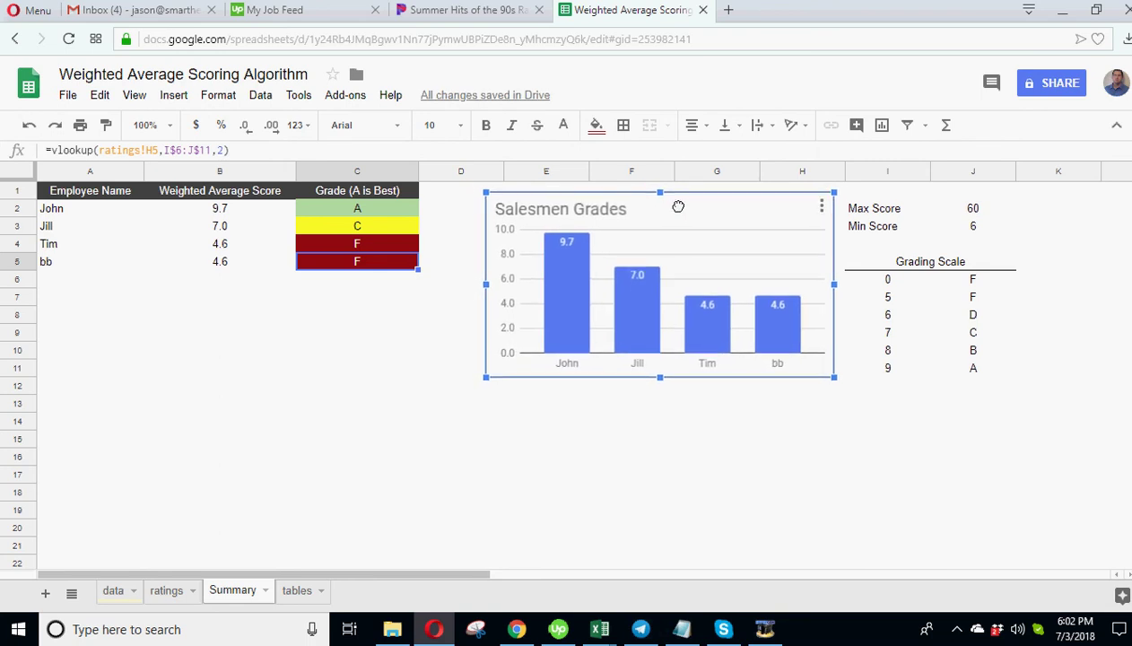
click(657, 520)
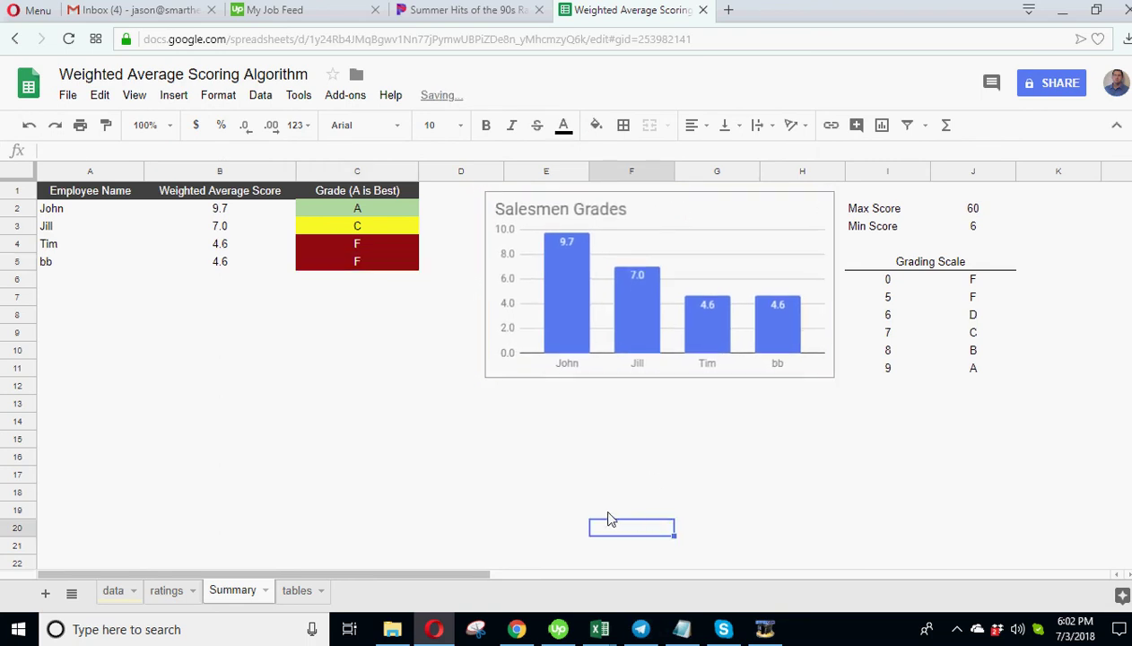
Step: Review the weights and employee data on the data sheet, then the ratings and tables sheets
click(114, 591)
click(273, 444)
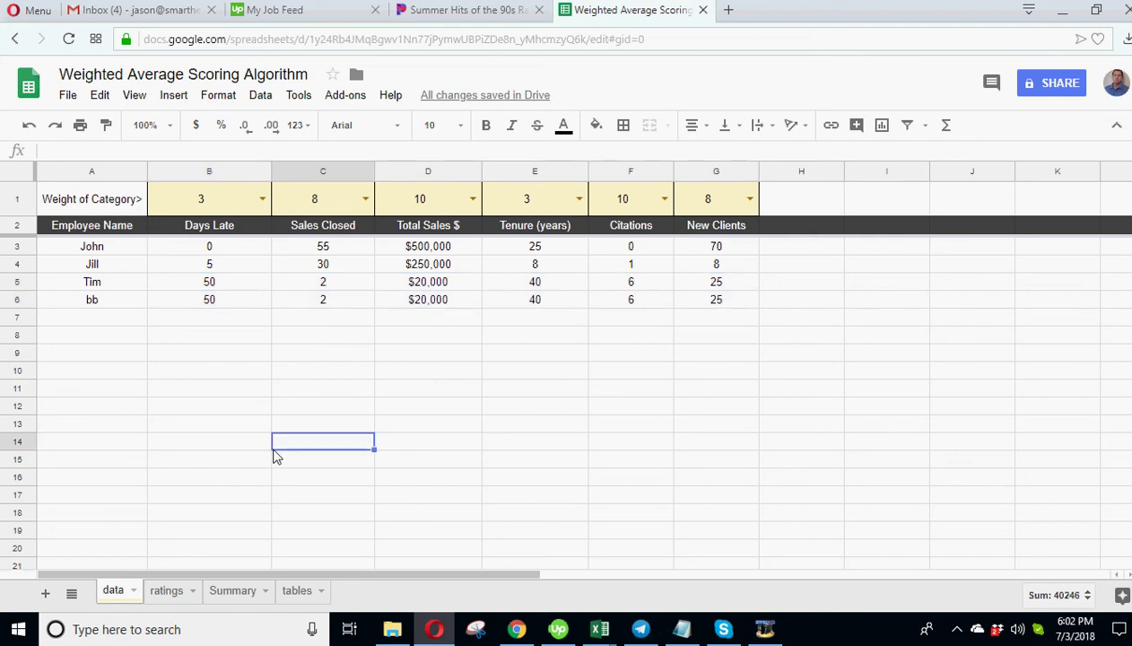
click(201, 202)
shift+click(687, 206)
drag(219, 251, 278, 329)
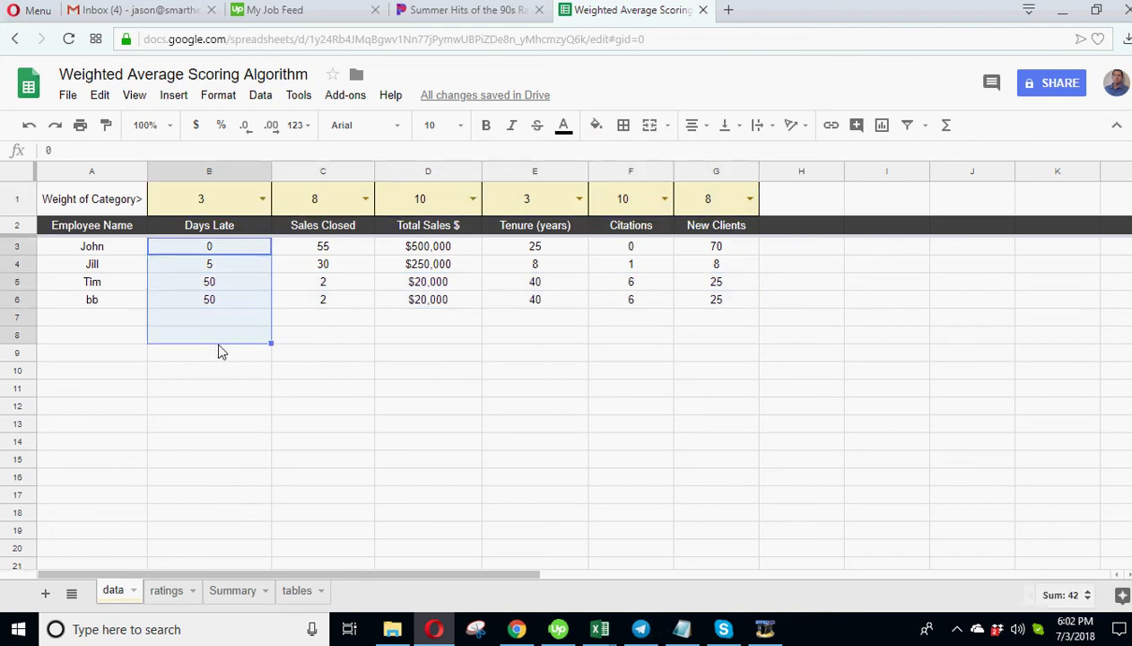
drag(89, 247, 677, 475)
click(173, 592)
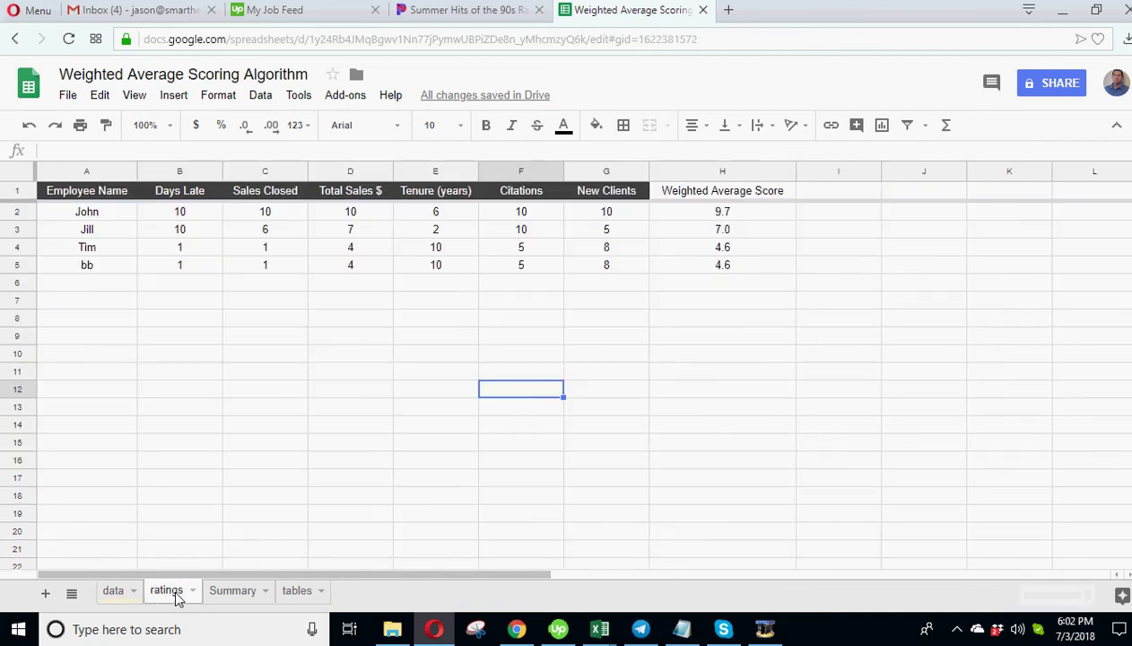
click(296, 590)
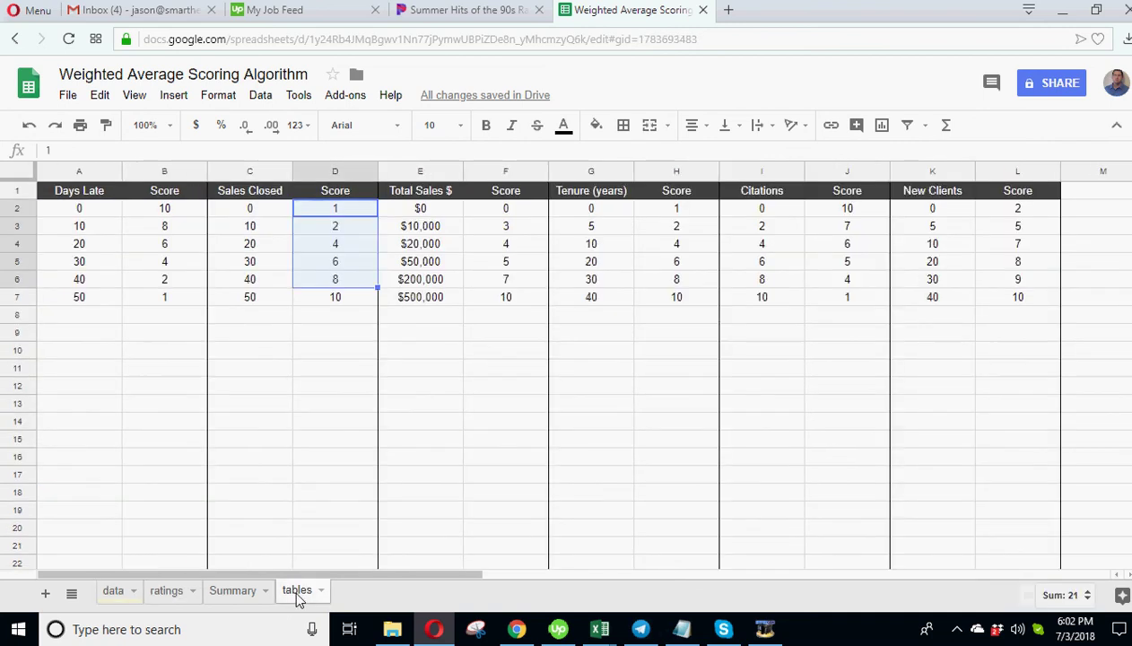
Step: Return to Summary and colour its sheet tab blue
click(234, 585)
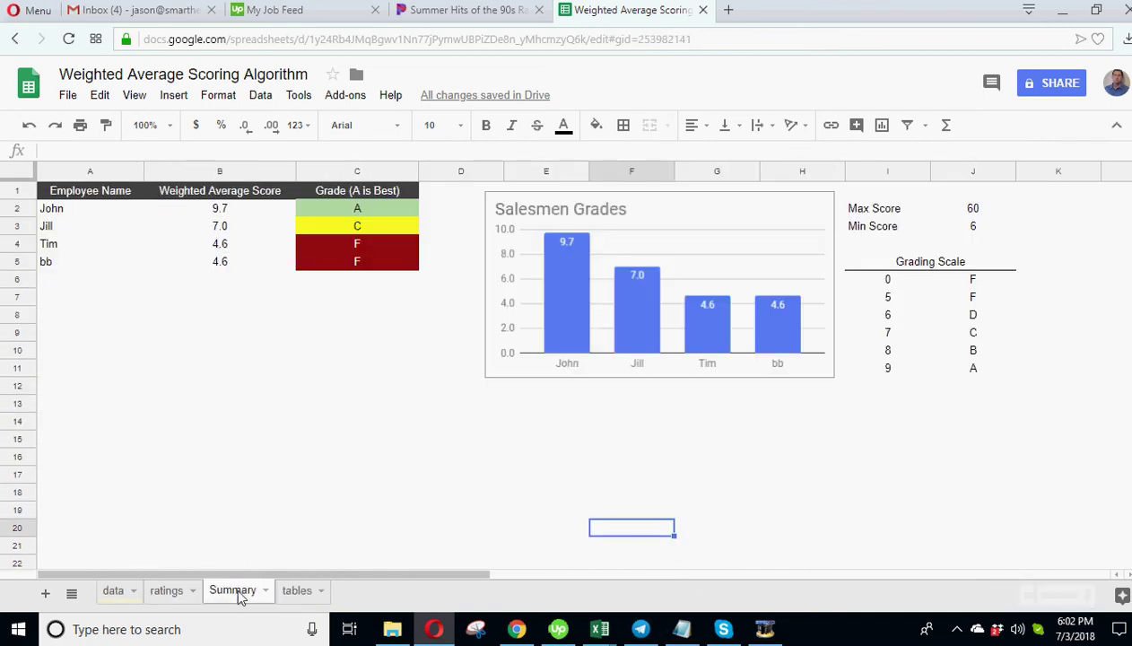
right_click(234, 585)
mouse_move(285, 446)
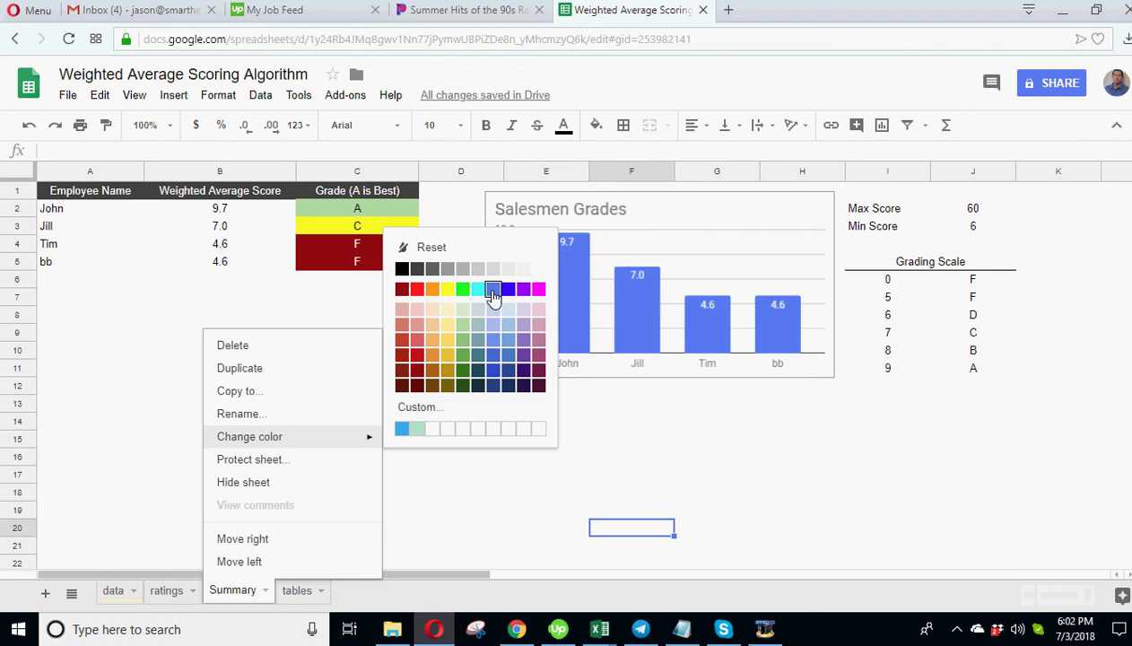
click(496, 298)
click(775, 460)
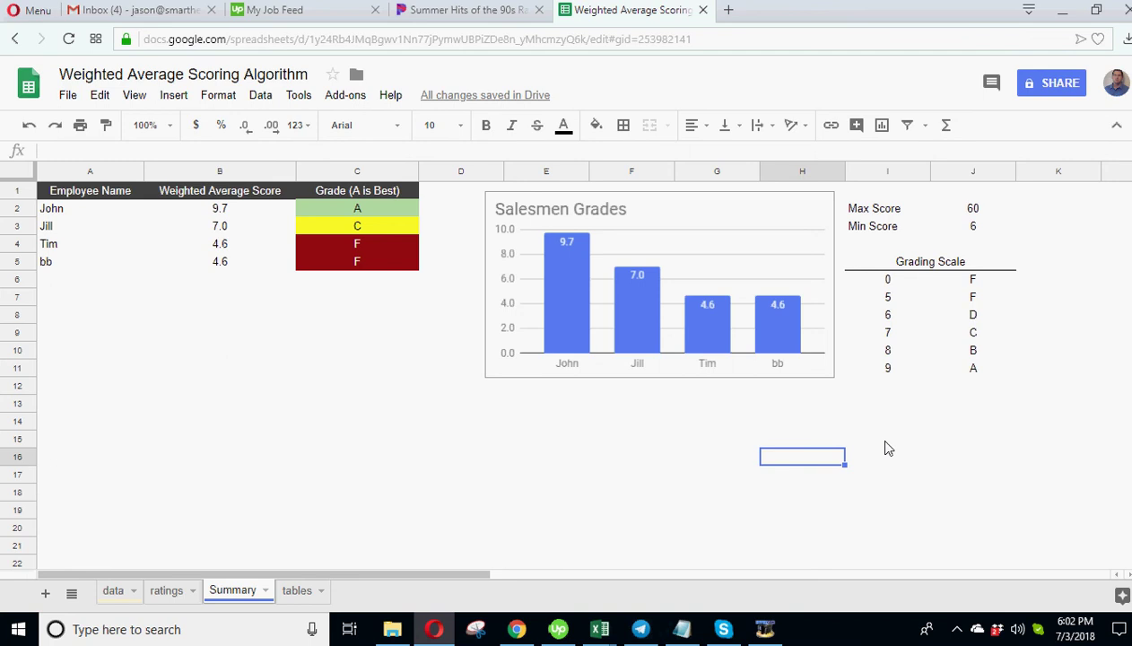
Step: Load smarthelping.com in a new tab and browse the Financial Models listing
click(729, 9)
text(smarthelping.com)
key(Return)
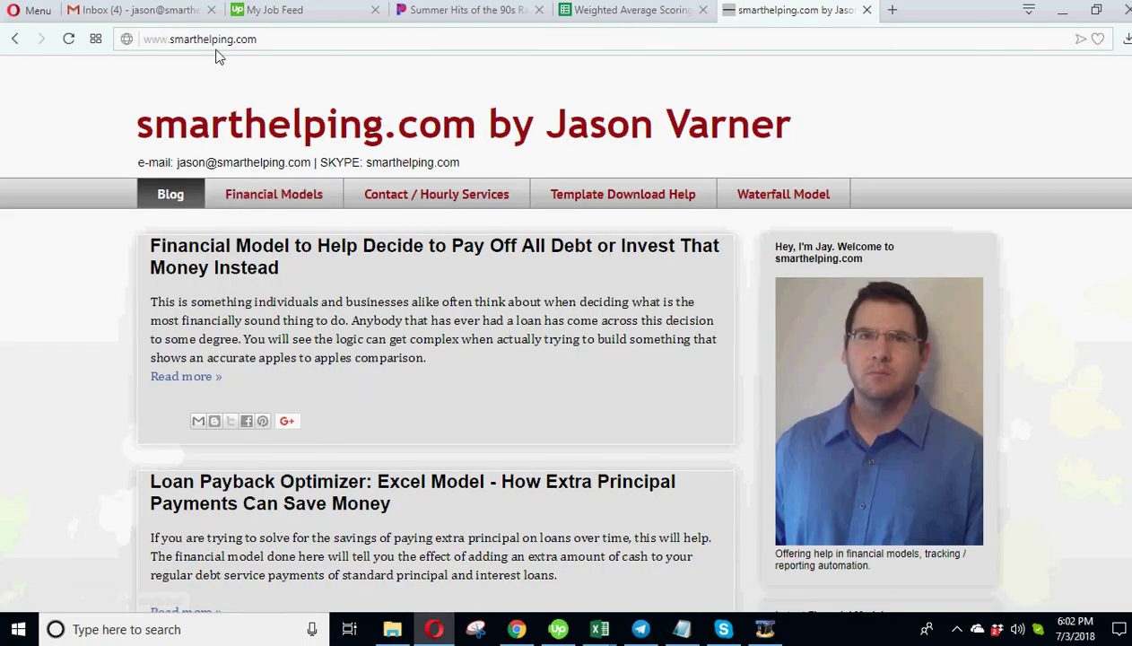
click(255, 201)
scroll(264, 433, down, 3)
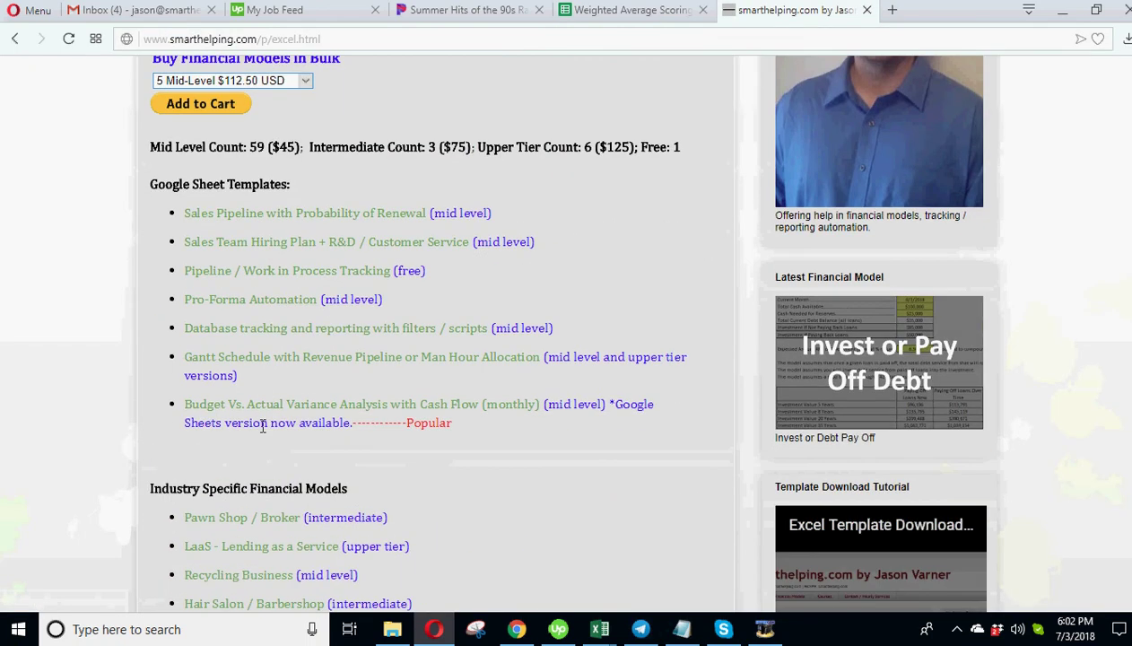
scroll(285, 363, down, 3)
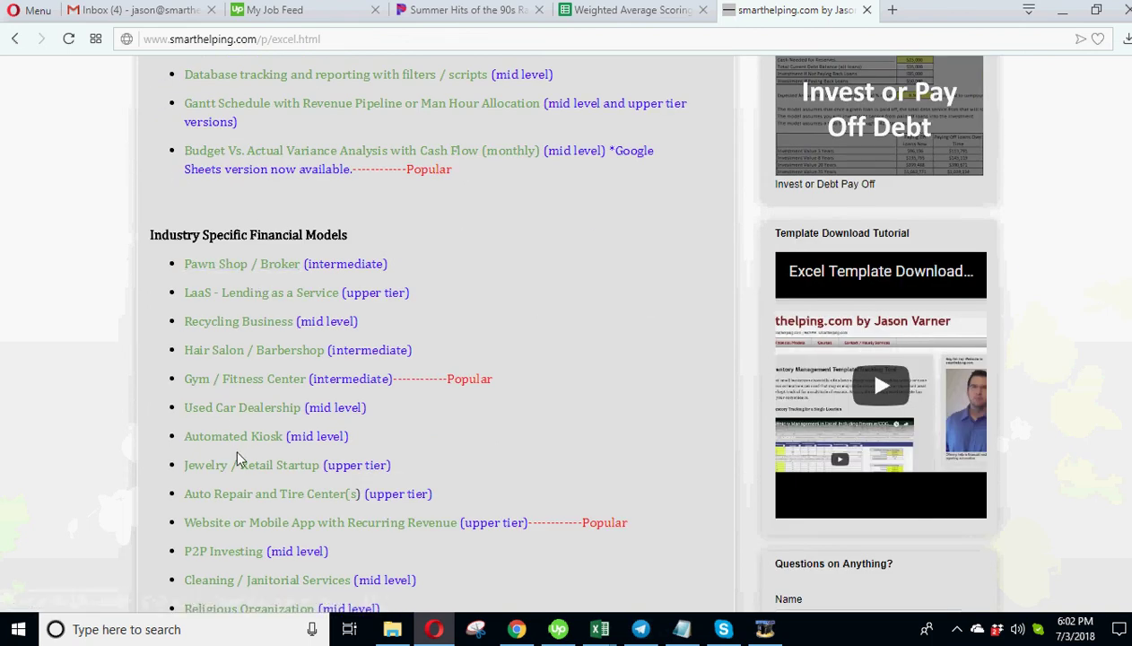
scroll(235, 453, down, 1)
scroll(235, 431, up, 3)
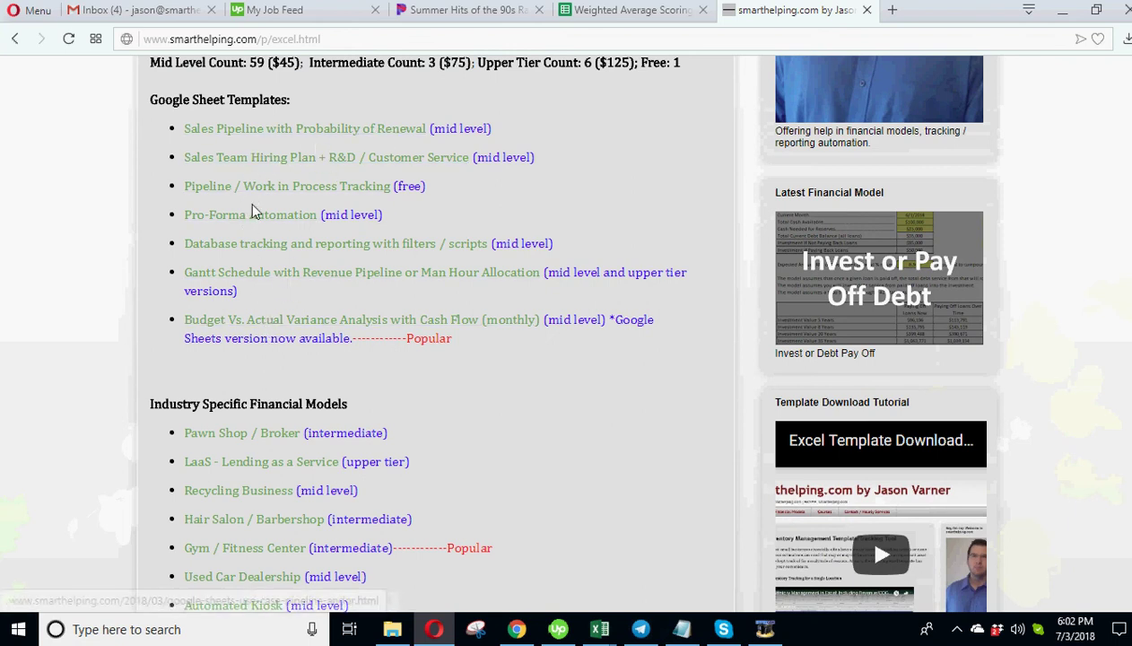
scroll(227, 373, down, 3)
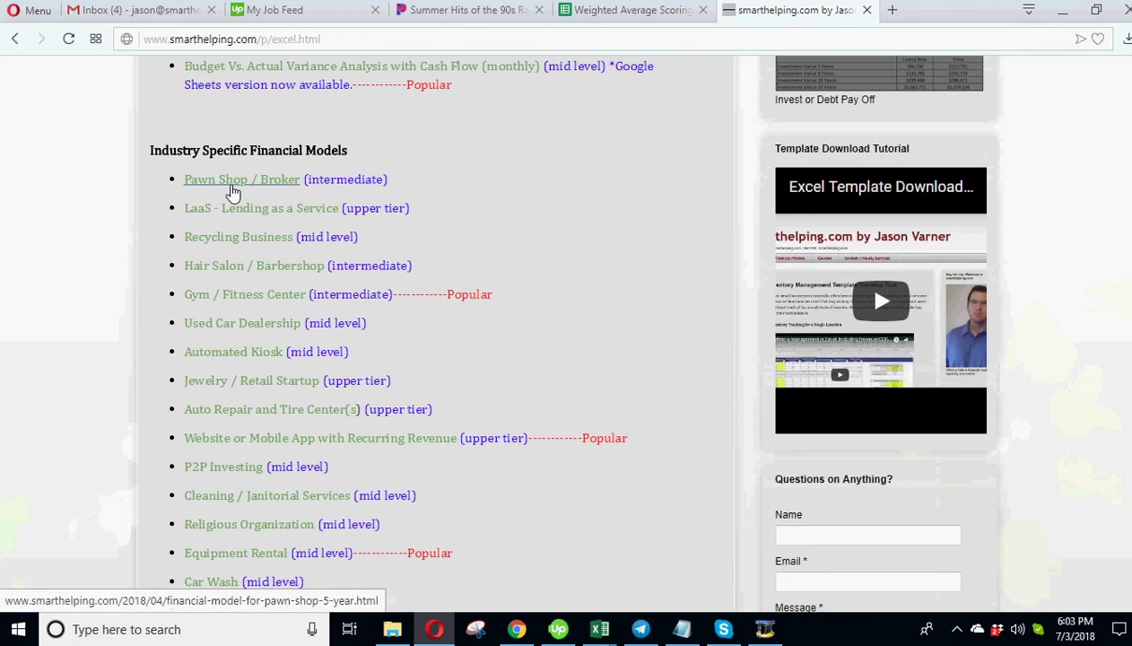
scroll(227, 228, down, 2)
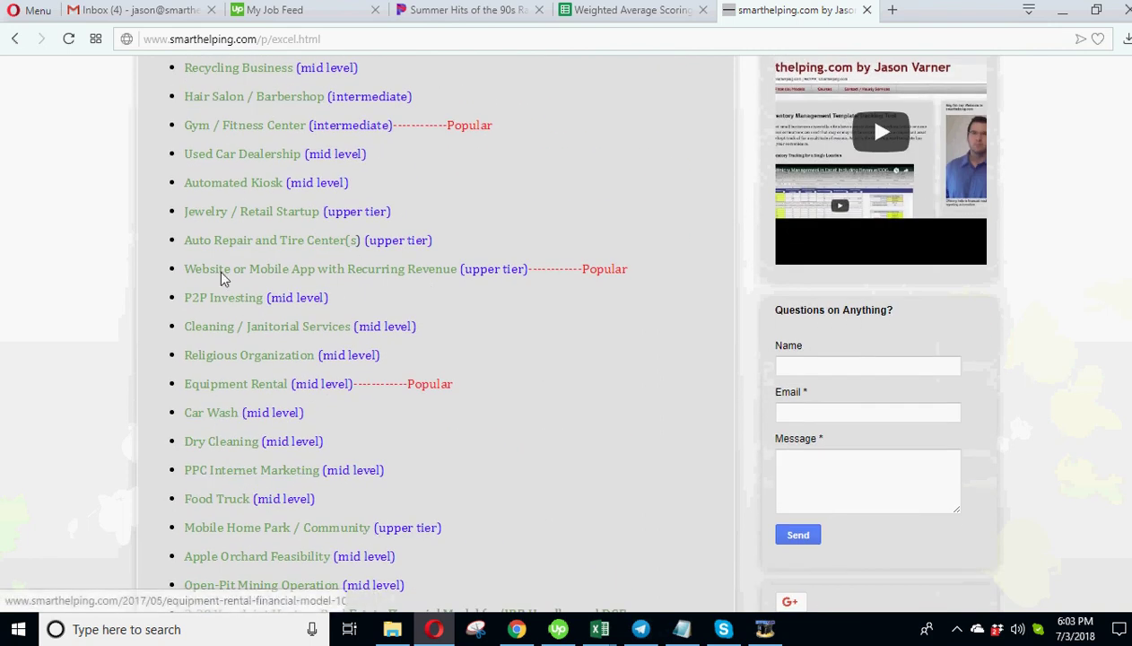
scroll(270, 328, up, 2)
scroll(270, 329, down, 8)
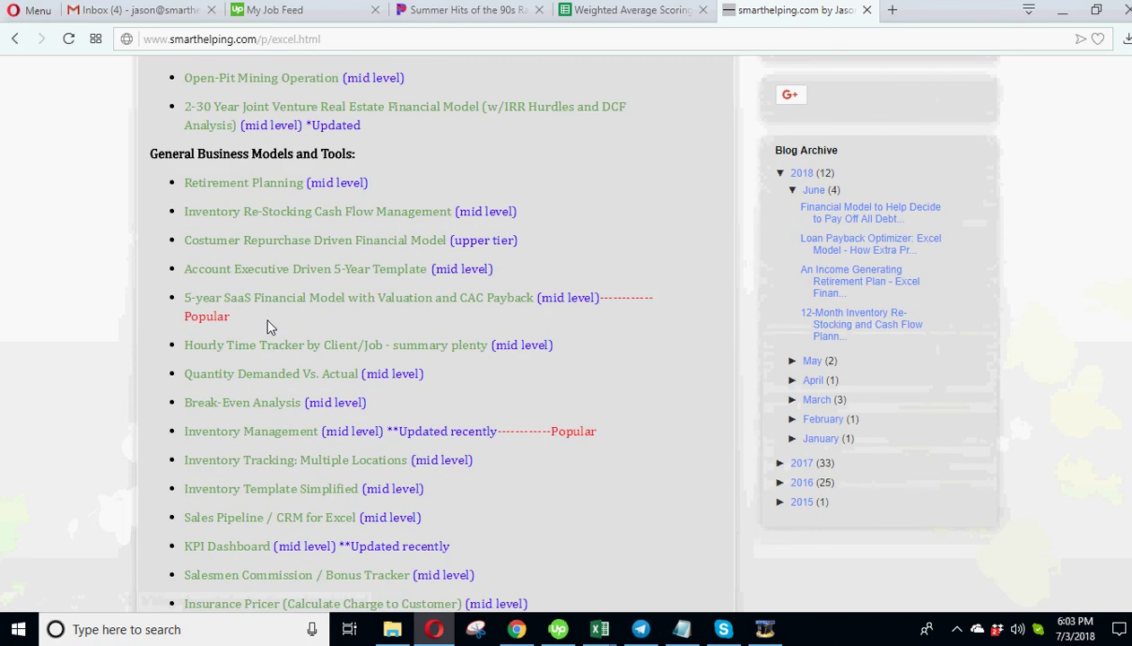
scroll(241, 352, down, 3)
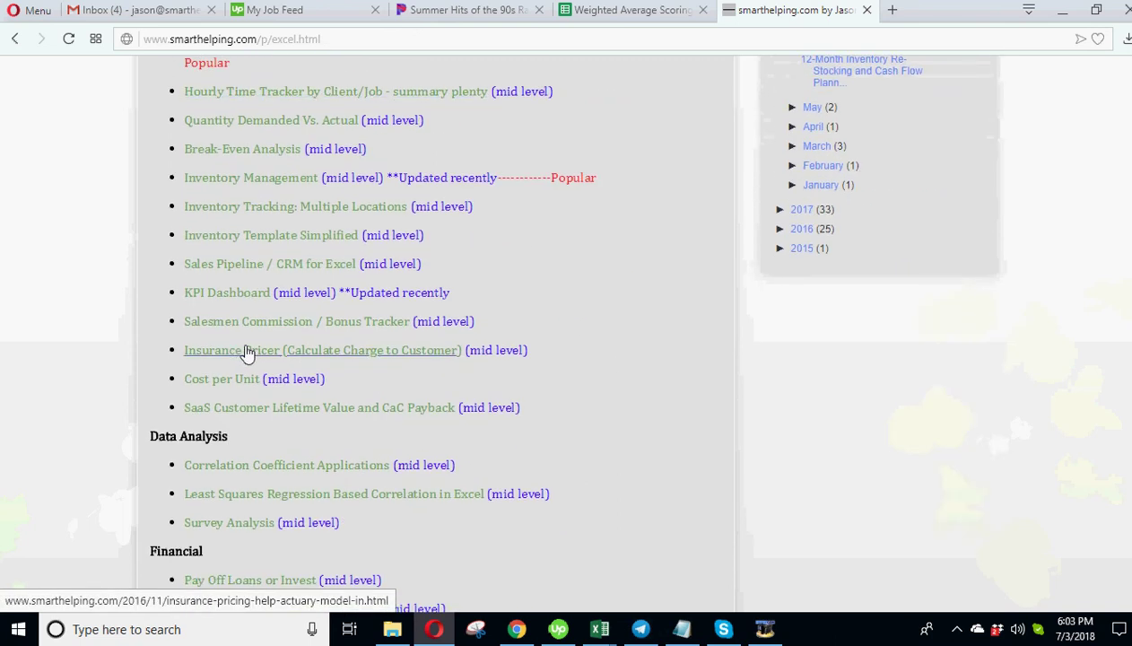
scroll(241, 352, down, 3)
scroll(291, 379, down, 3)
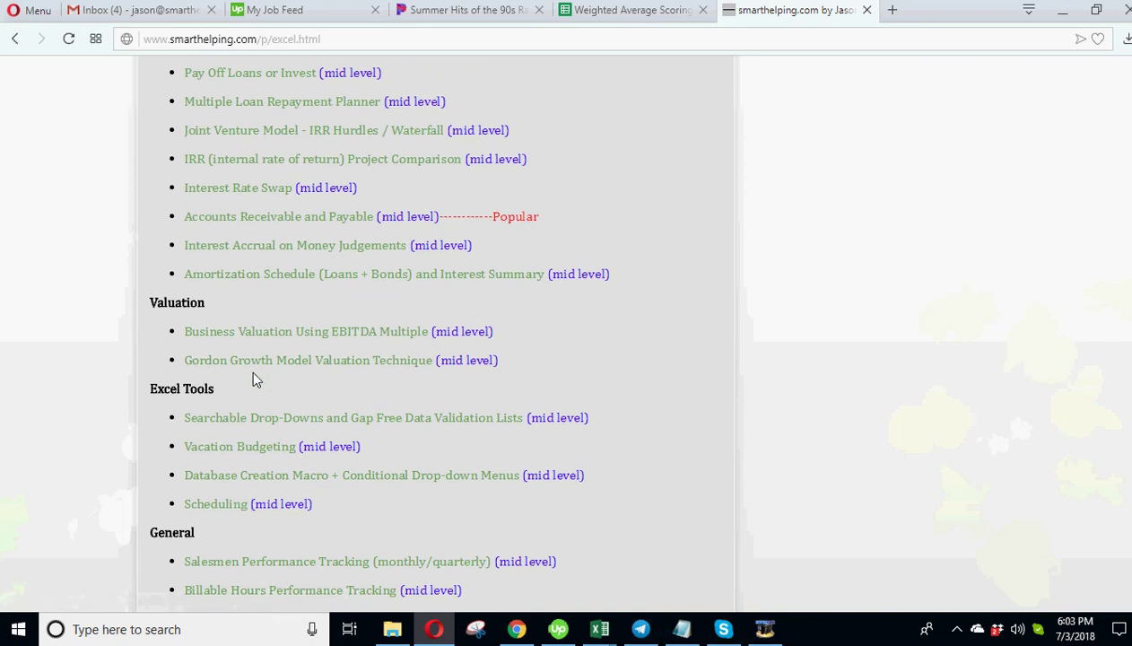
scroll(235, 278, down, 3)
scroll(235, 377, up, 11)
scroll(235, 383, up, 10)
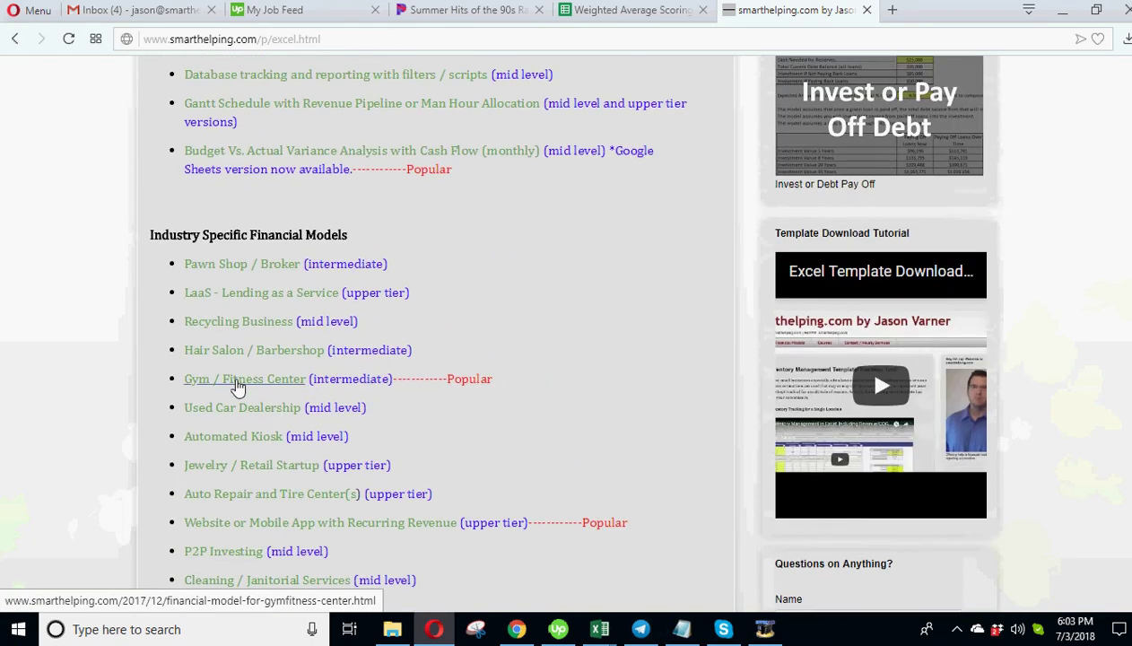
scroll(238, 386, up, 3)
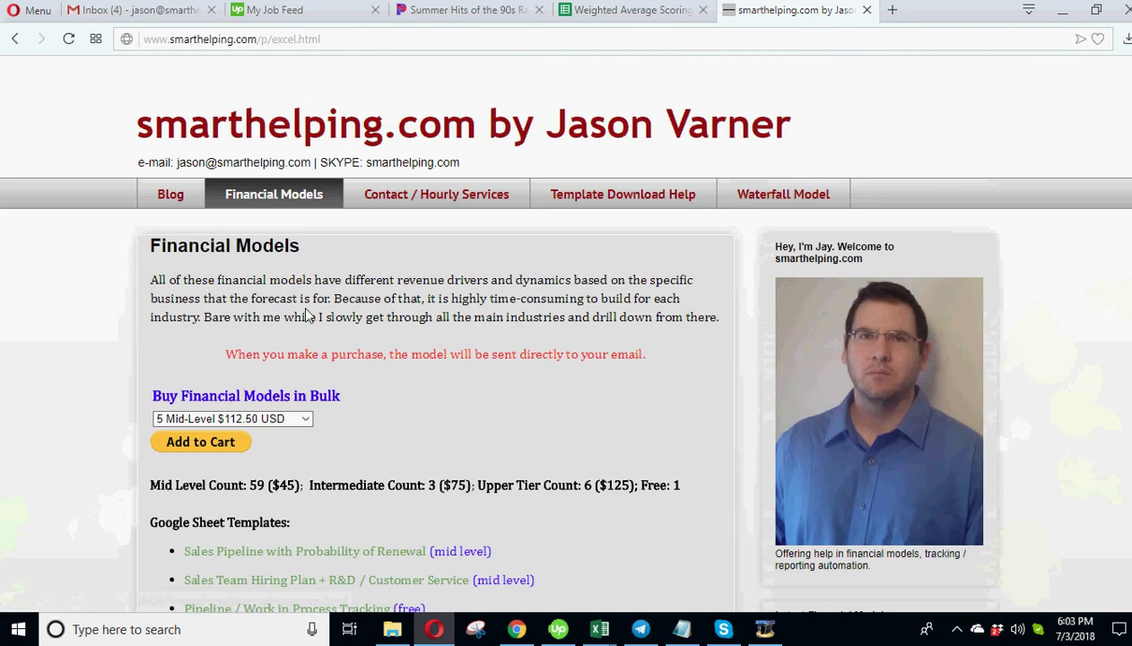
Step: Open the Contact / Hourly Services page and view the fee options, leaving 1 hour at $125.00 USD
click(395, 204)
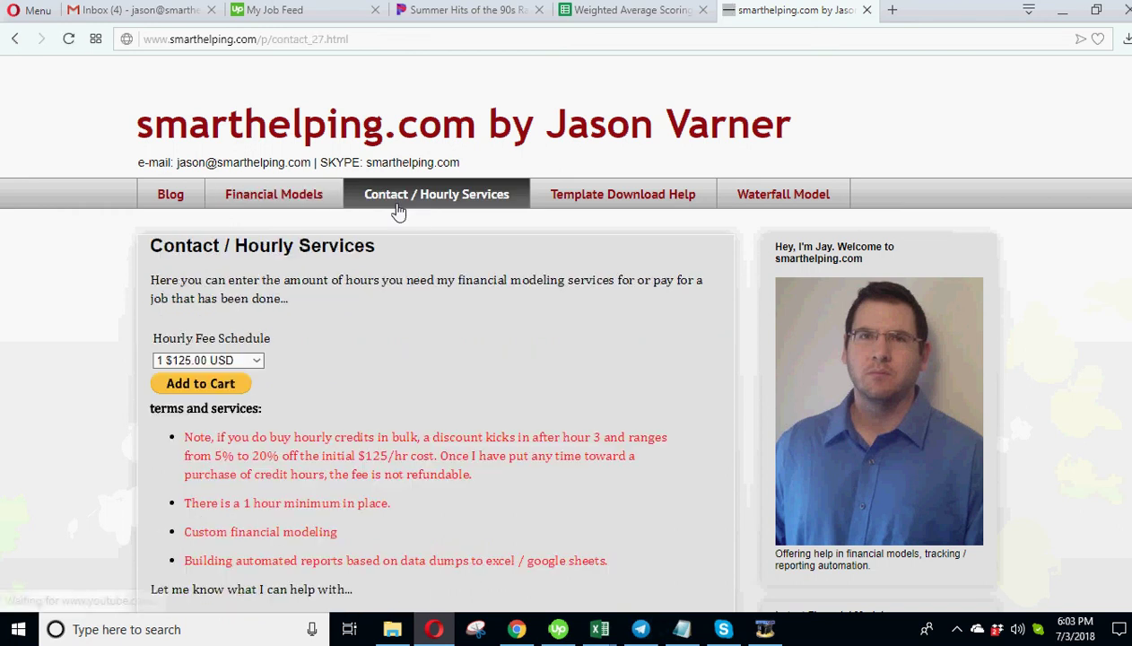
click(257, 362)
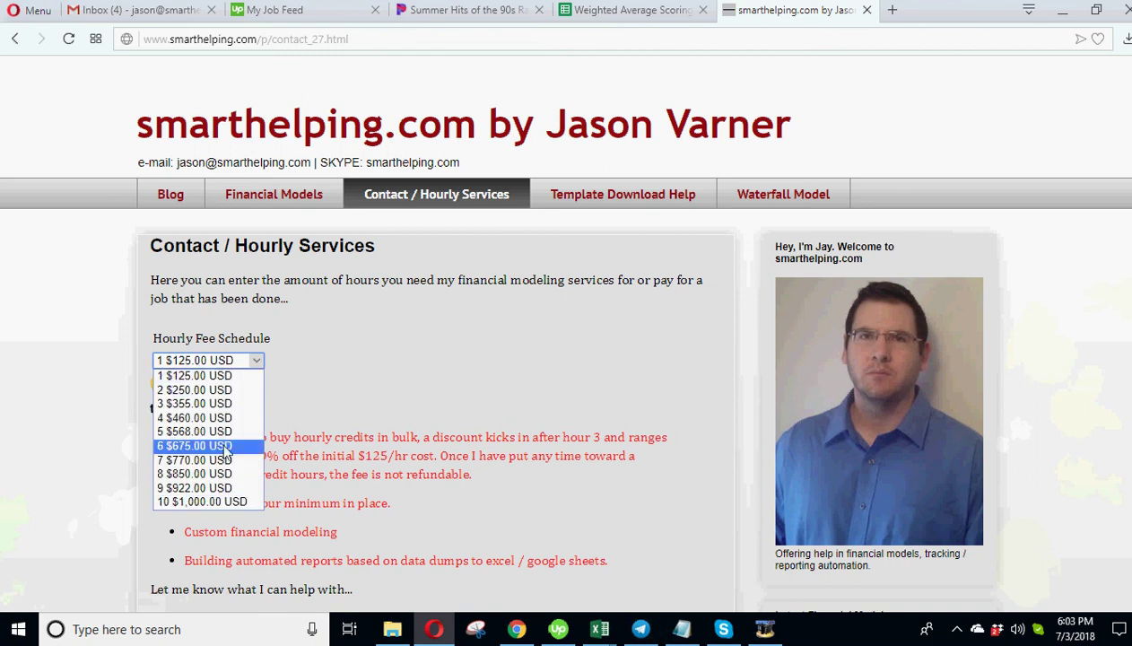
click(476, 473)
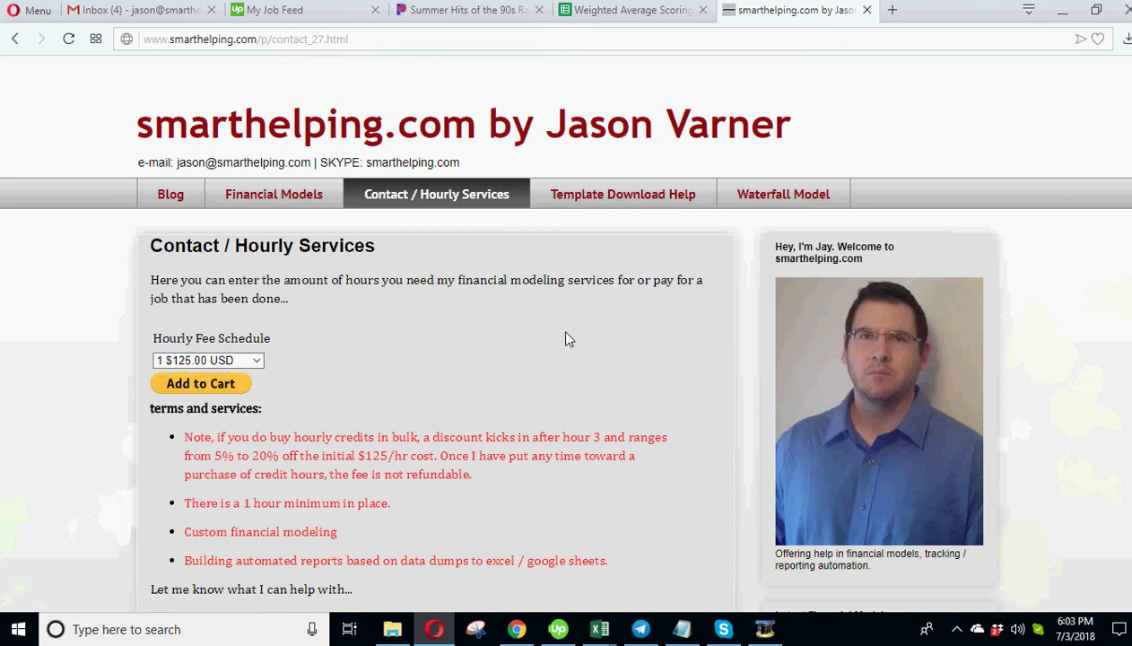